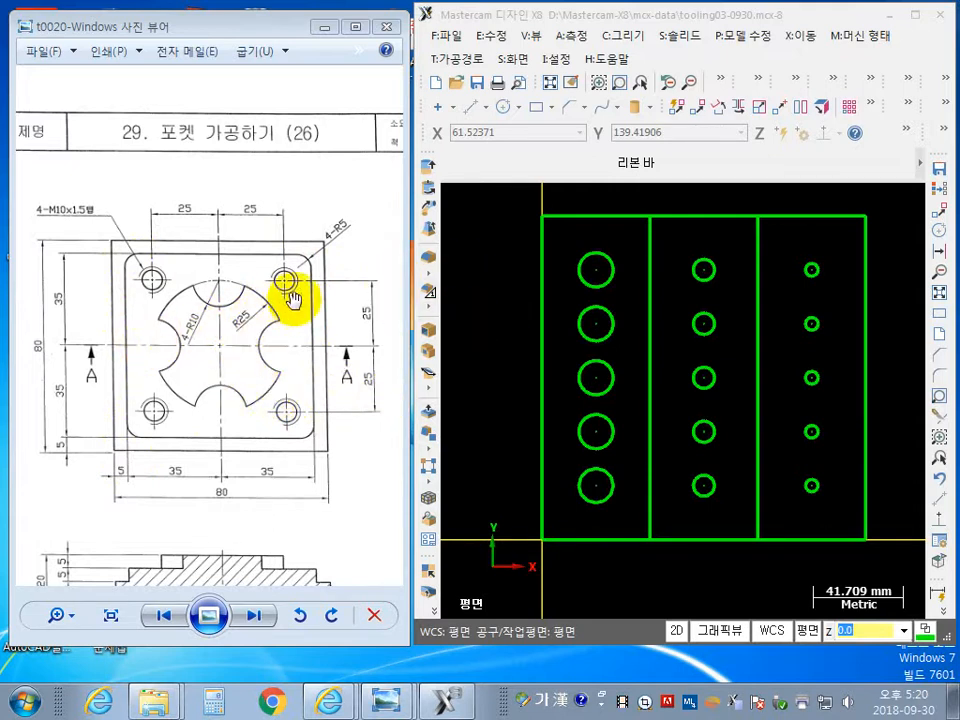
# Create a new empty drawing and start the Rectangle command.
pyautogui.click(446, 36)
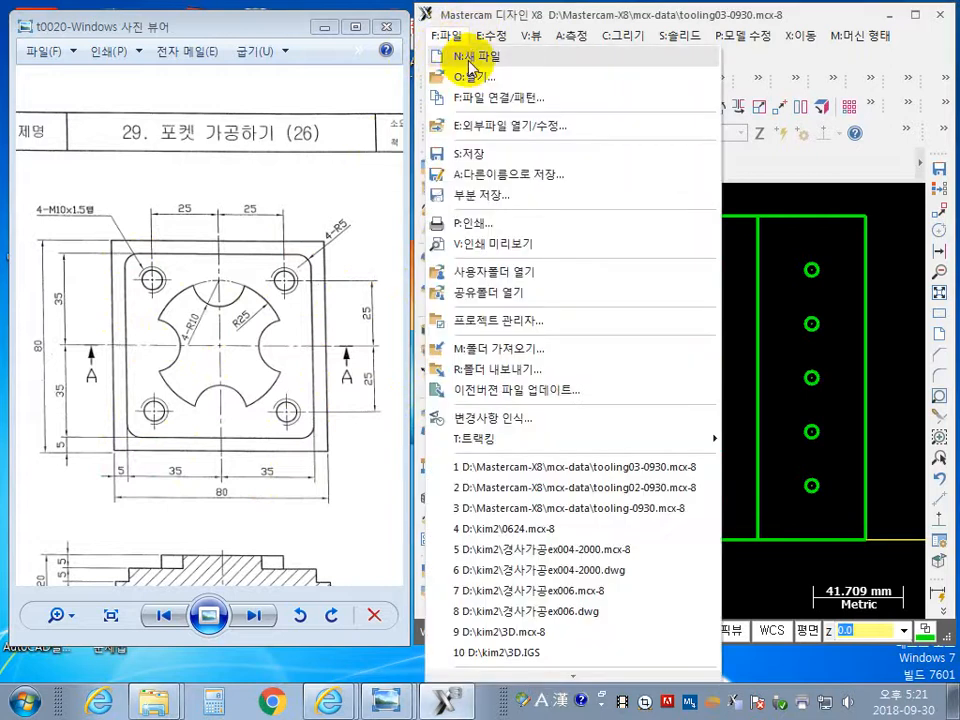
pyautogui.click(478, 58)
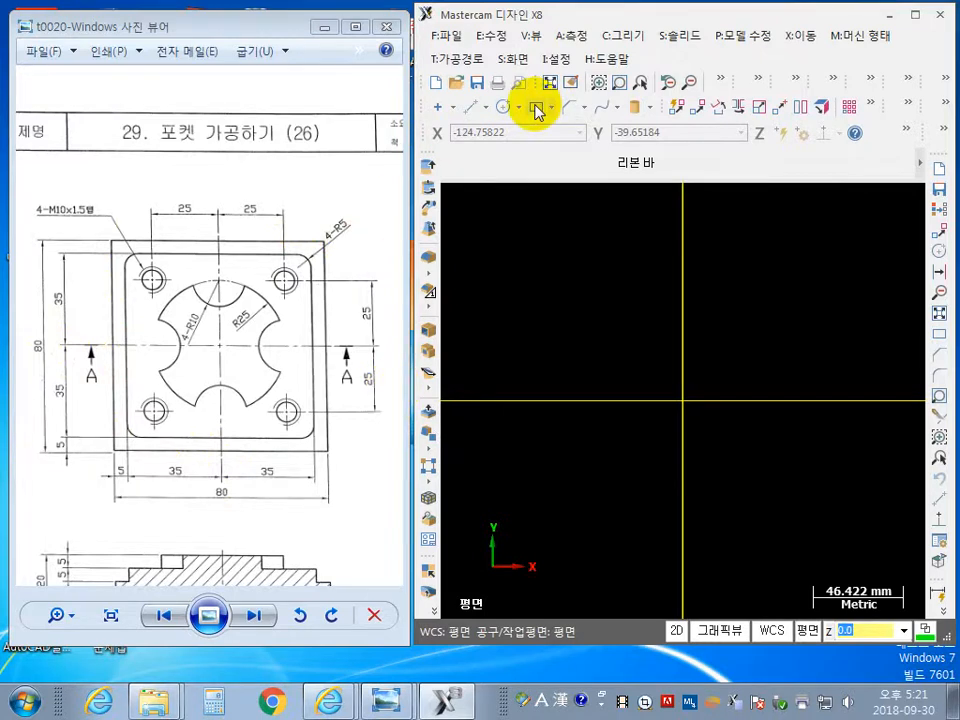
pyautogui.click(628, 36)
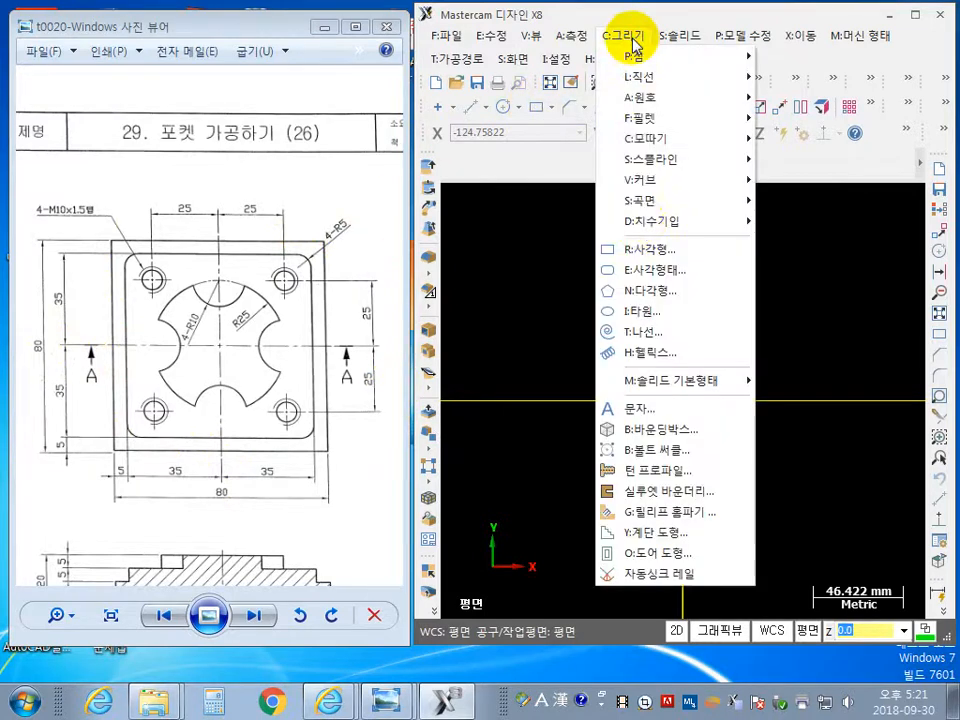
pyautogui.click(645, 252)
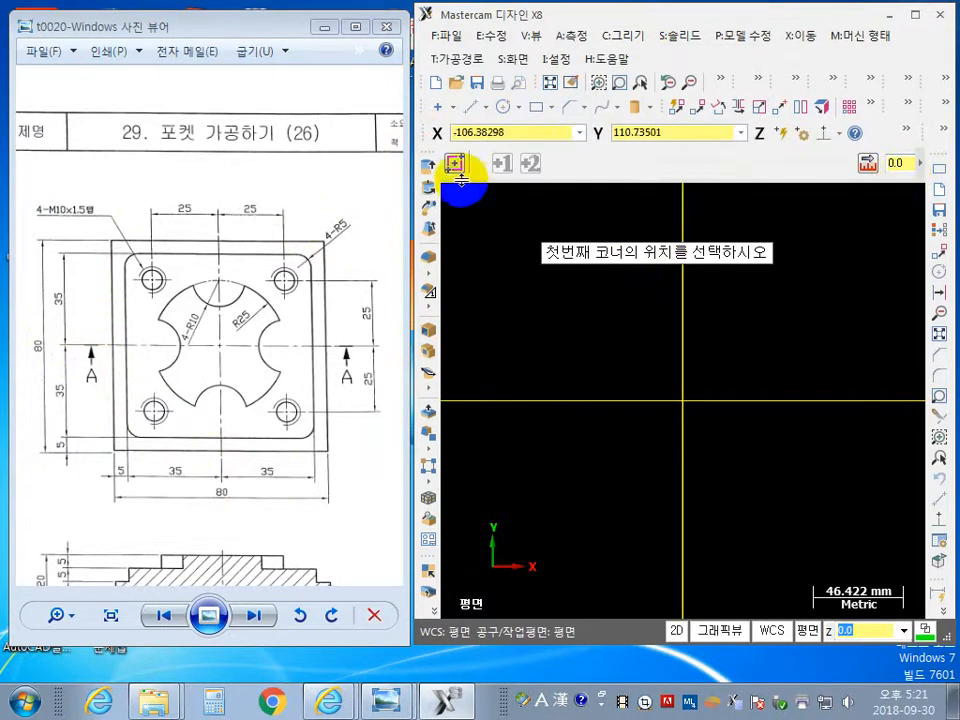
# Undock and close the two solids toolbars beside the graphics area, and widen the Mastercam window over the reference image.
pyautogui.moveTo(423, 155); pyautogui.dragTo(537, 311)
pyautogui.click(725, 308)
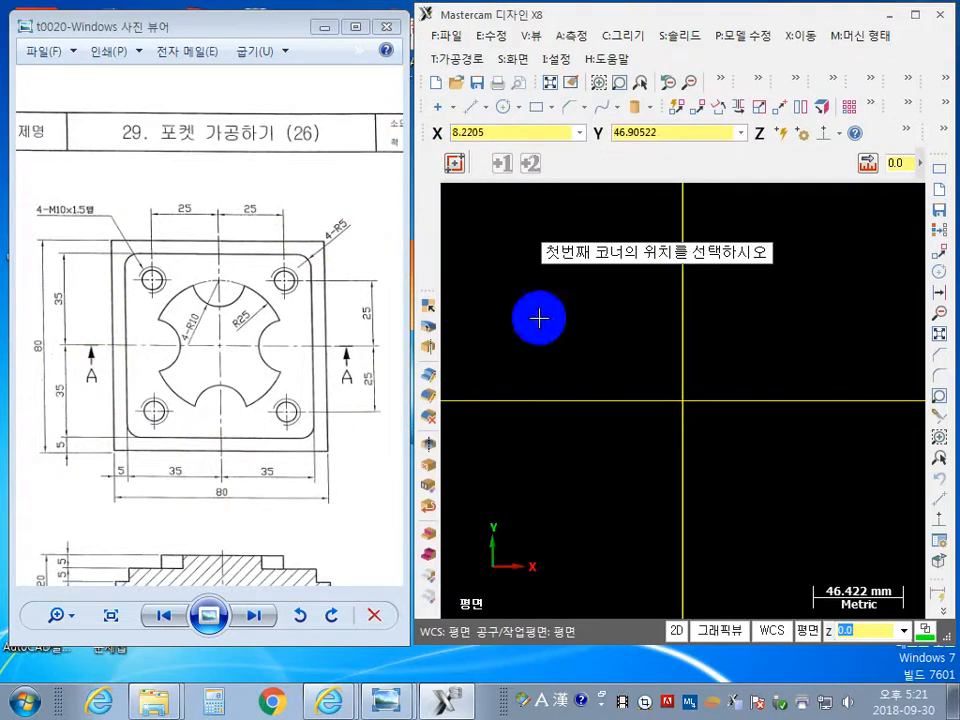
pyautogui.moveTo(432, 292); pyautogui.dragTo(612, 335)
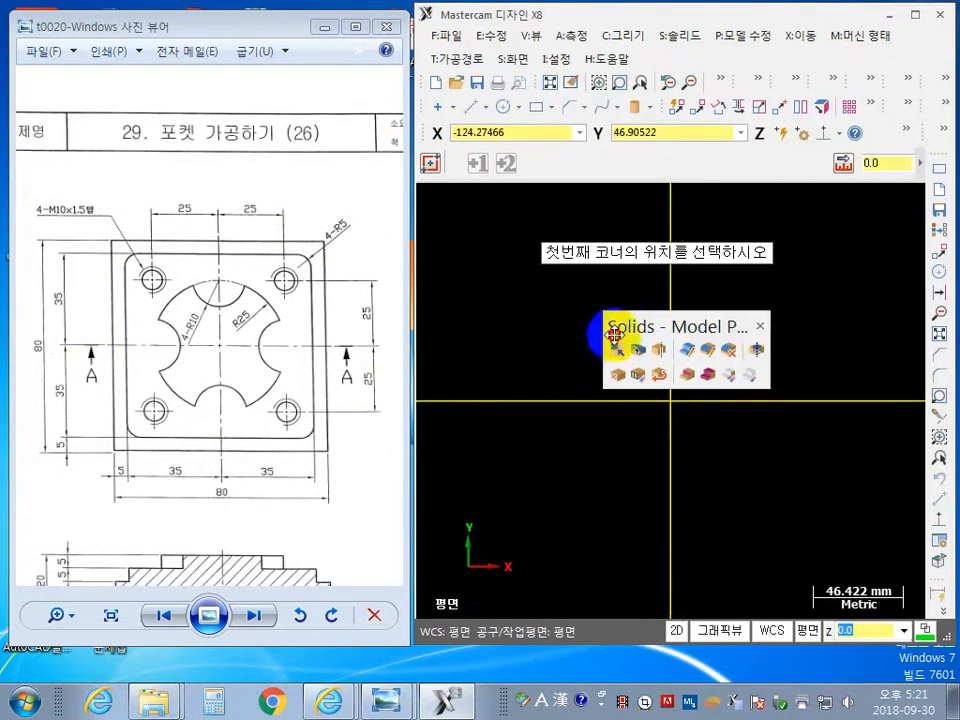
pyautogui.click(761, 326)
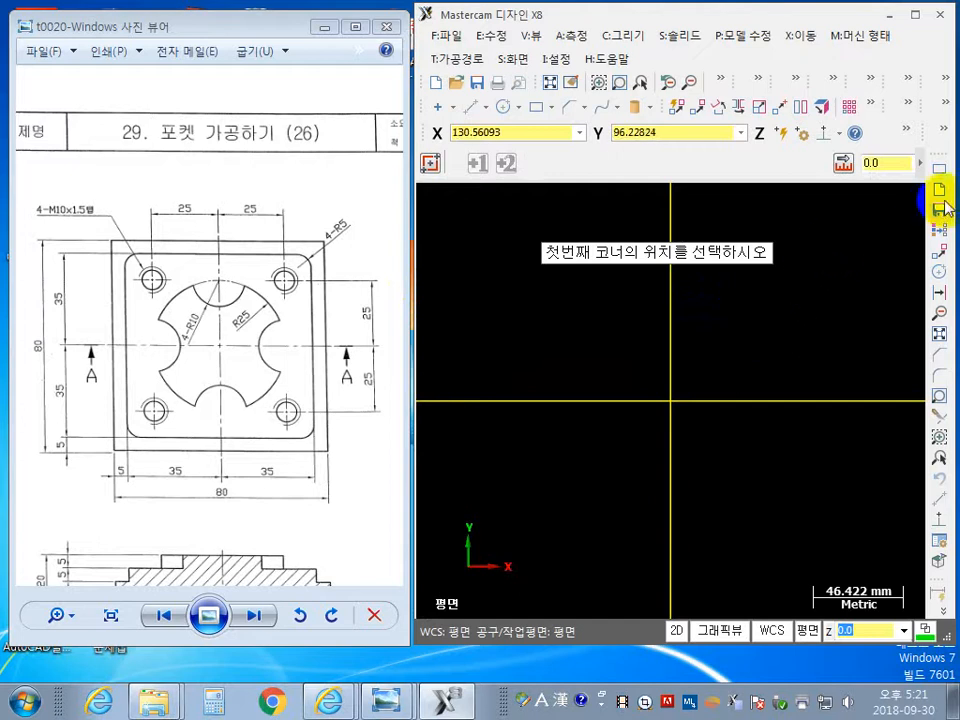
pyautogui.moveTo(408, 234); pyautogui.dragTo(403, 236)
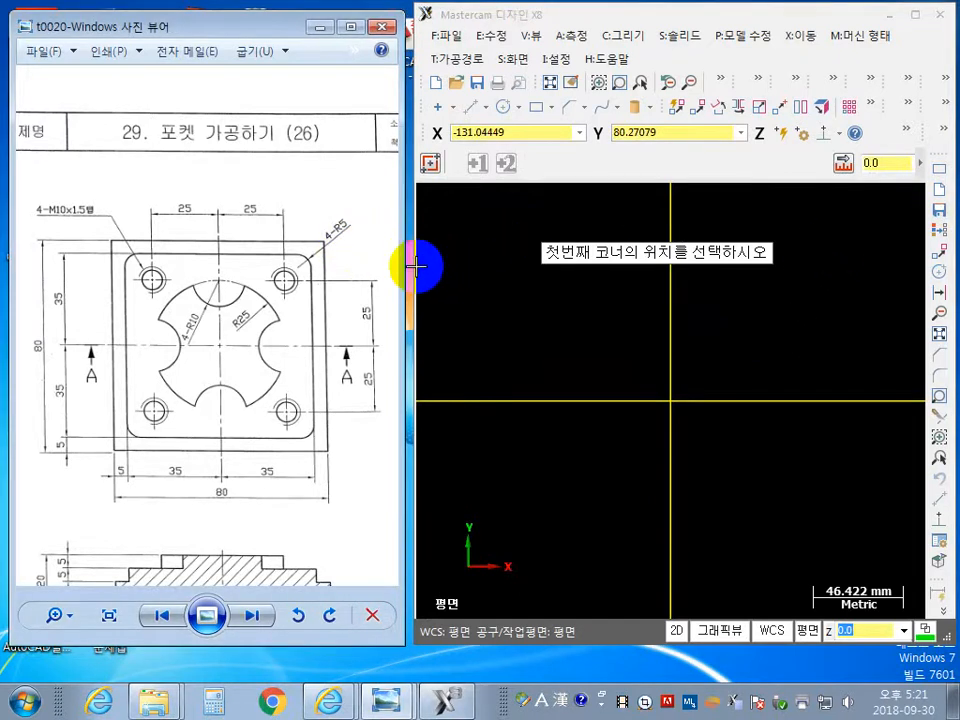
pyautogui.moveTo(416, 265); pyautogui.dragTo(321, 282)
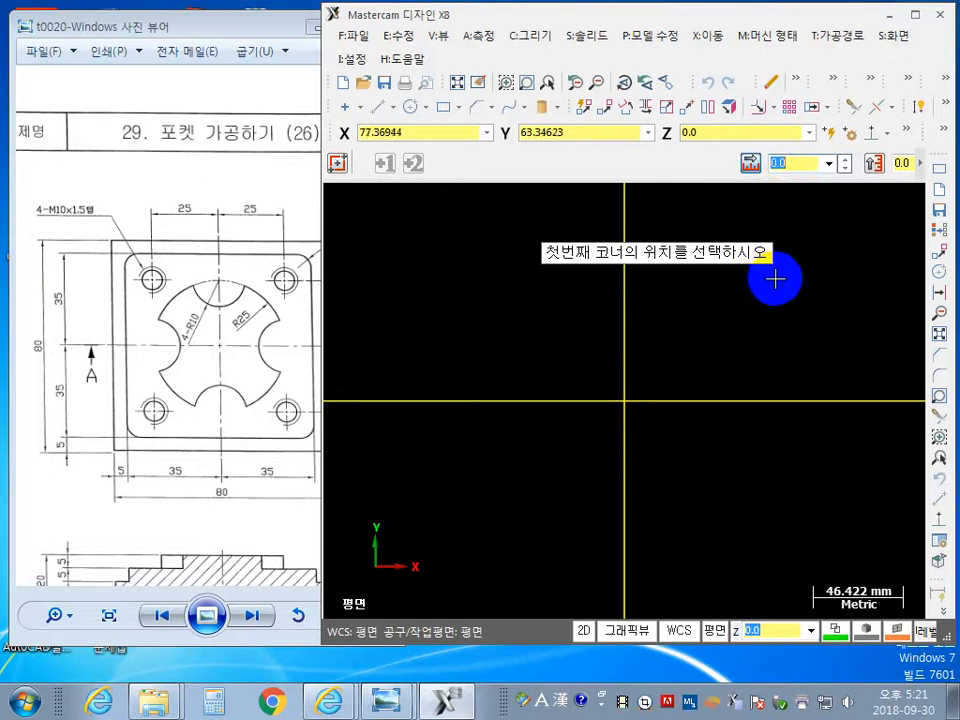
# Draw an 80 by 80 mm rectangle anchored by its centre at the origin for the outer plate outline.
pyautogui.press('Tab')
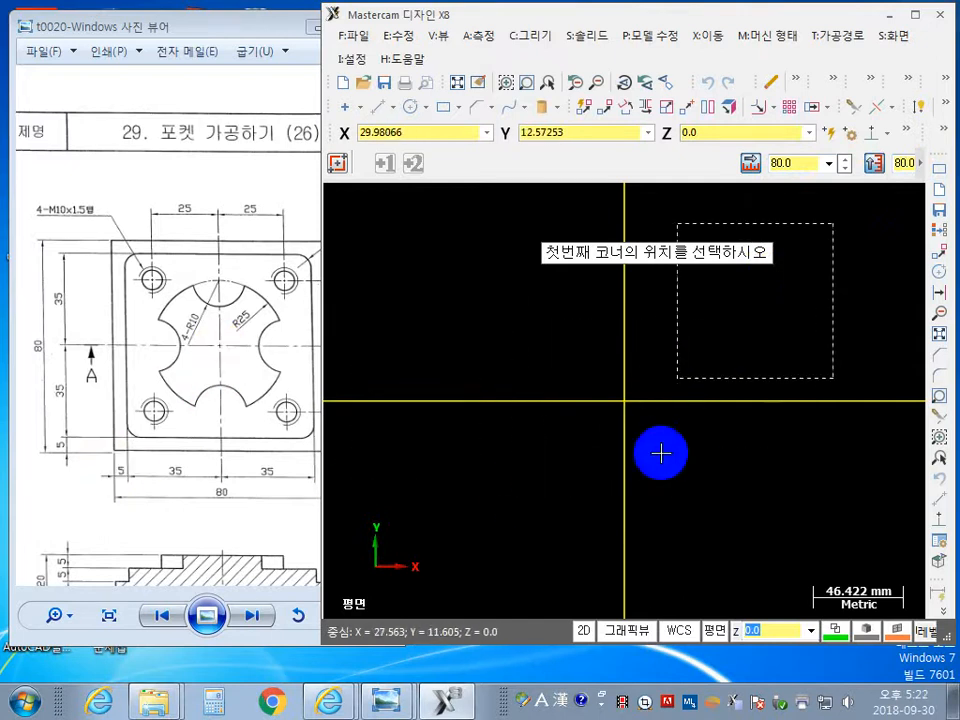
pyautogui.click(922, 165)
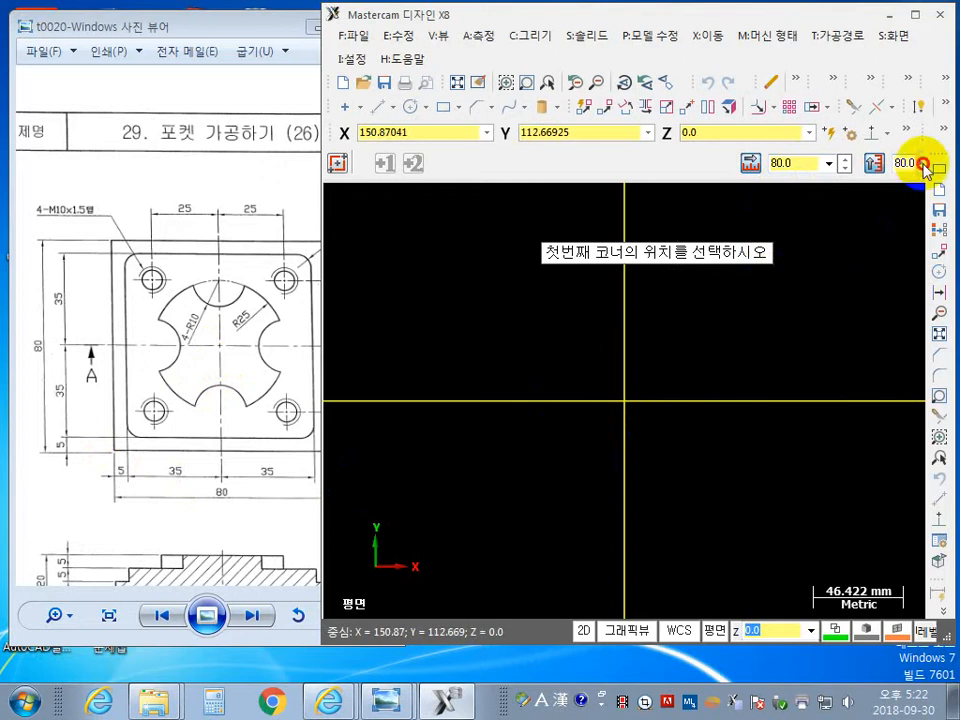
pyautogui.click(920, 168)
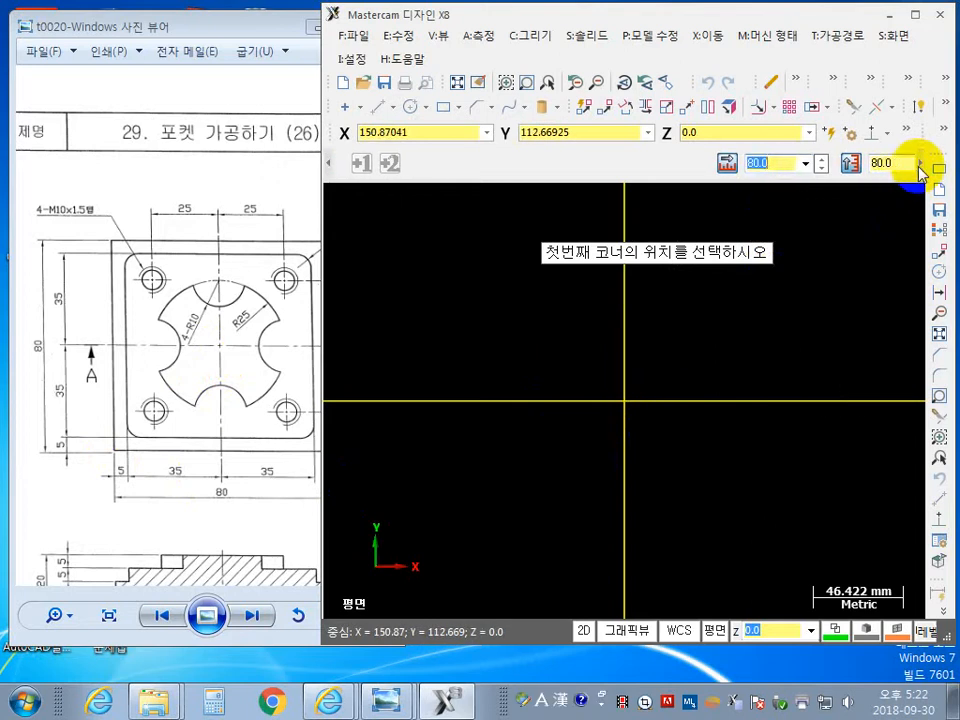
pyautogui.click(920, 168)
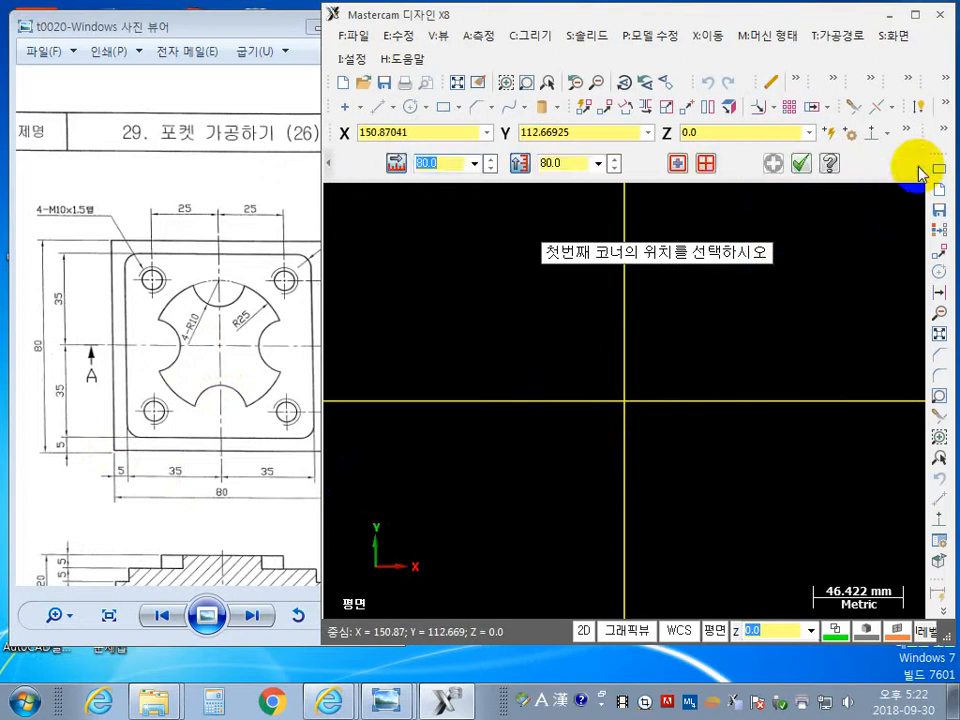
pyautogui.click(677, 164)
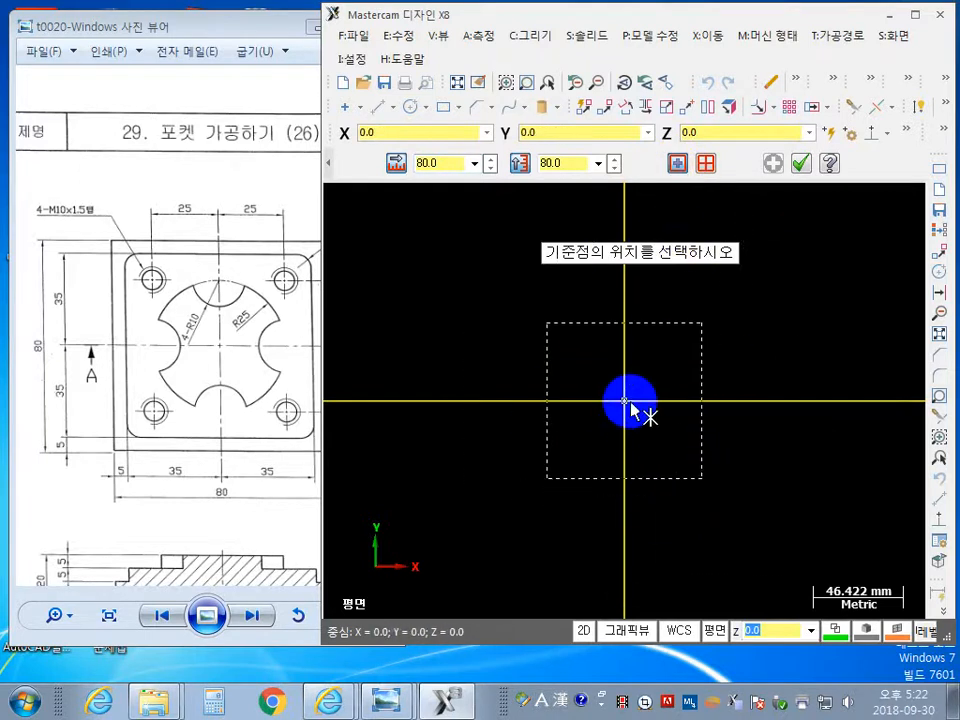
pyautogui.click(625, 401)
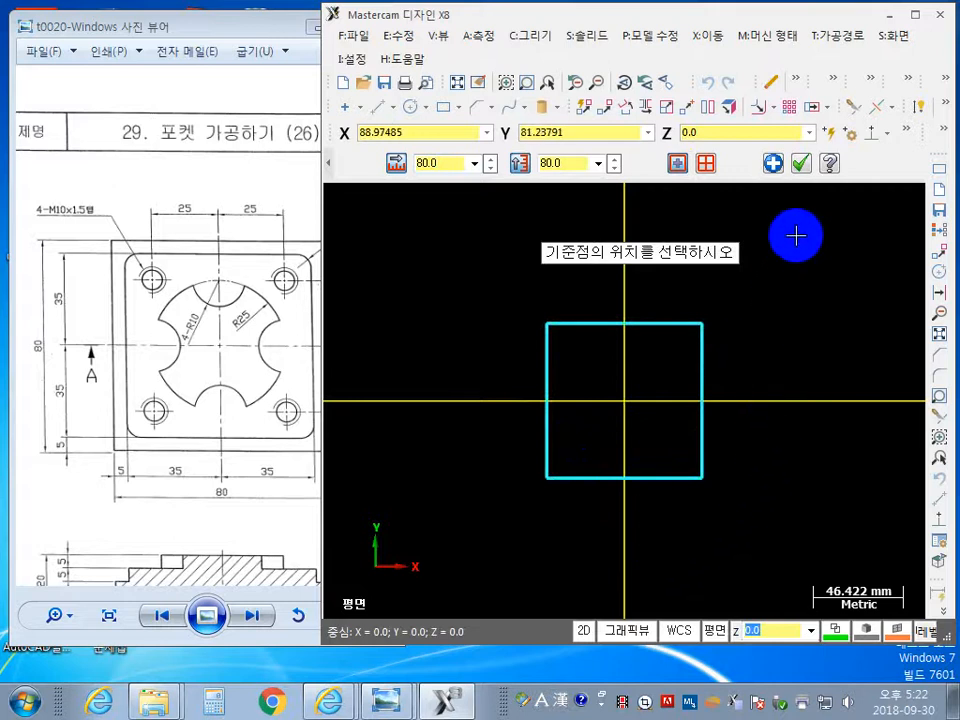
pyautogui.click(773, 163)
# Draw a second rectangle, 70 by 70 mm, centred on the origin inside the plate outline.
pyautogui.moveTo(189, 375)
pyautogui.mouseDown()
pyautogui.moveTo(188, 405)
pyautogui.moveTo(213, 392)
pyautogui.moveTo(62, 386)
pyautogui.mouseUp()
pyautogui.scroll(-1, 197, 396)
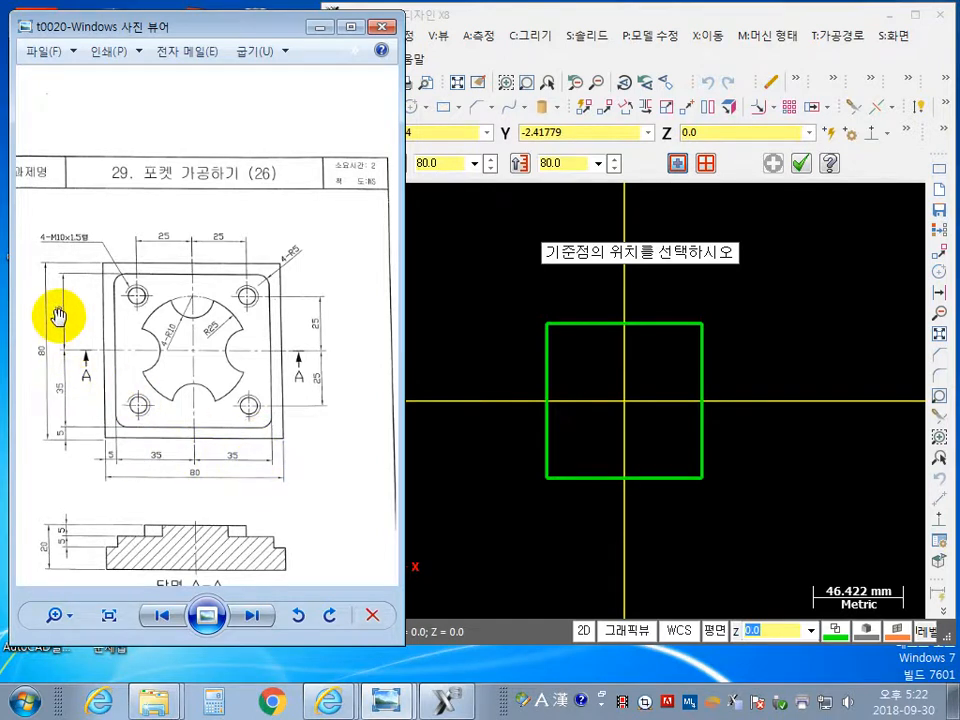
pyautogui.click(451, 167)
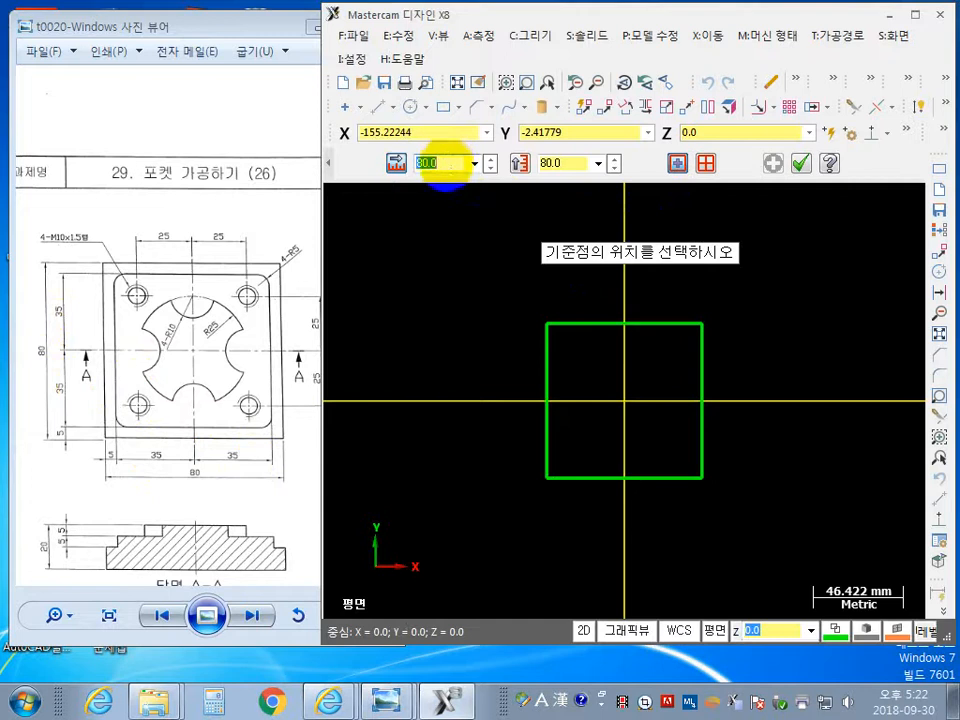
pyautogui.write('70')
pyautogui.press('Return')
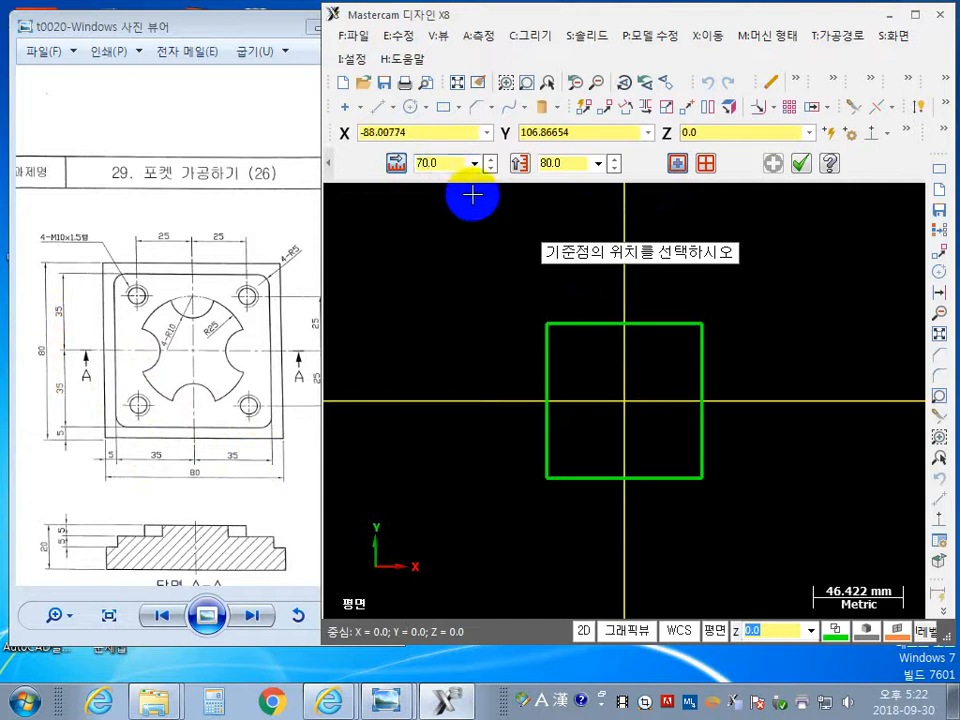
pyautogui.click(562, 166)
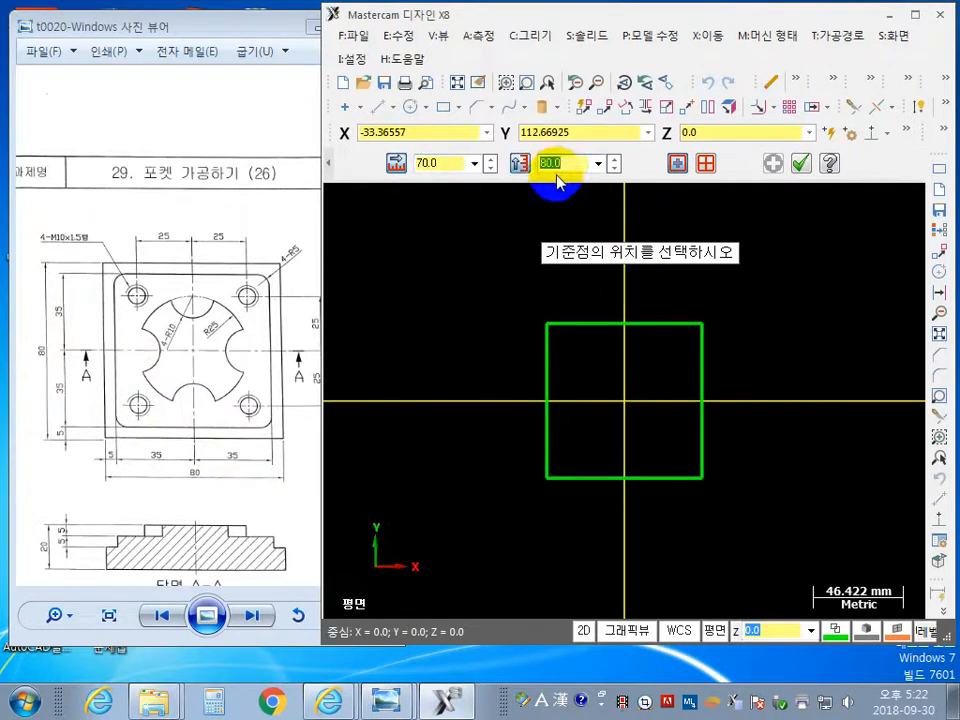
pyautogui.write('70')
pyautogui.press('Return')
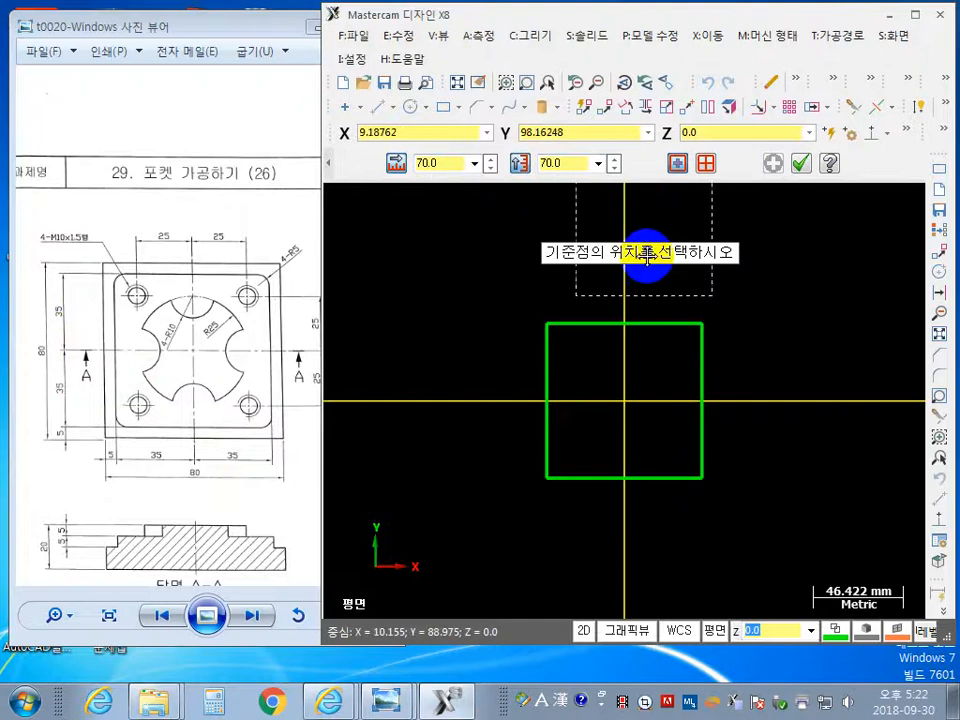
pyautogui.click(626, 400)
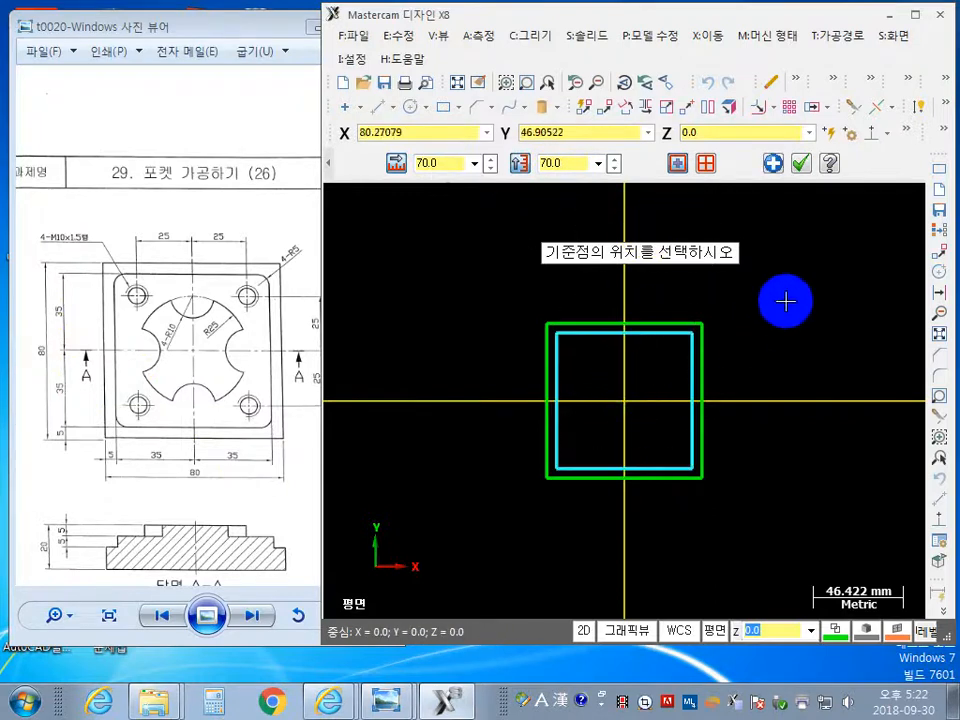
pyautogui.click(805, 165)
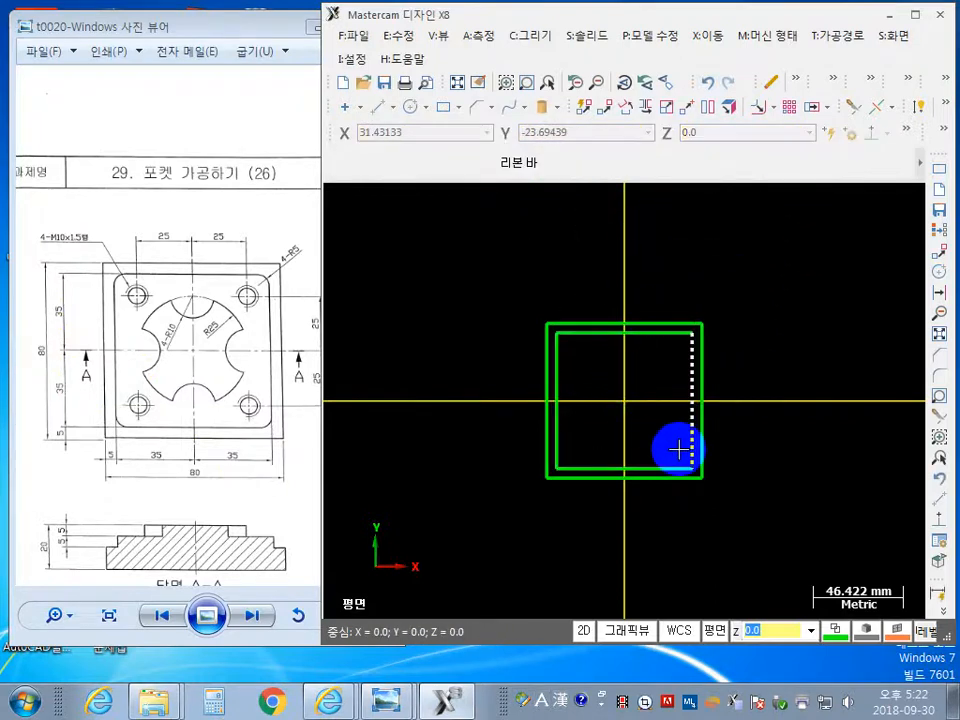
# Fillet all four corners of the inner rectangle as a chain with a 5 mm radius.
pyautogui.scroll(2, 645, 479)
pyautogui.moveTo(600, 408); pyautogui.dragTo(579, 461, button='middle')
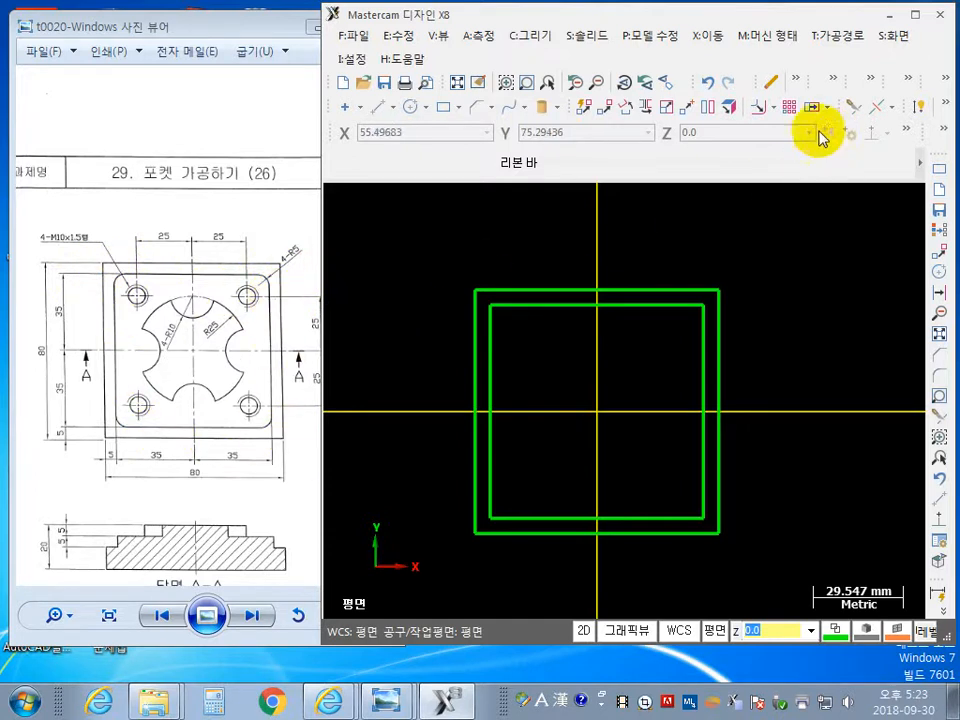
pyautogui.click(494, 110)
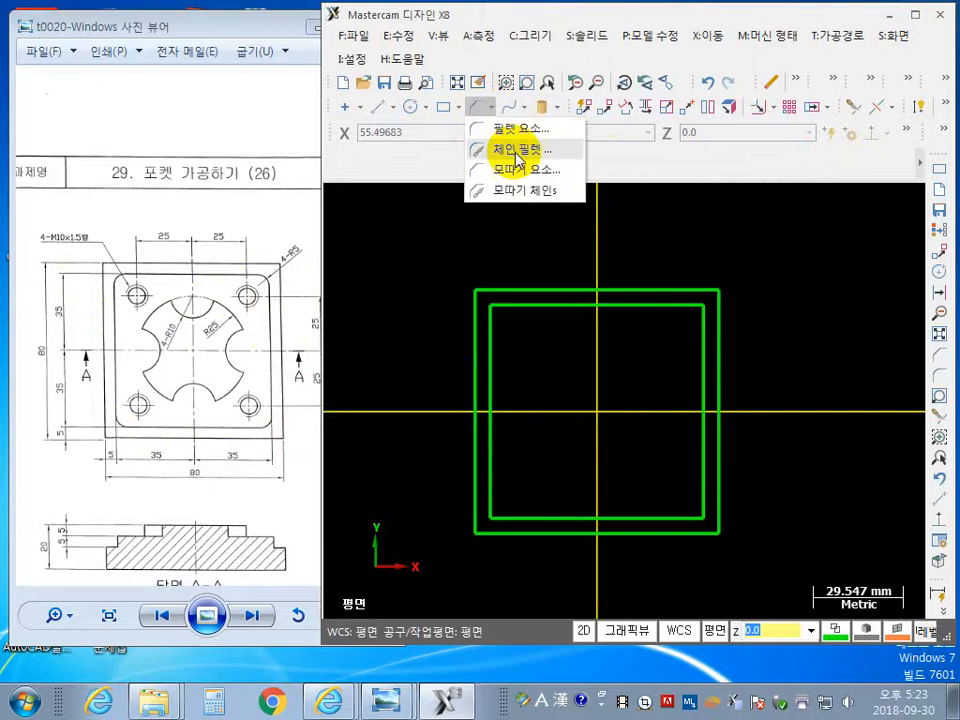
pyautogui.click(519, 152)
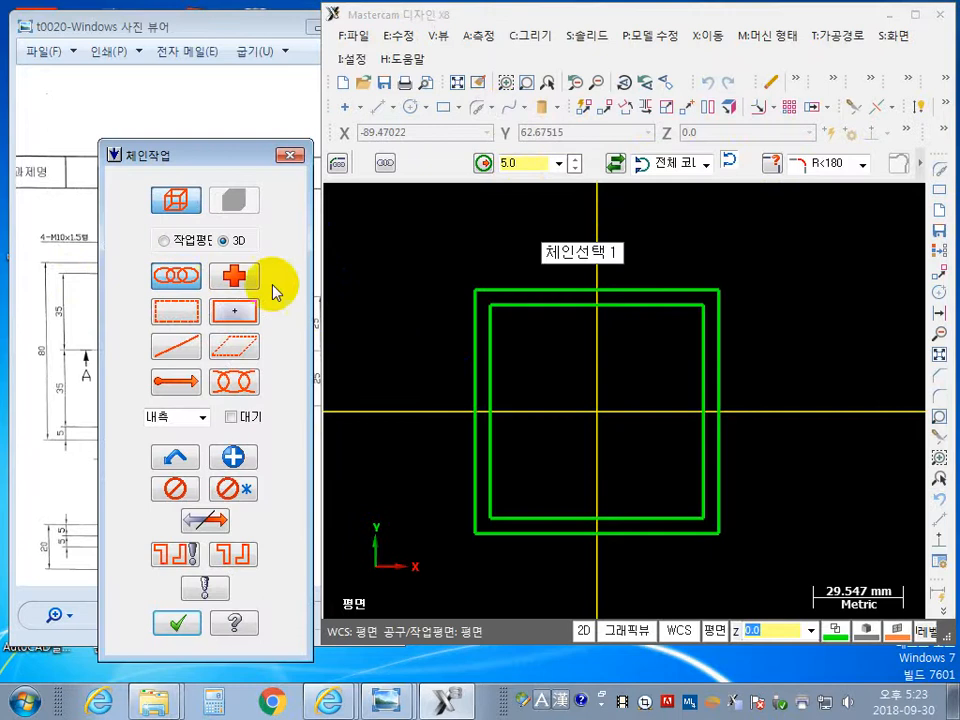
pyautogui.click(496, 318)
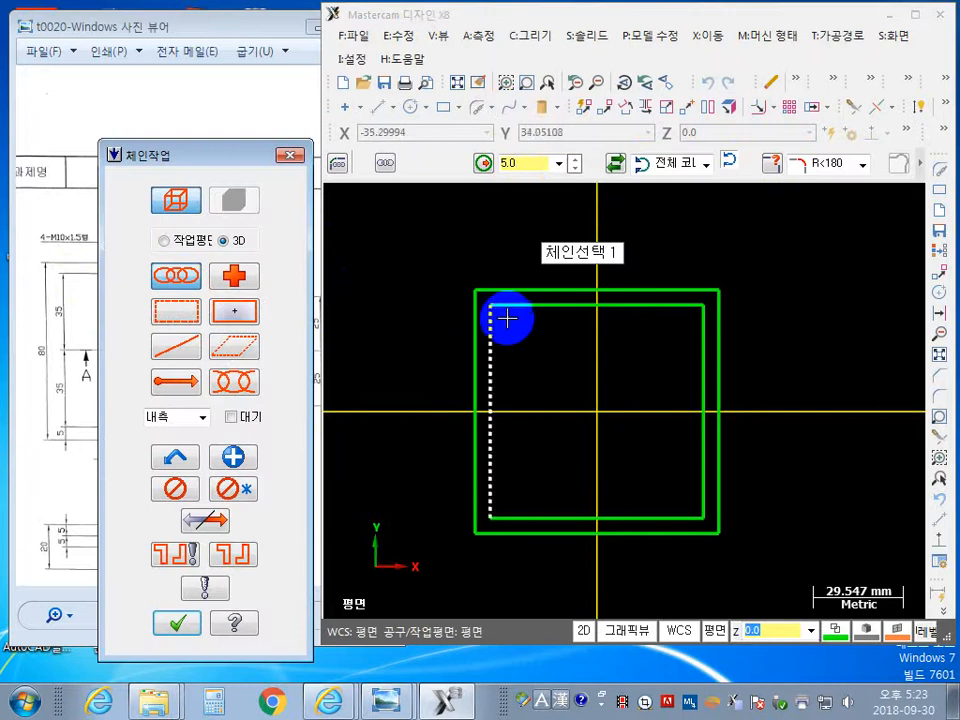
pyautogui.click(176, 623)
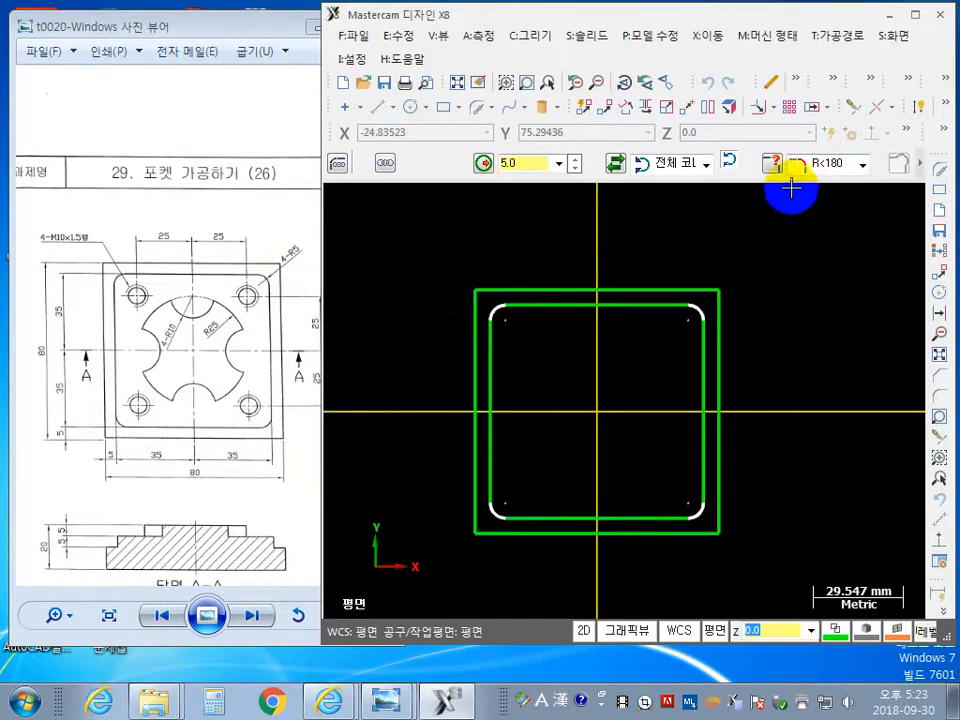
pyautogui.press('Escape')
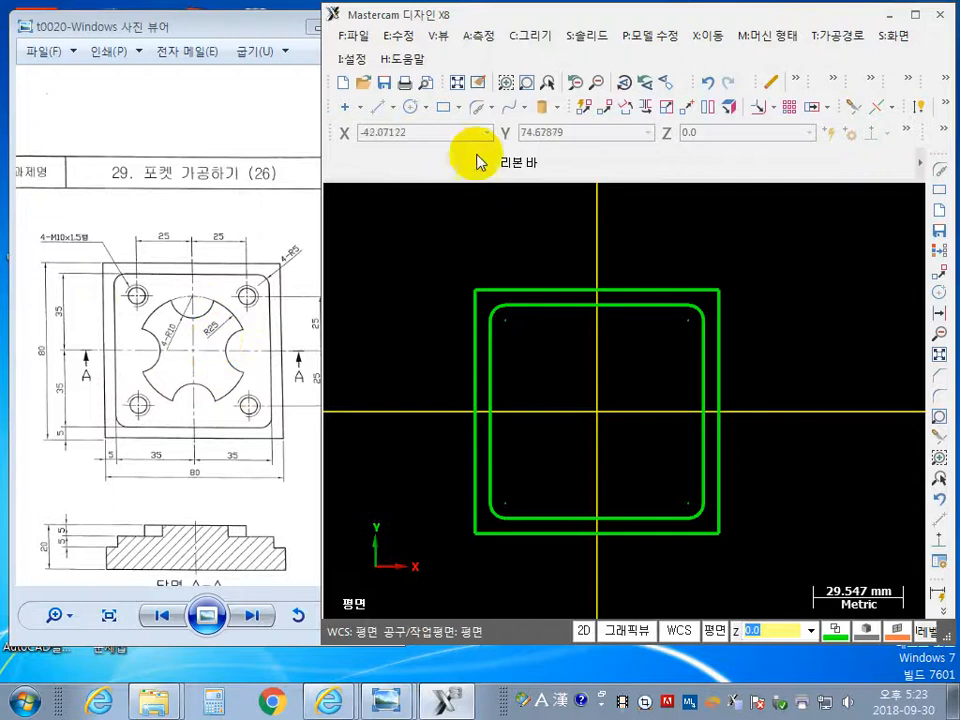
# Draw a circle of radius 25 mm centred on the origin.
pyautogui.click(410, 109)
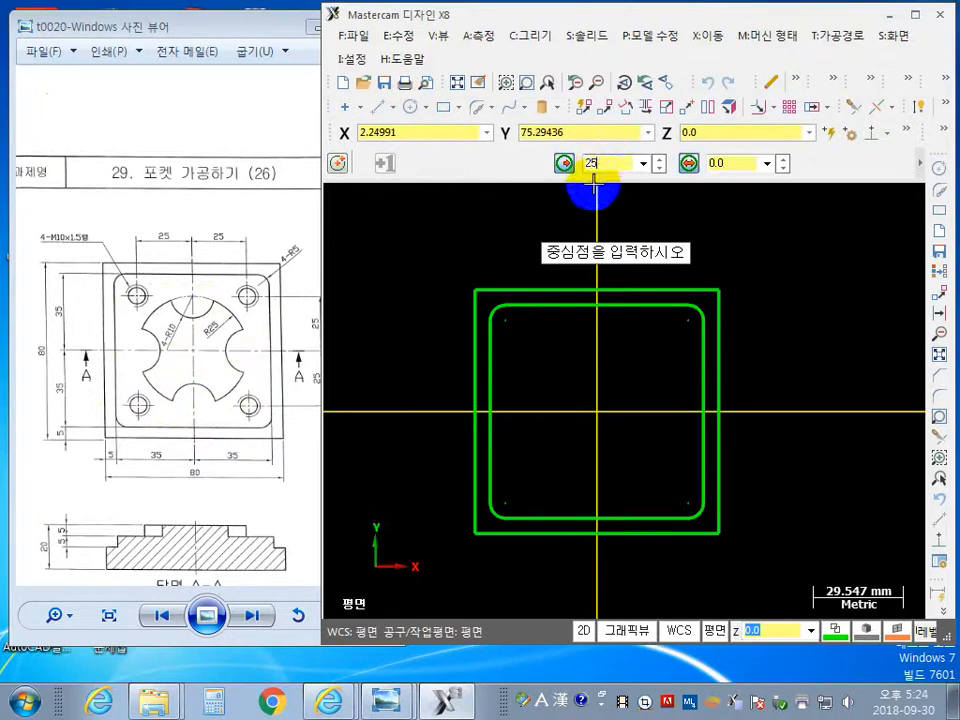
pyautogui.press('Return')
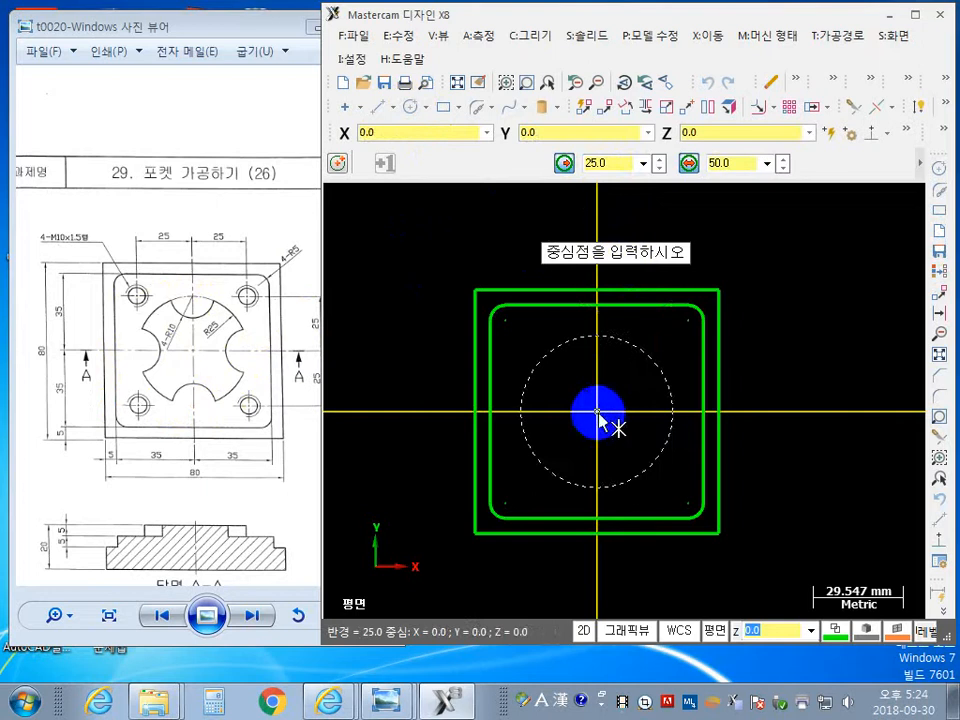
pyautogui.click(597, 412)
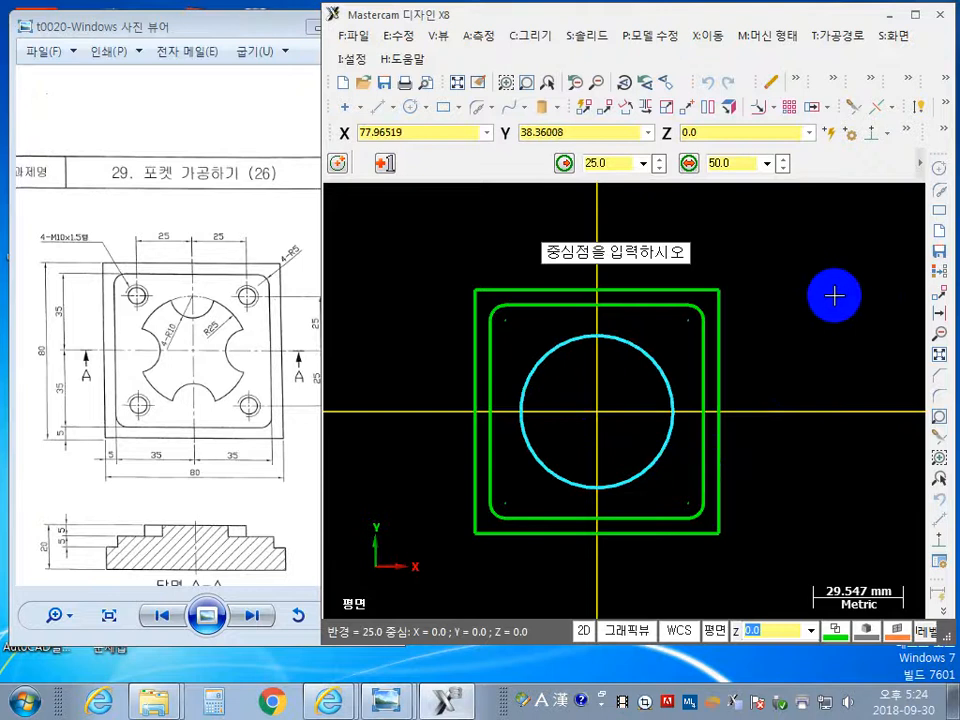
pyautogui.press('Return')
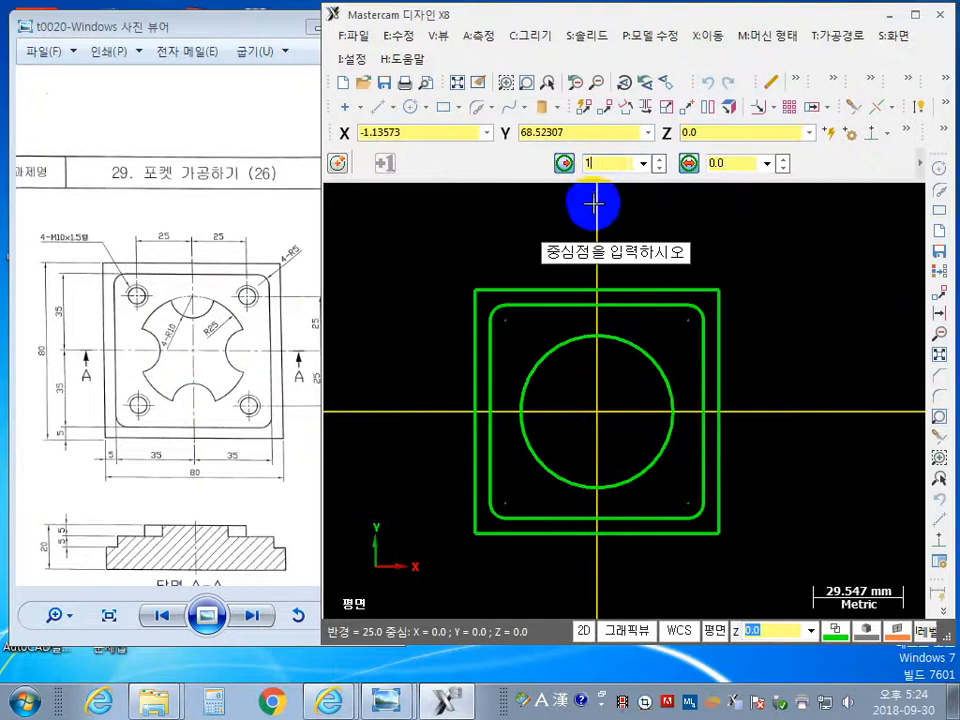
# Draw four circles of radius 10 mm centred on the quadrant points of the 25 mm radius circle.
pyautogui.write('0')
pyautogui.press('Return')
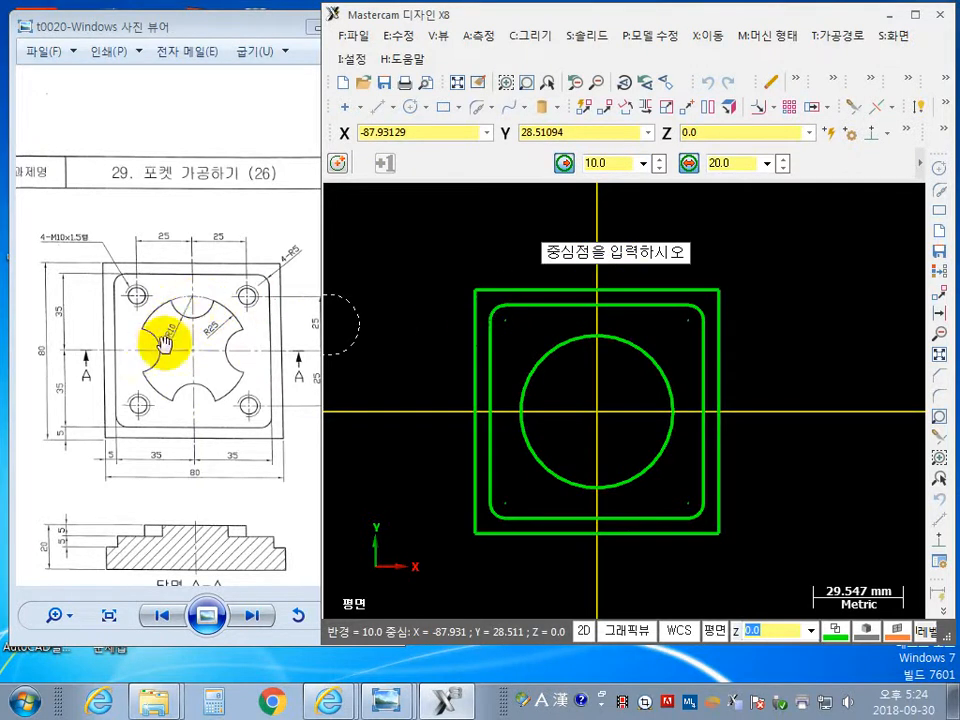
pyautogui.click(563, 163)
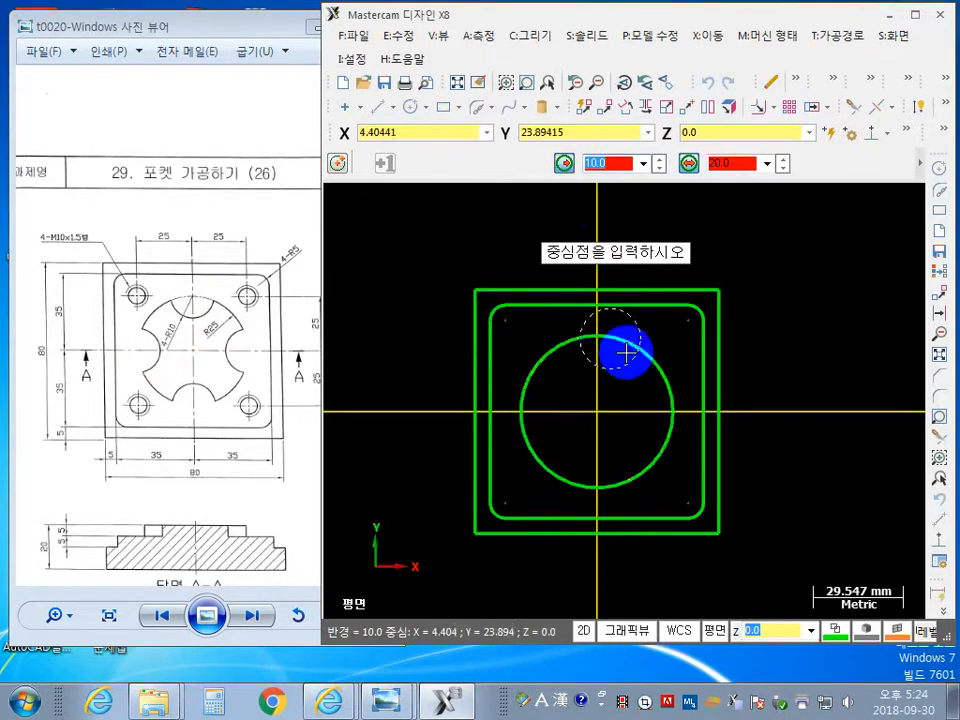
pyautogui.click(672, 411)
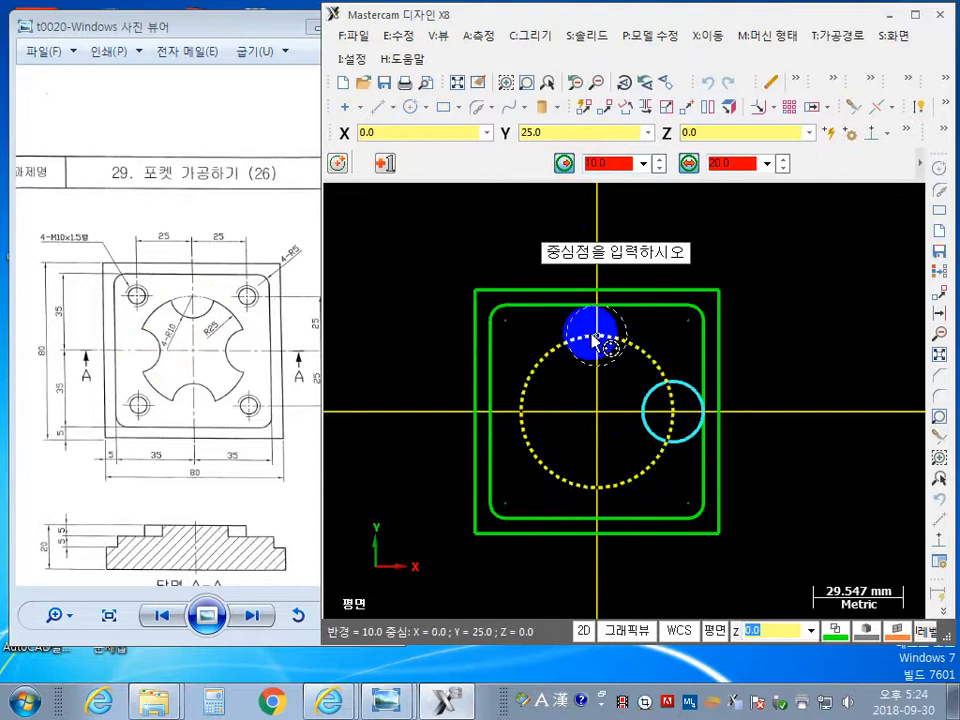
pyautogui.click(597, 336)
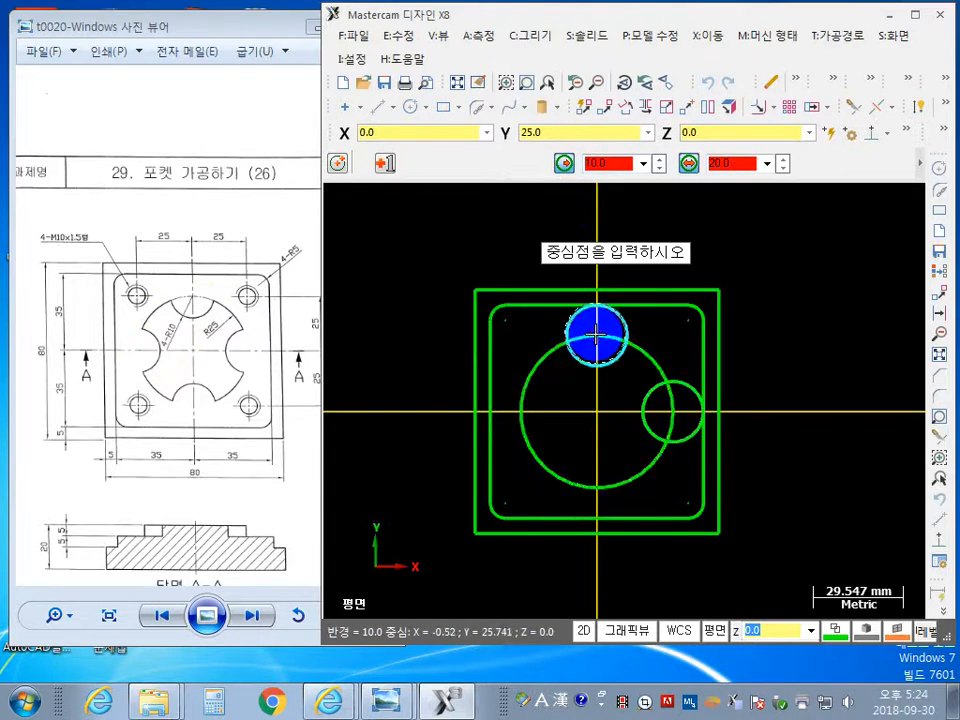
pyautogui.click(520, 411)
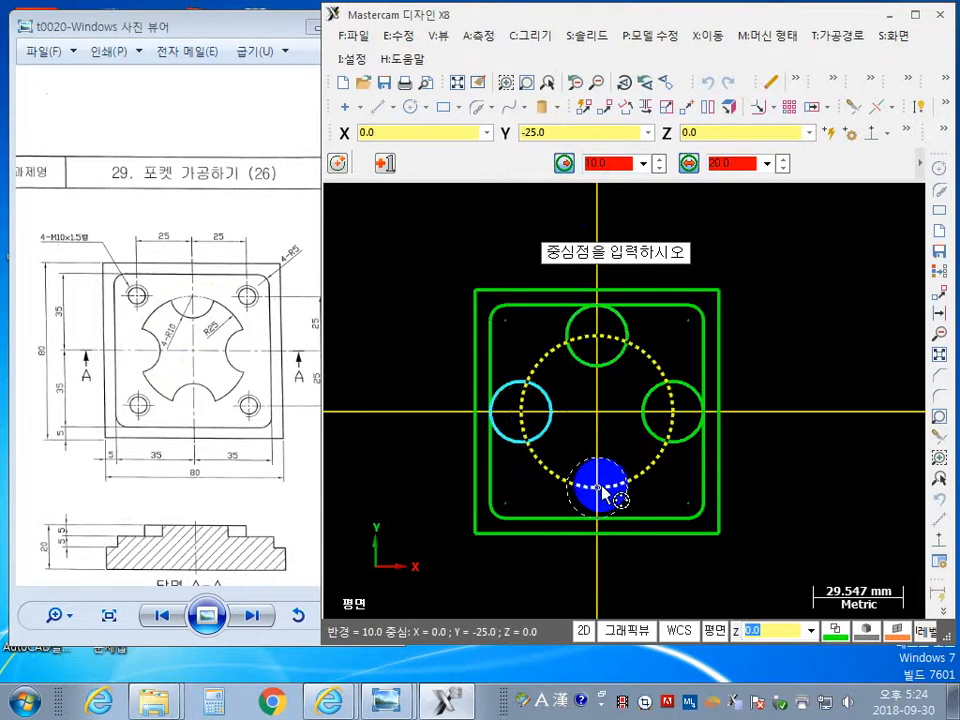
pyautogui.click(597, 487)
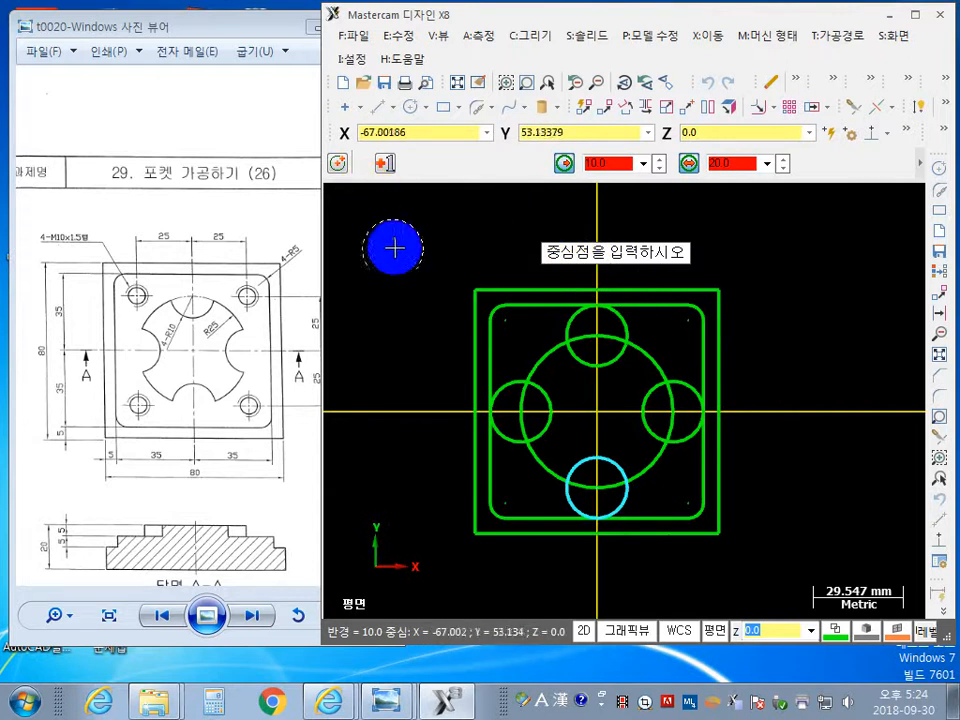
pyautogui.press('Escape')
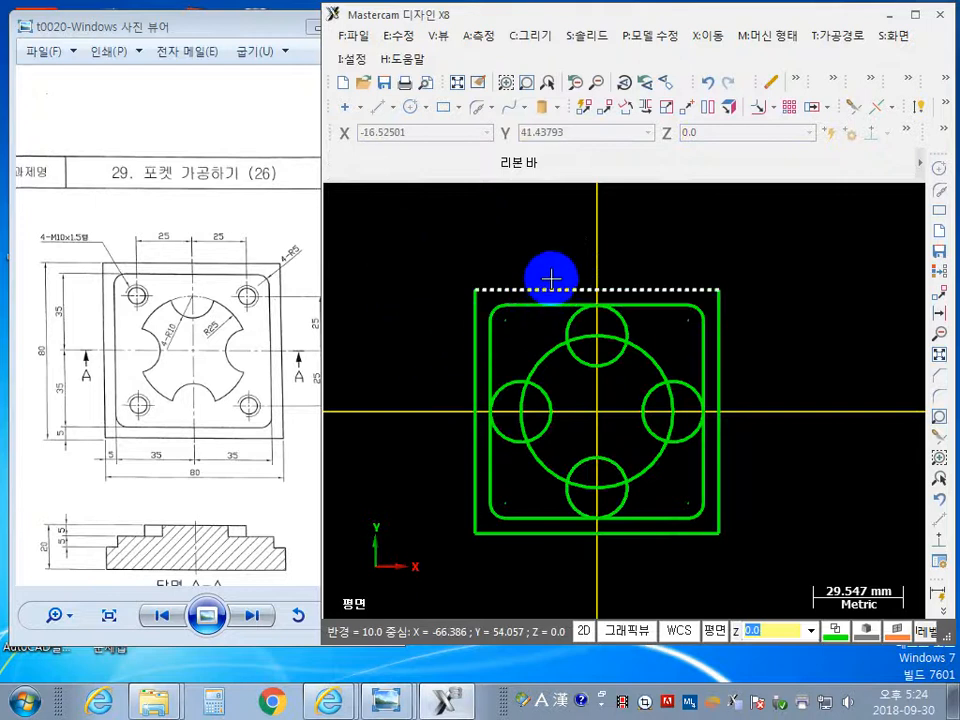
# Try dividing away the arcs of the 25 mm radius circle inside the four small circles, and undo the trimming.
pyautogui.click(851, 107)
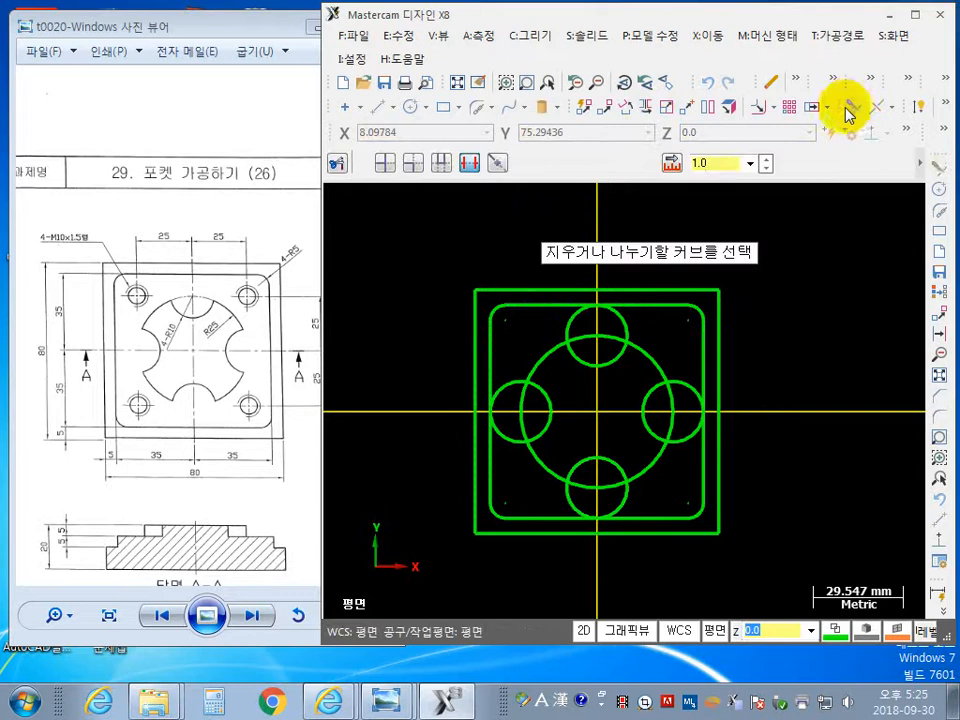
pyautogui.click(469, 163)
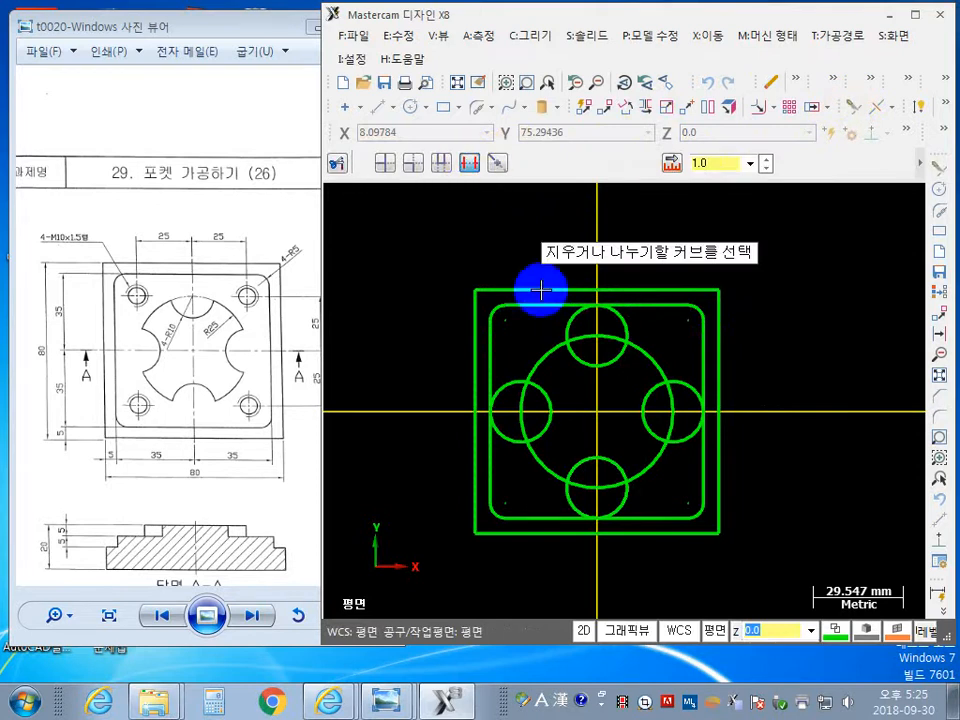
pyautogui.click(604, 489)
pyautogui.click(675, 416)
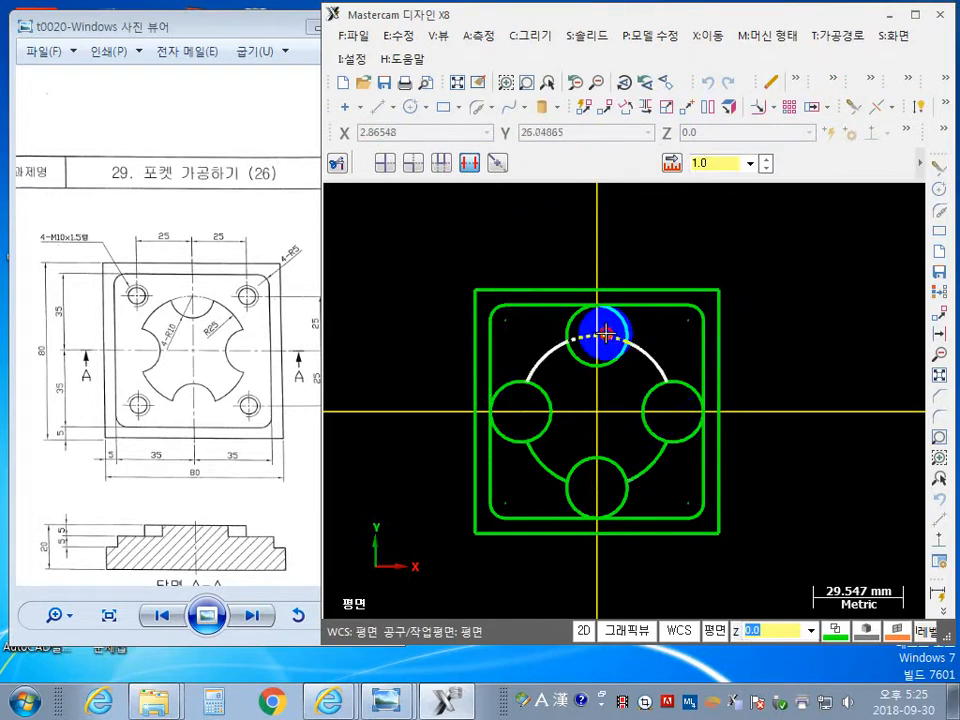
pyautogui.click(597, 339)
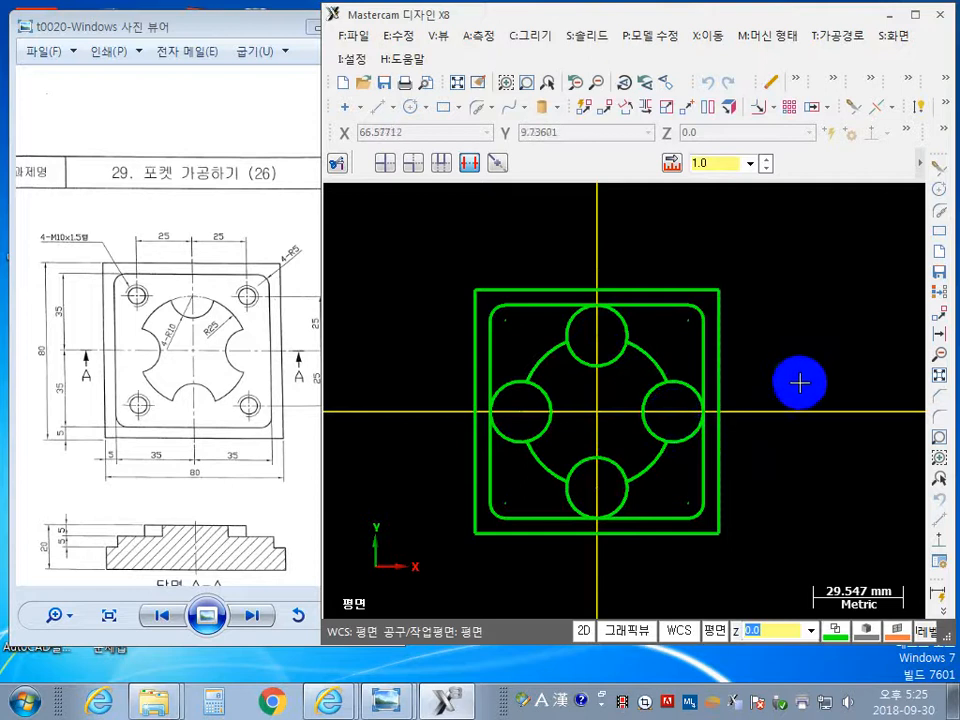
pyautogui.press('Escape')
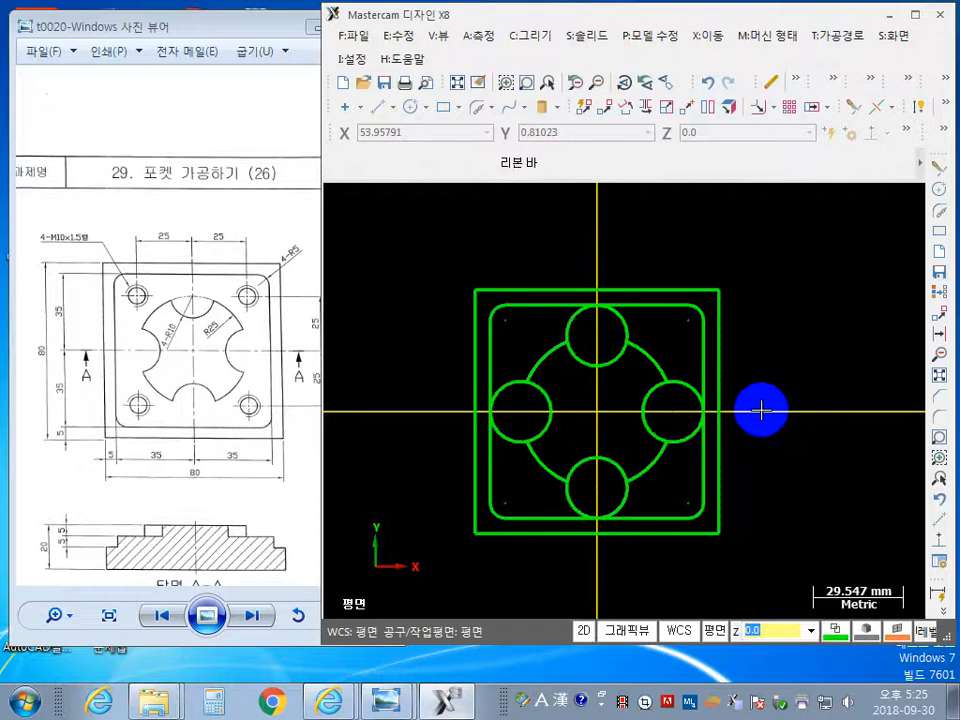
pyautogui.hotkey('ctrl', 'z')
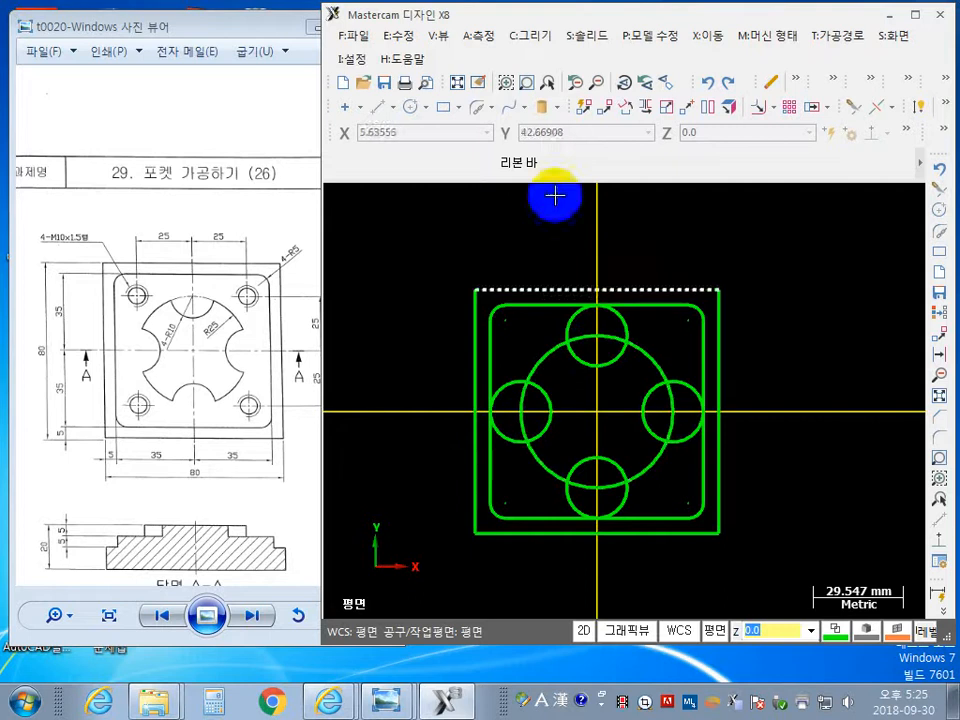
# Try dividing away only the large circle's arc inside the small circle on the positive X axis.
pyautogui.click(856, 110)
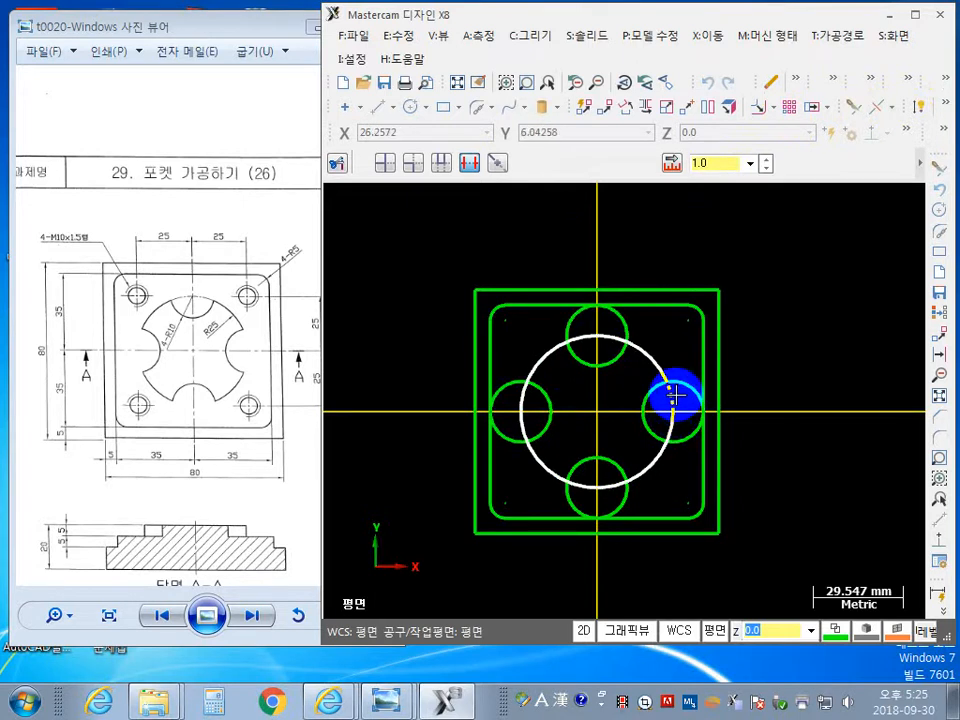
pyautogui.click(679, 405)
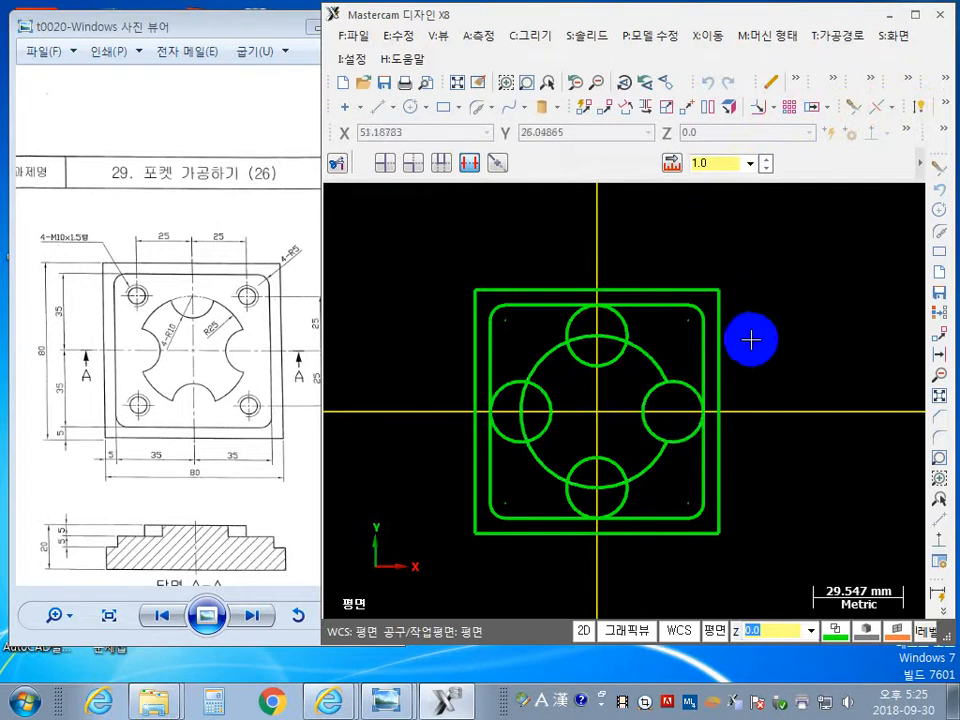
pyautogui.press('Escape')
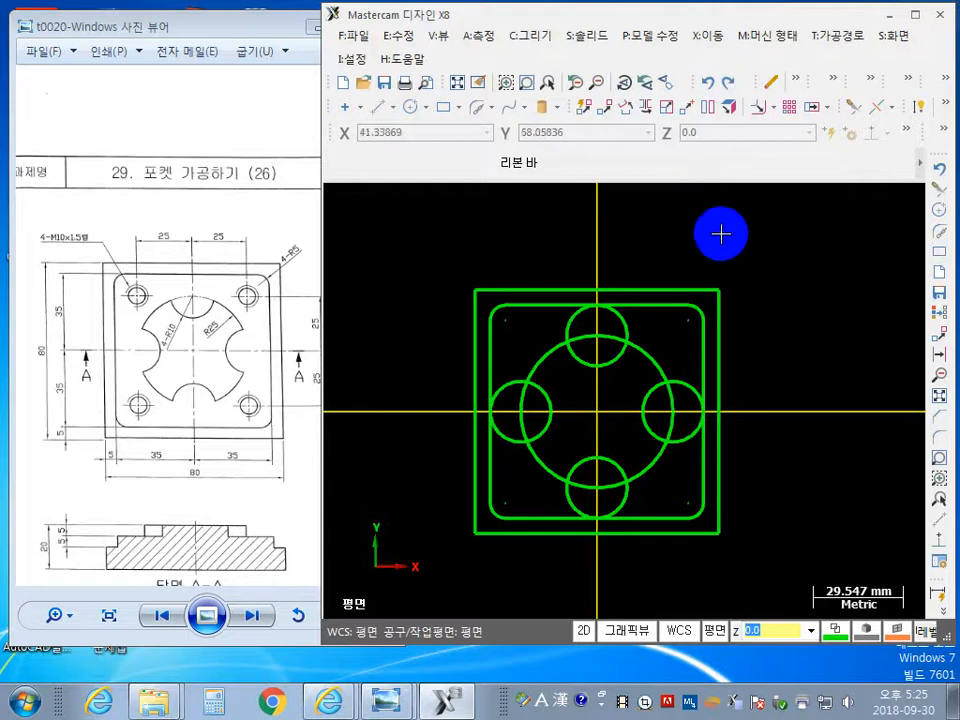
# Divide away the arcs of the 25 mm radius circle that lie inside the four small circles.
pyautogui.click(858, 112)
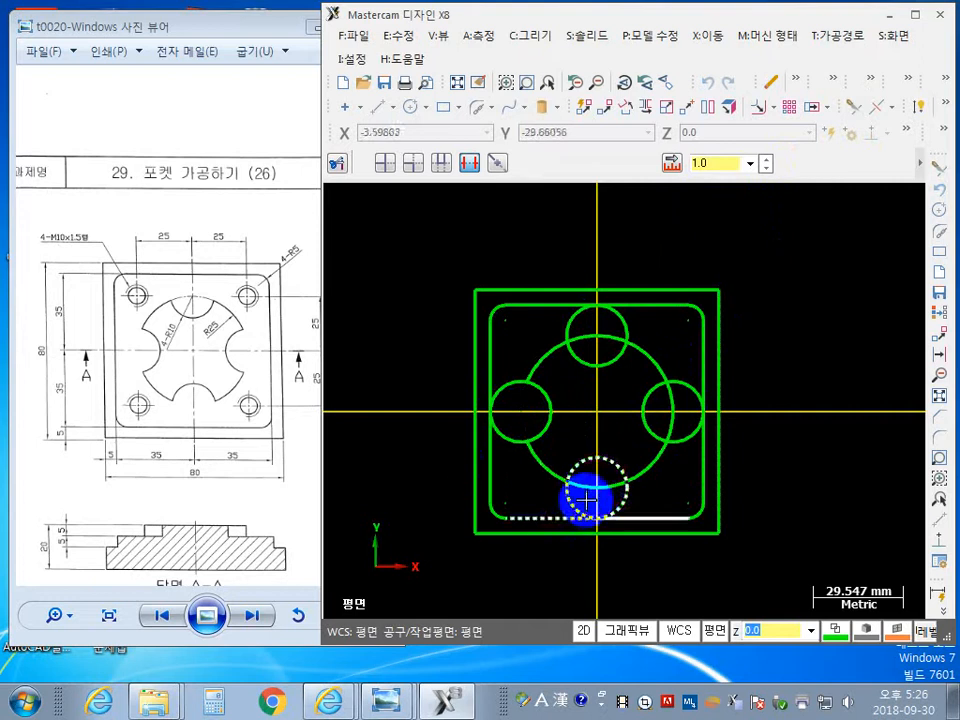
pyautogui.click(670, 408)
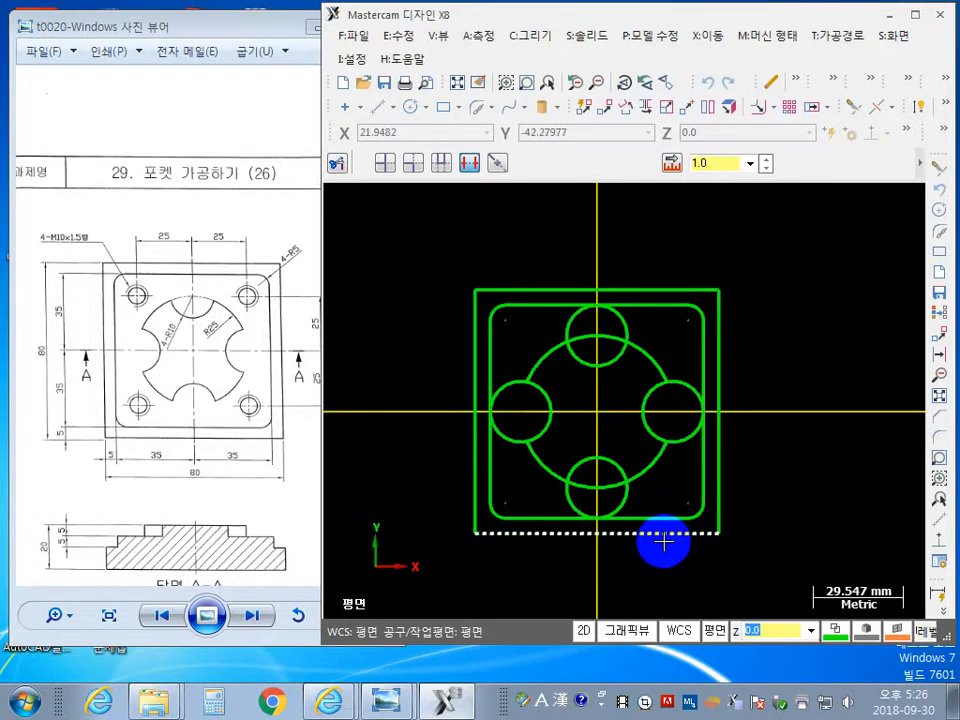
pyautogui.click(597, 333)
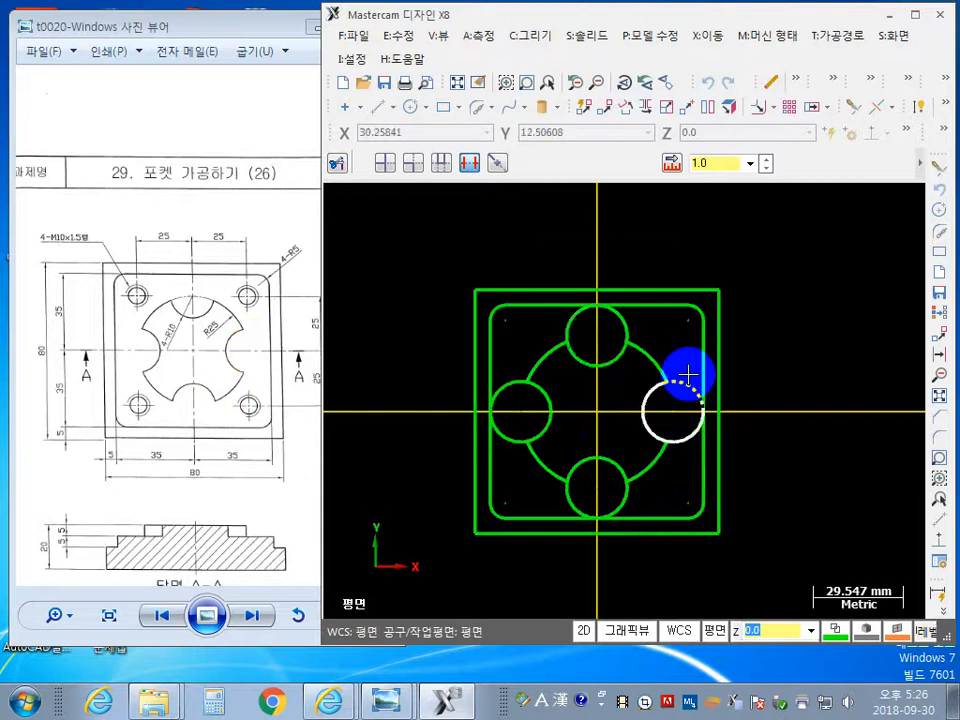
# Divide away the outer arcs of the four 10 mm radius circles, keeping only their inward-facing notches in the central profile.
pyautogui.click(681, 433)
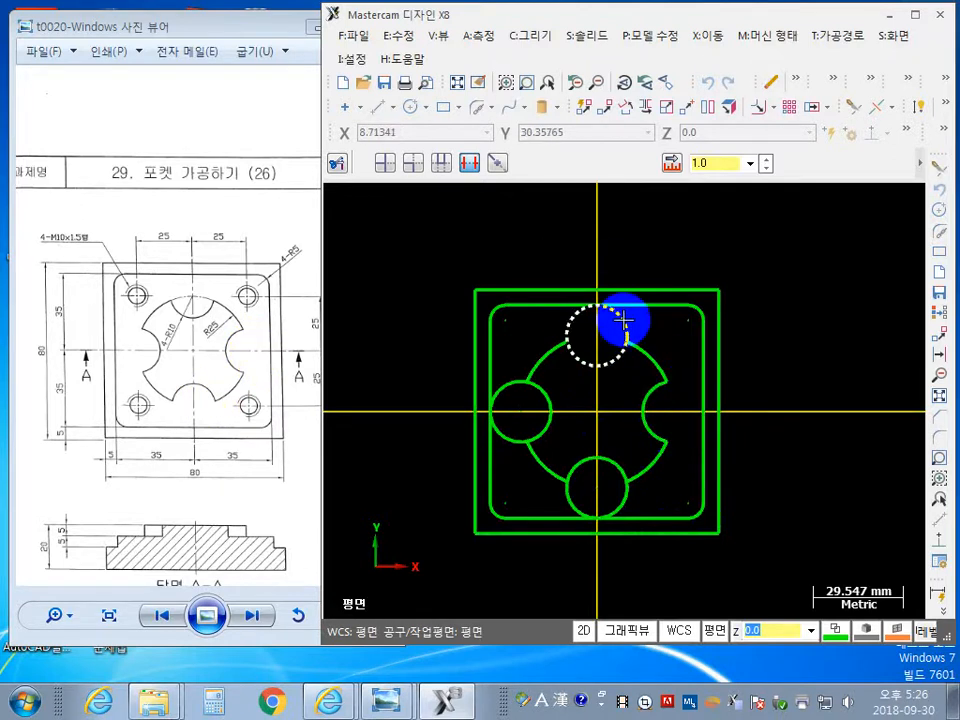
pyautogui.click(500, 418)
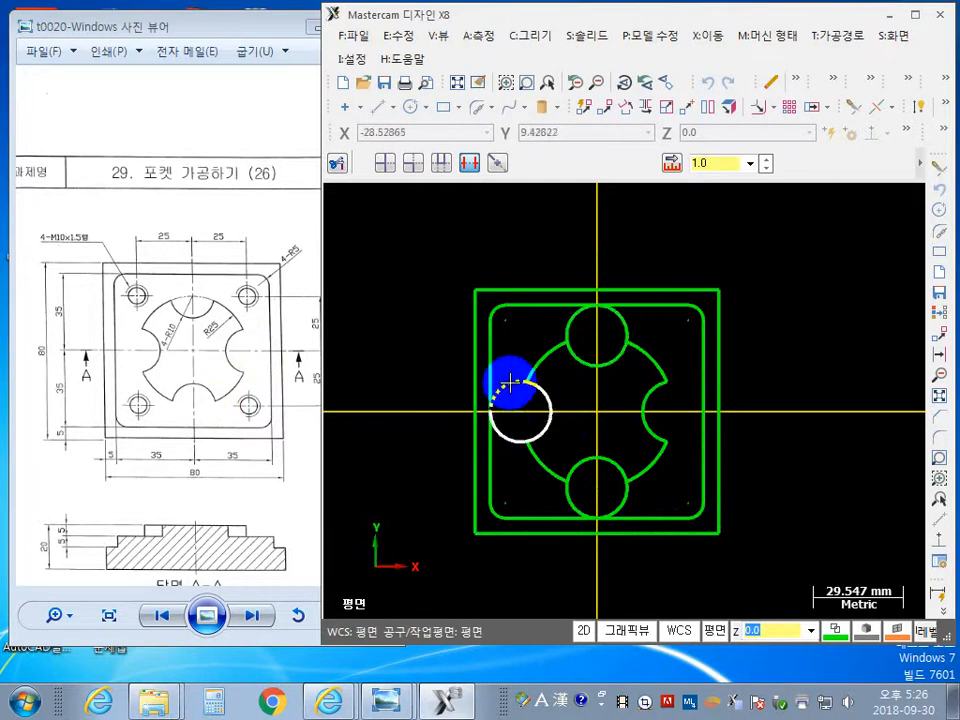
pyautogui.click(572, 497)
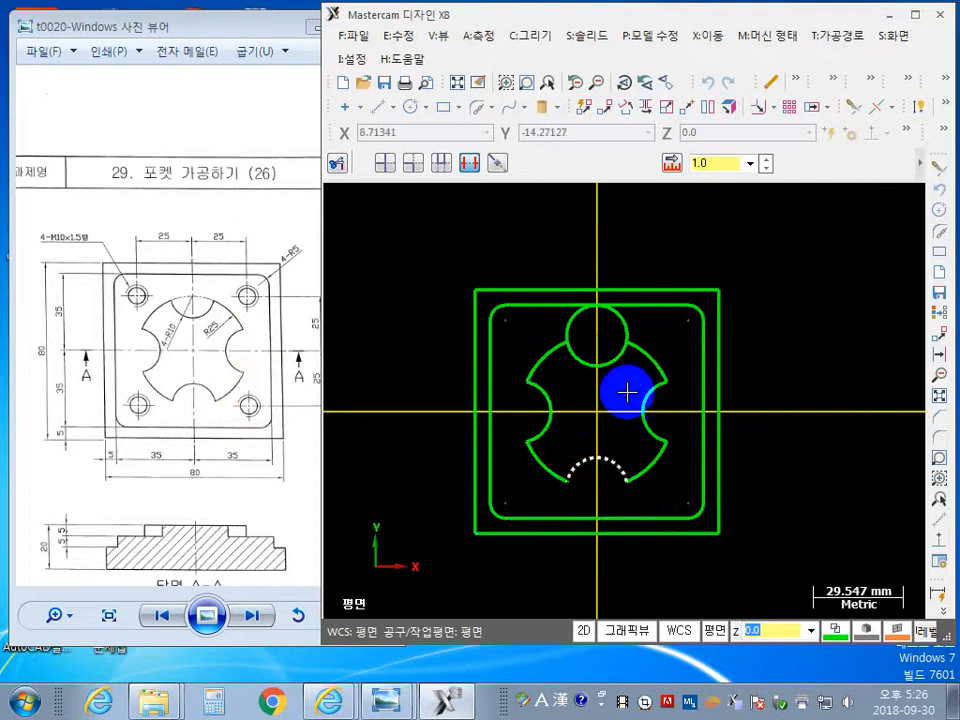
pyautogui.click(575, 316)
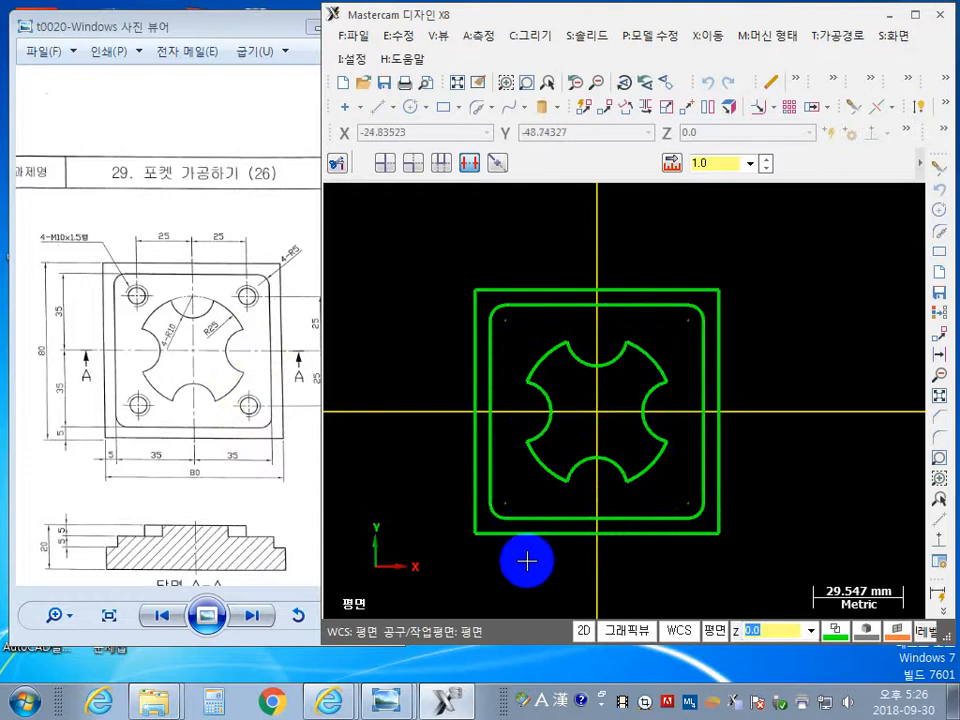
pyautogui.press('Escape')
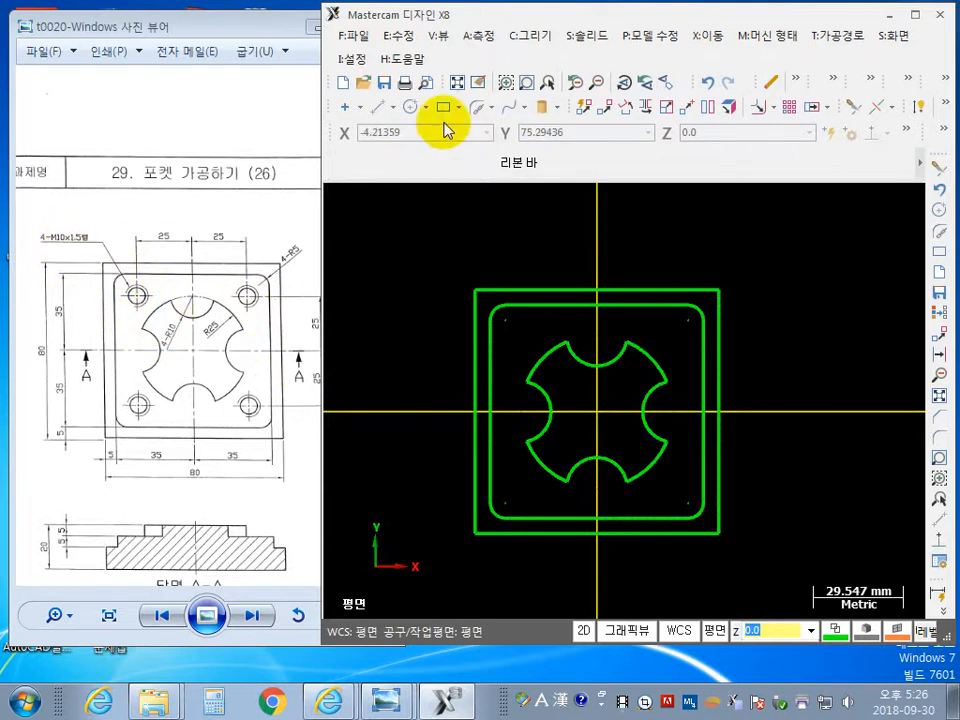
# Draw a 10 mm diameter circle centred at X25, Y25 for the first tapped hole.
pyautogui.click(410, 107)
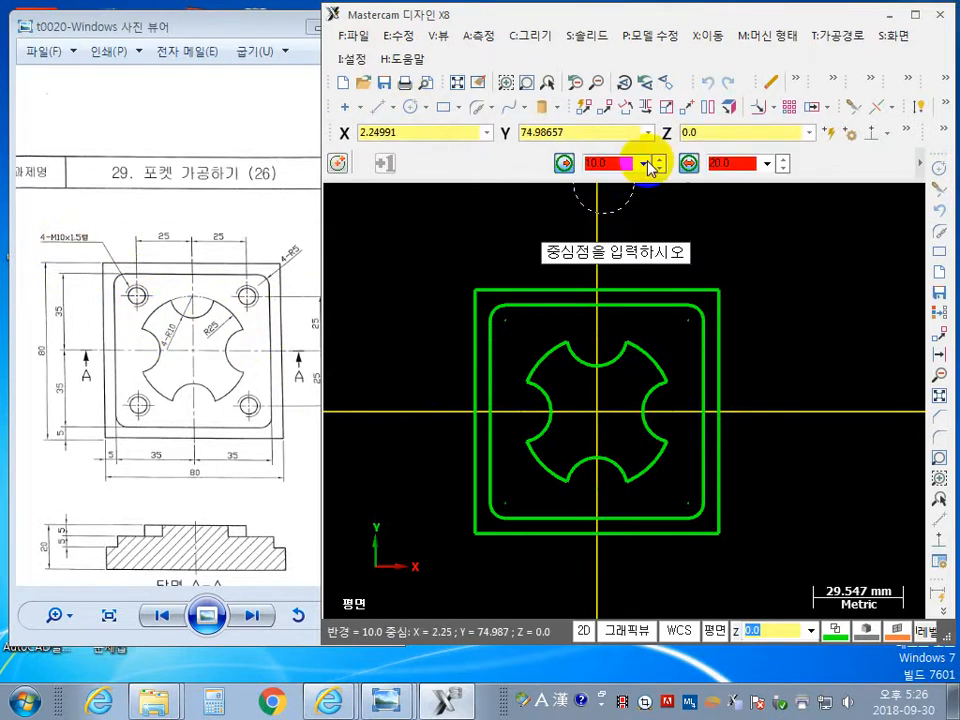
pyautogui.doubleClick(733, 163)
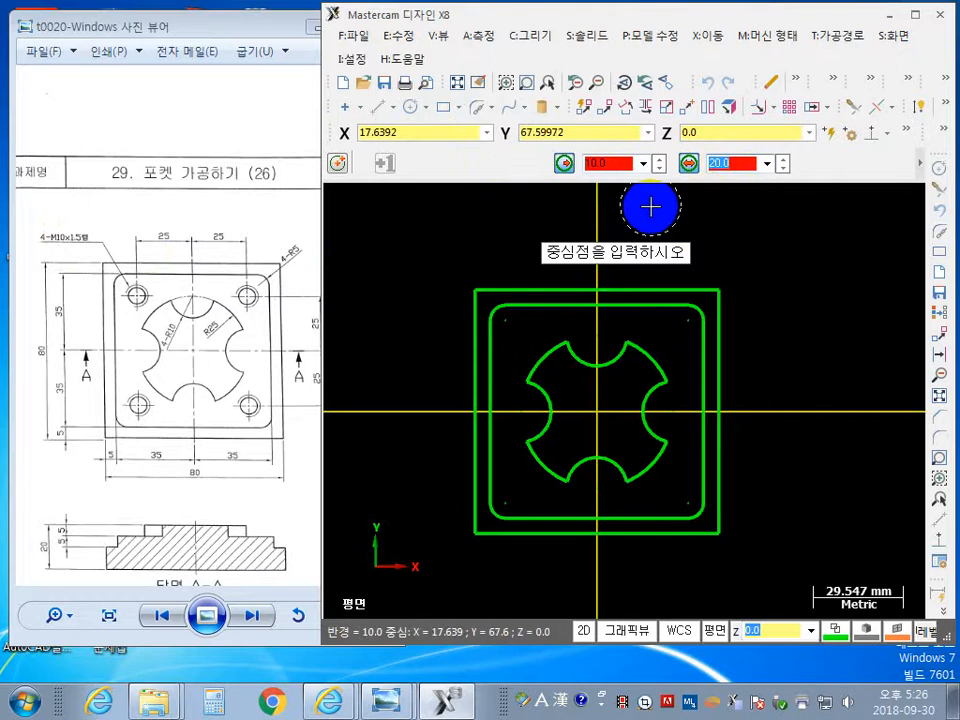
pyautogui.press('Return')
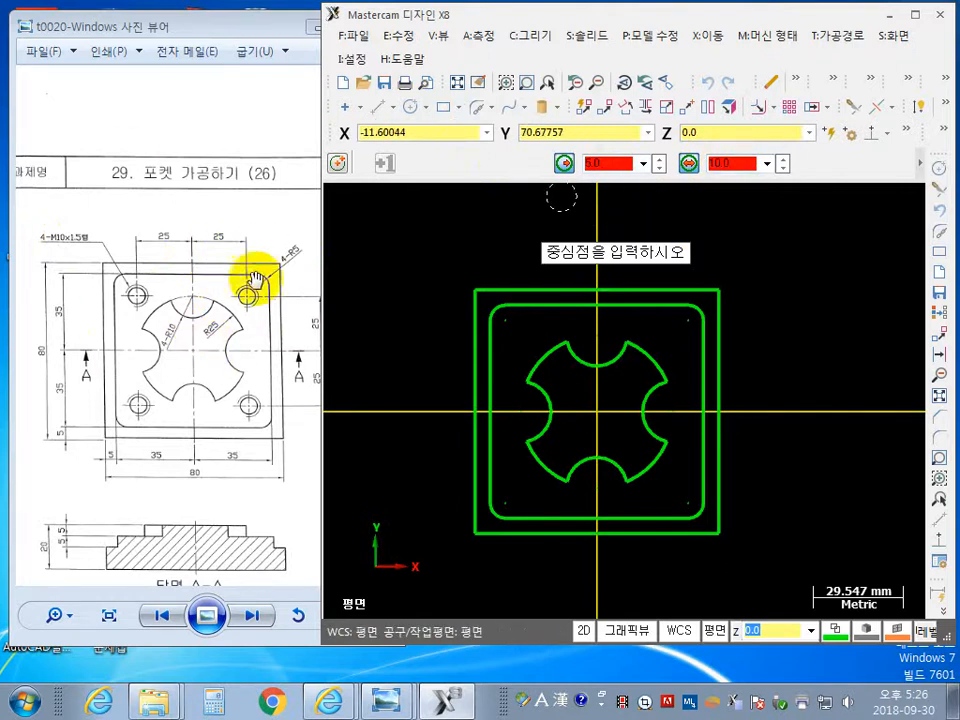
pyautogui.click(828, 134)
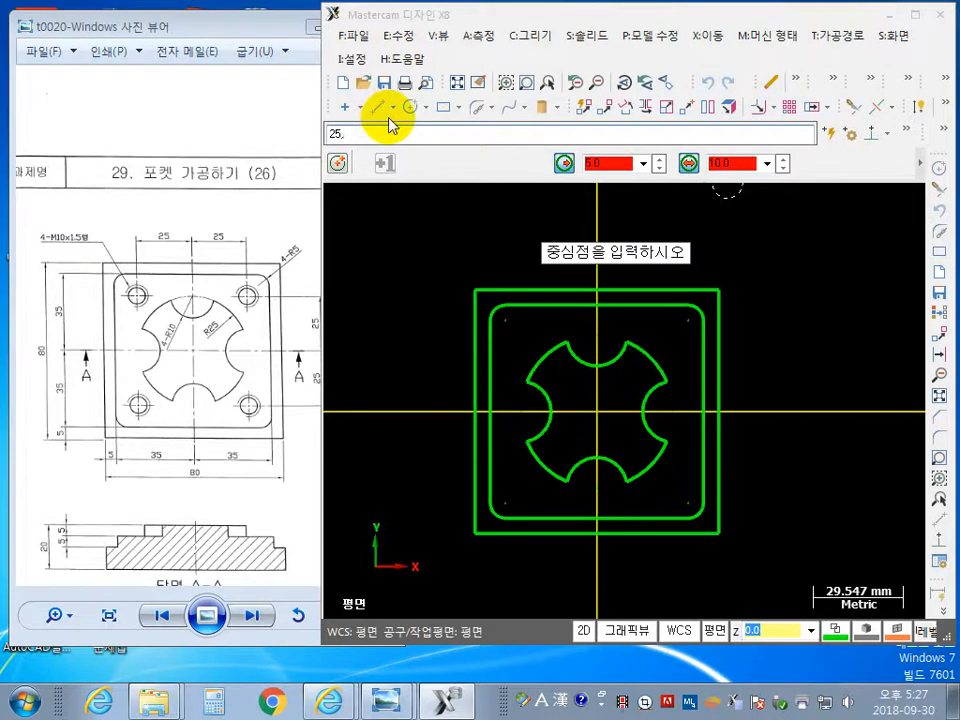
pyautogui.press('Return')
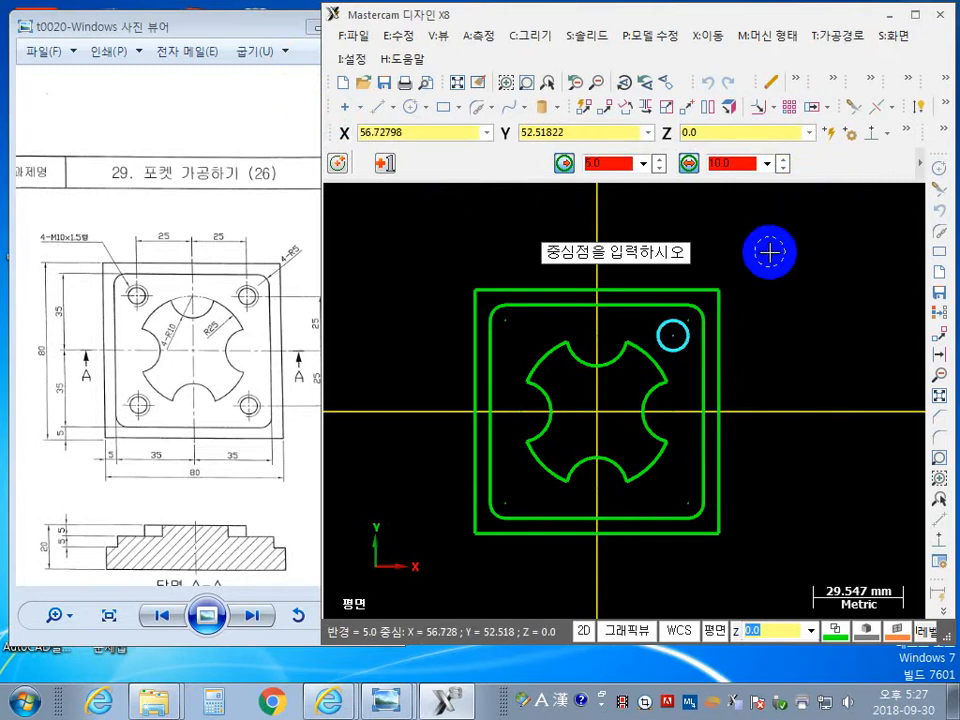
# Place three more 10 mm diameter hole circles centred at (-25, 25), (-25, -25) and (25, -25).
pyautogui.write('-25')
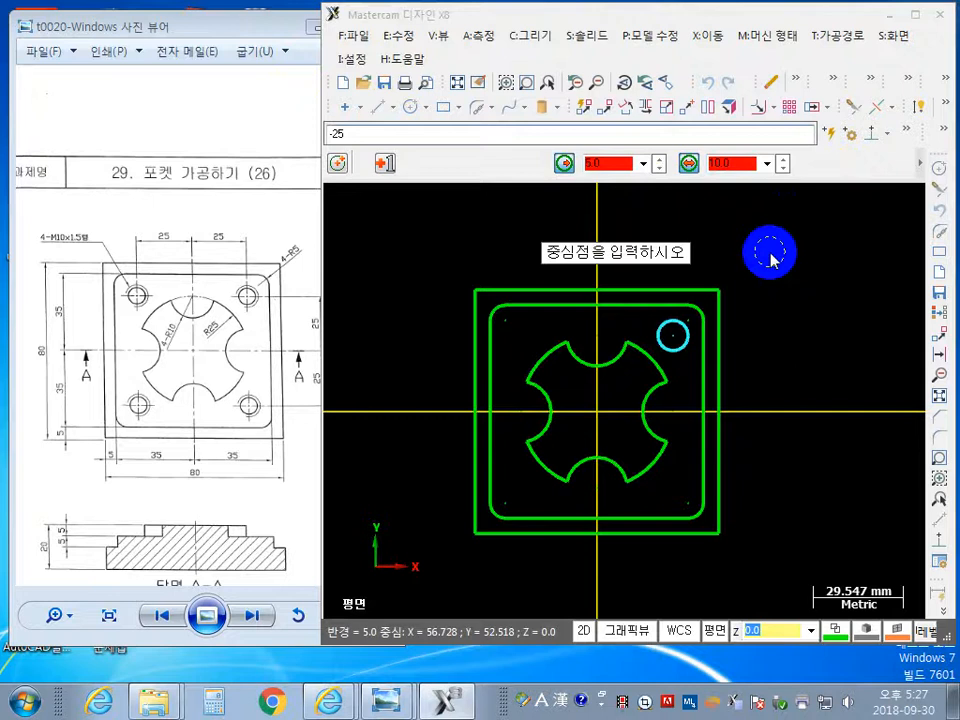
pyautogui.press('Return')
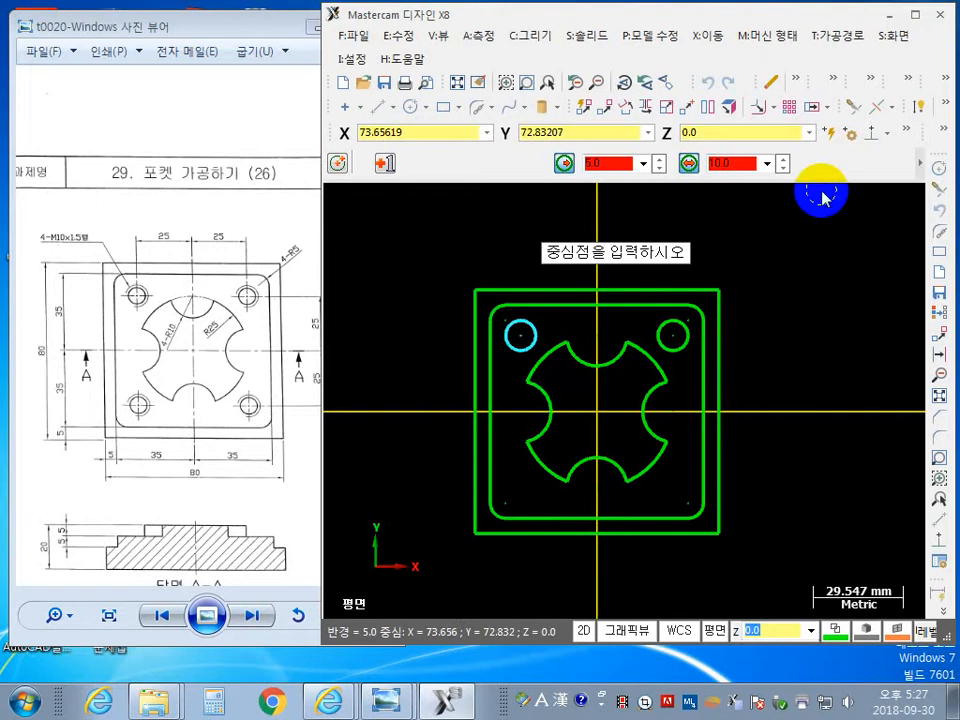
pyautogui.write('Y-2')
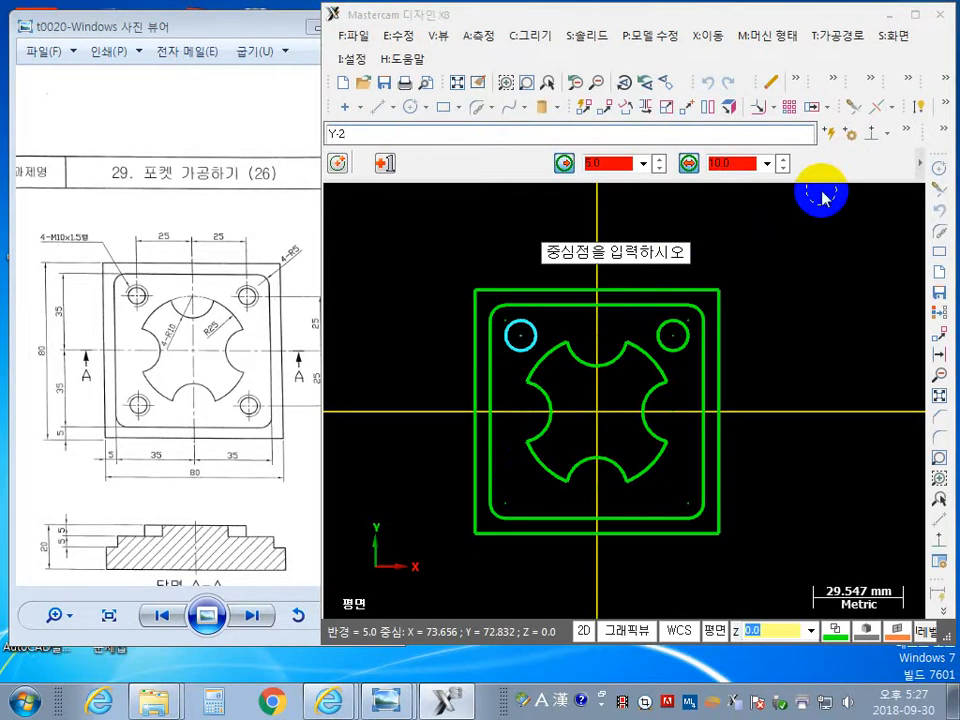
pyautogui.write('5')
pyautogui.press('Return')
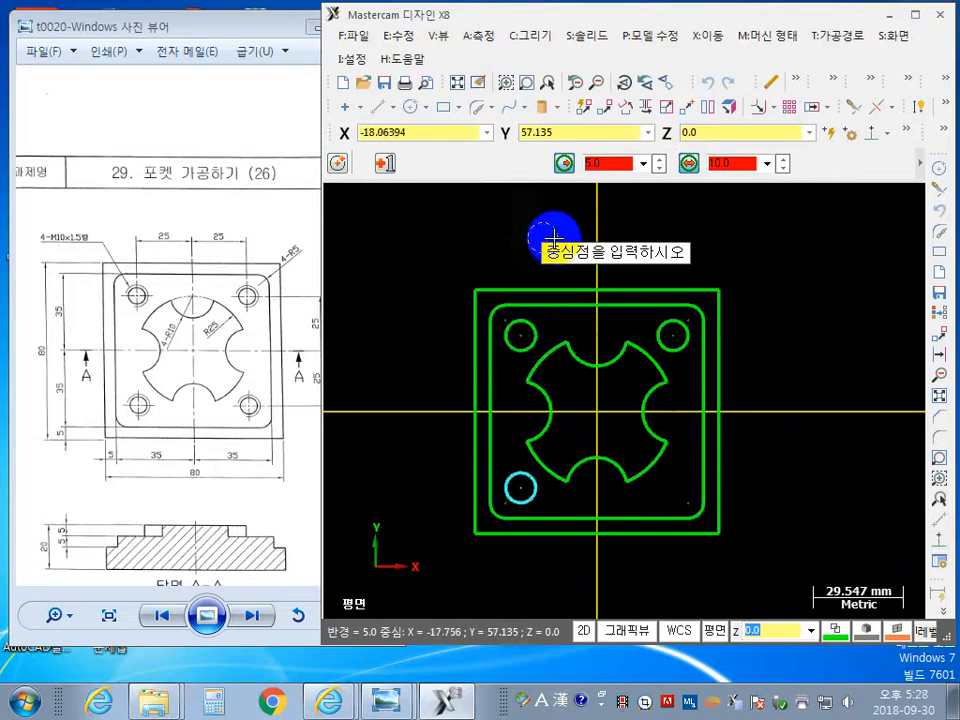
pyautogui.write('2')
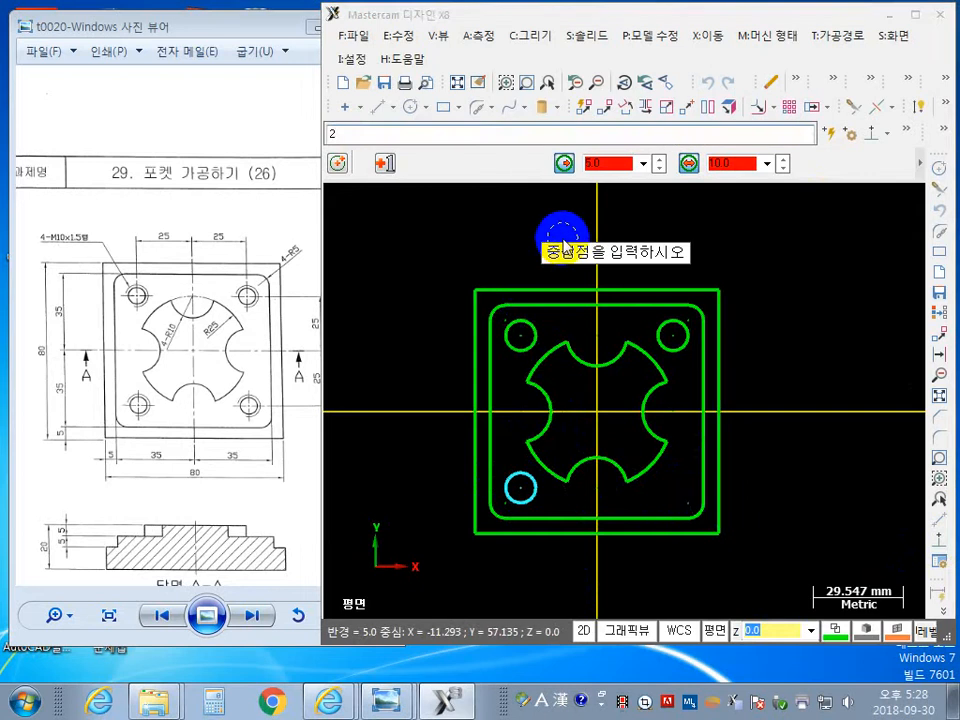
pyautogui.write('5')
pyautogui.press('Return')
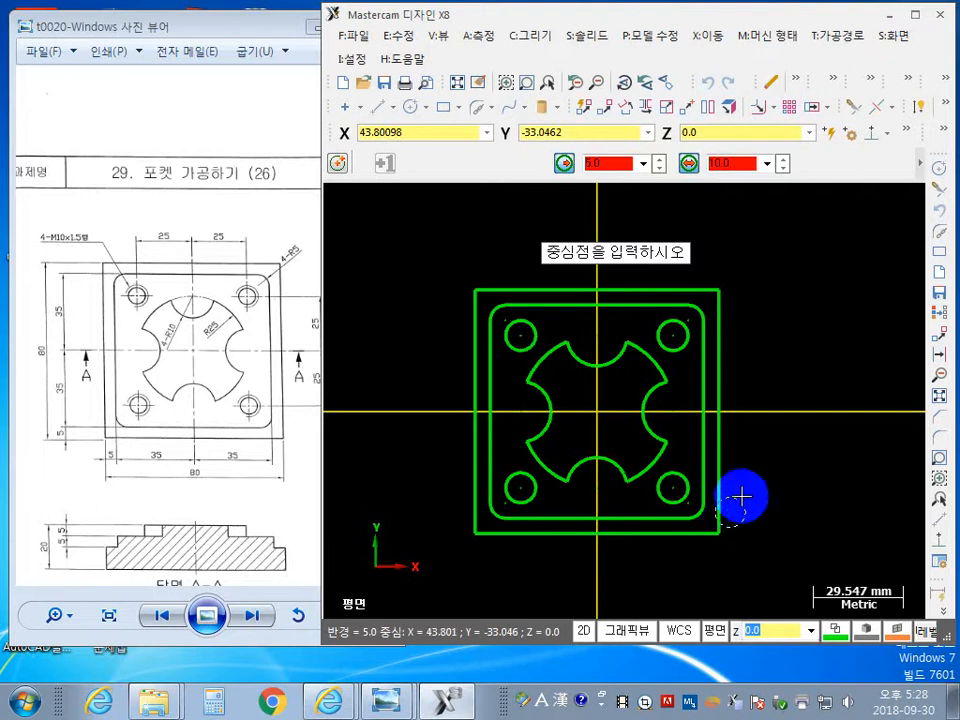
# Select the entire exercise geometry, including both squares, the notched profile and the four holes, and delete it.
pyautogui.press('Escape')
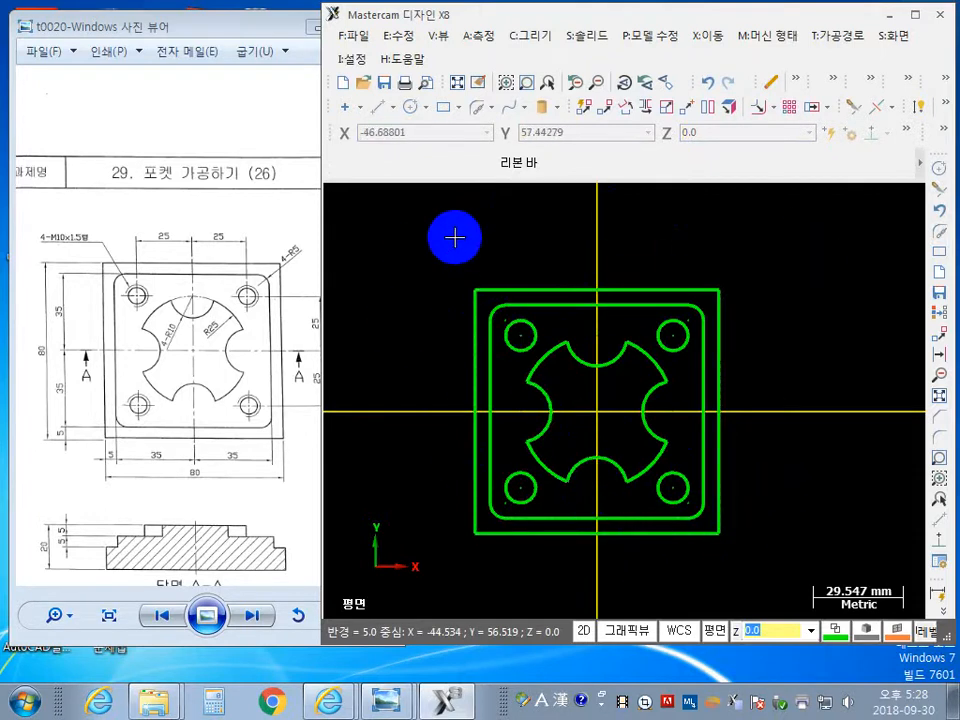
pyautogui.moveTo(418, 220); pyautogui.dragTo(796, 575)
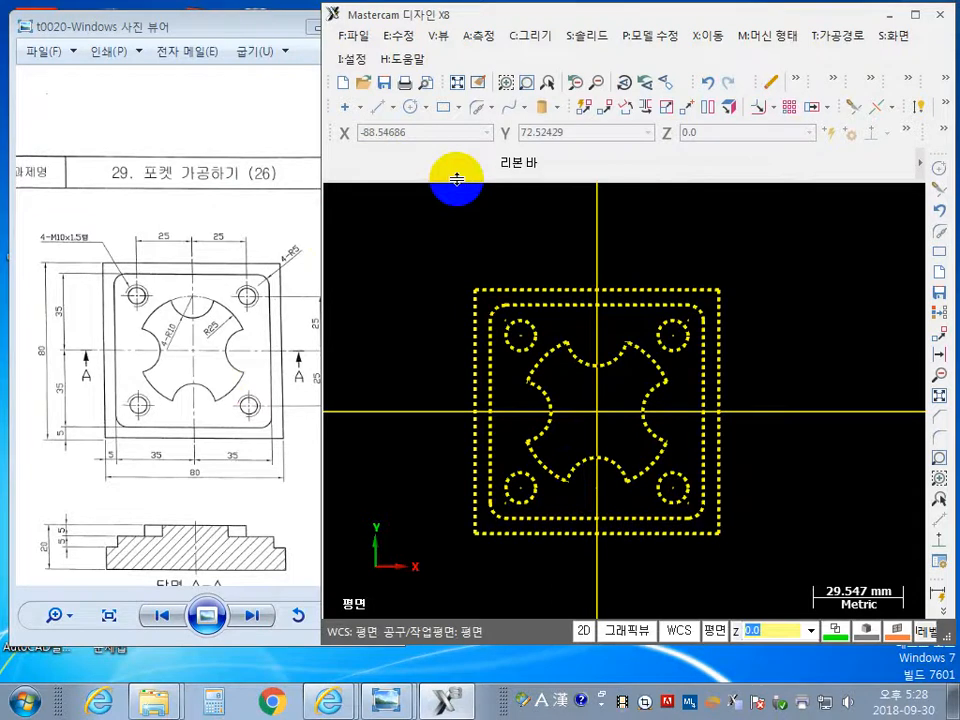
pyautogui.click(773, 87)
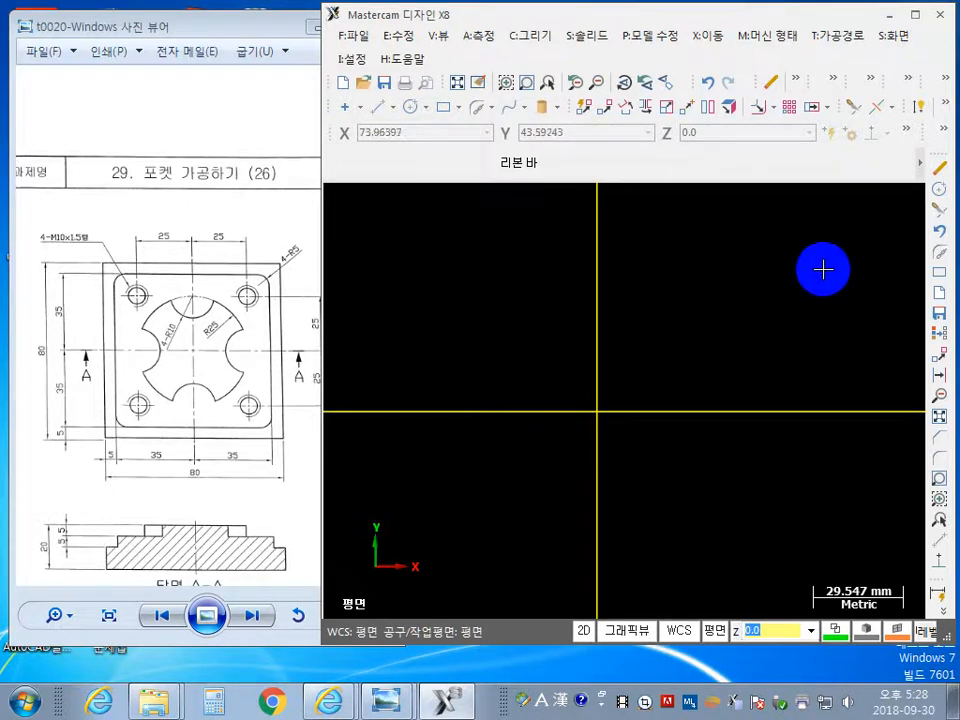
# Open the rectangular shape options (사각형태 그리기) for drawing a rectangle from a base point.
pyautogui.click(522, 38)
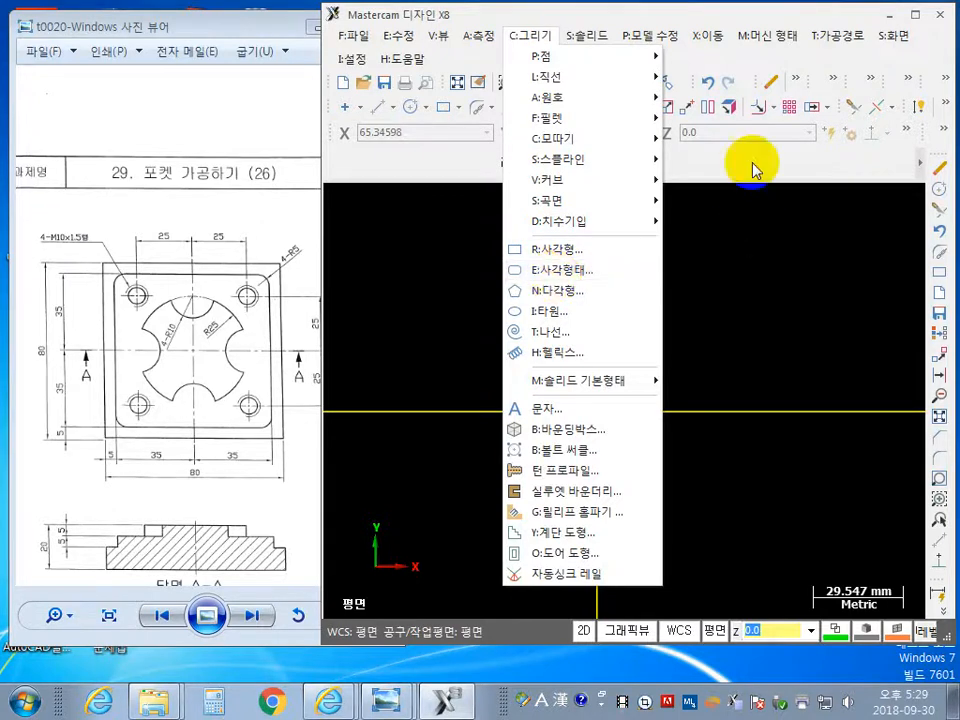
pyautogui.click(700, 181)
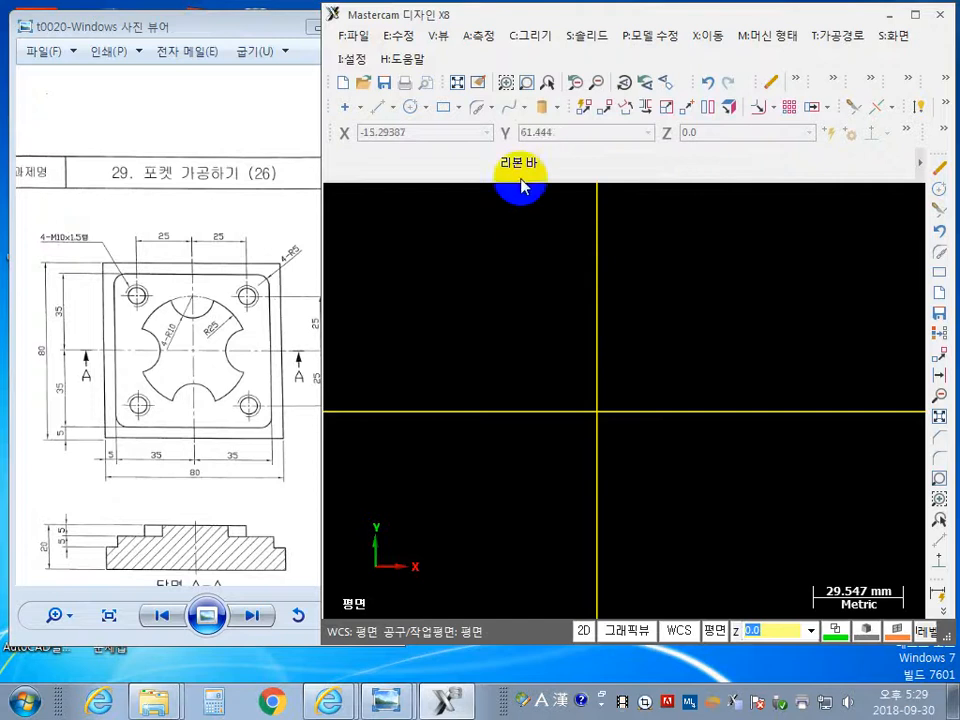
pyautogui.click(461, 110)
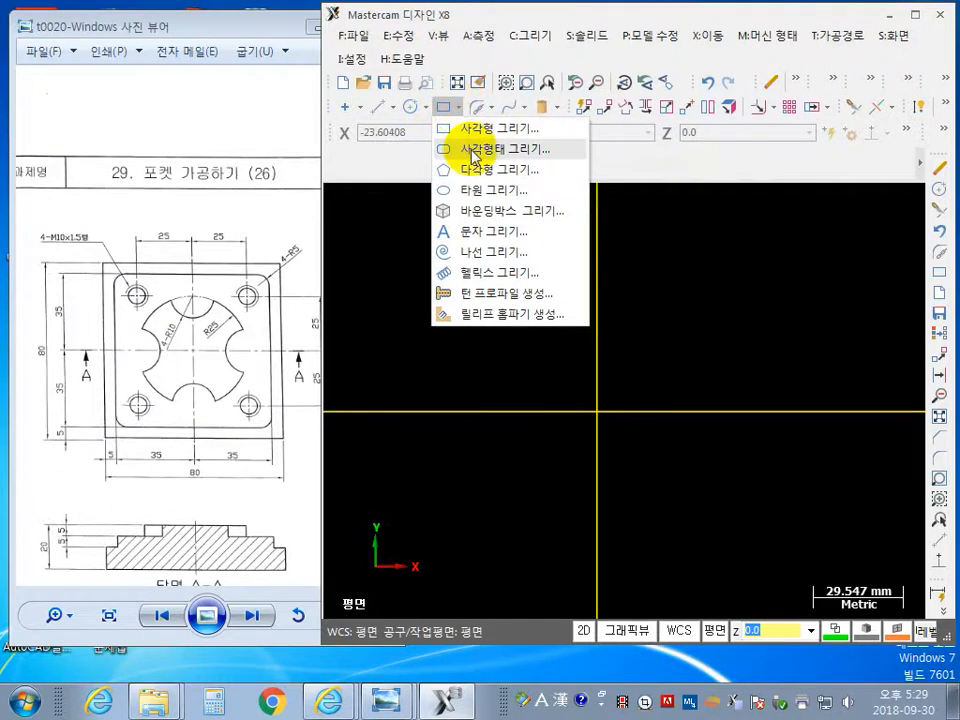
pyautogui.click(474, 152)
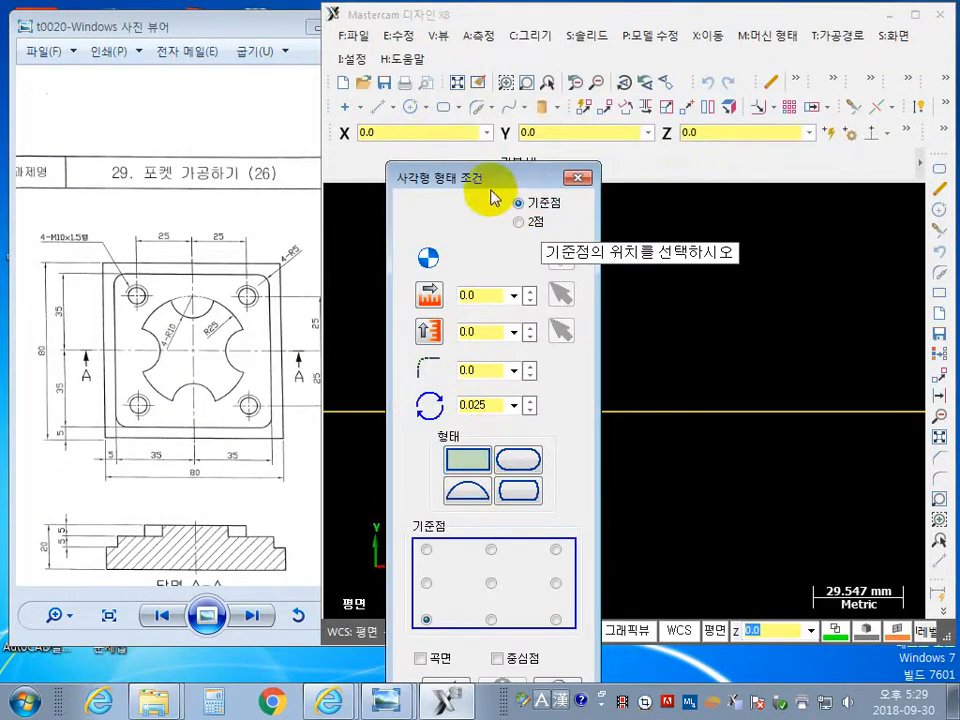
pyautogui.moveTo(488, 186); pyautogui.dragTo(365, 101)
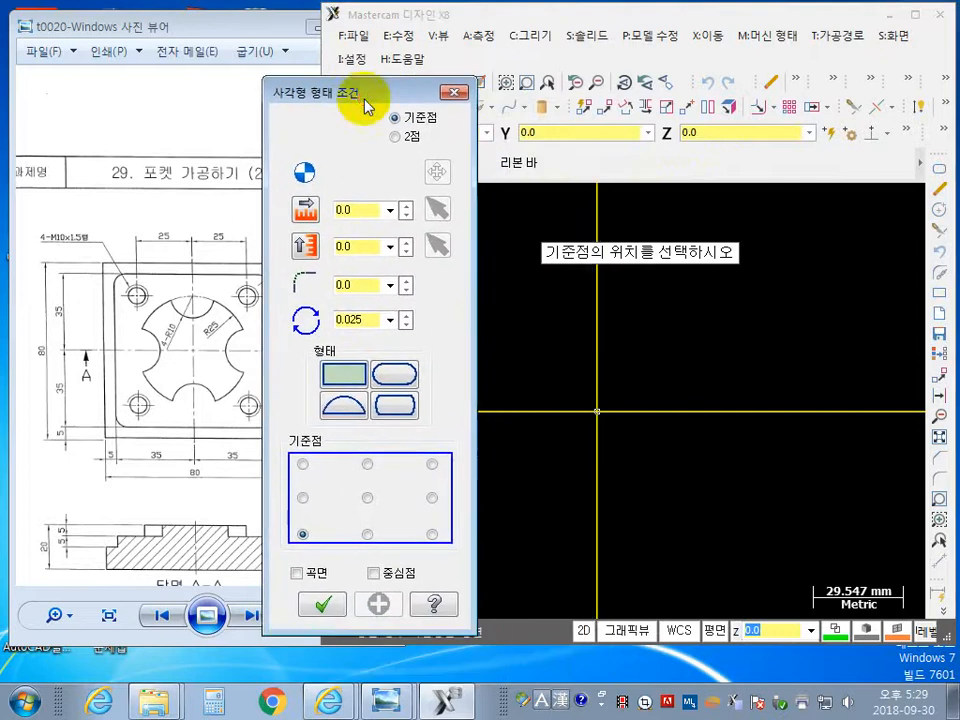
# Try the obround and single-D shape types and return to the plain rectangle.
pyautogui.click(392, 375)
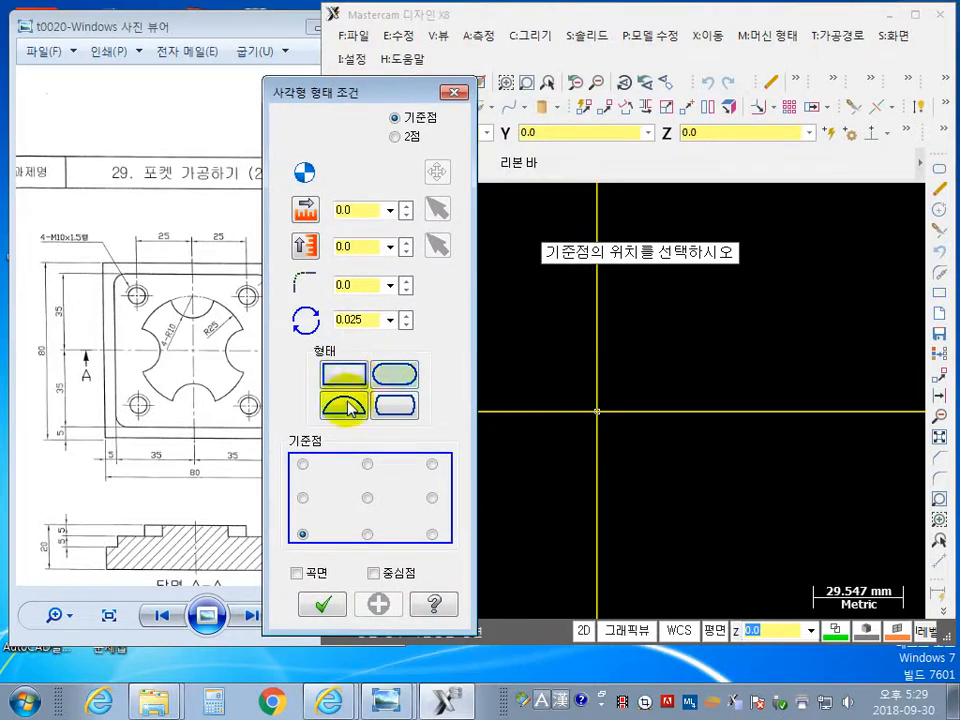
pyautogui.click(349, 405)
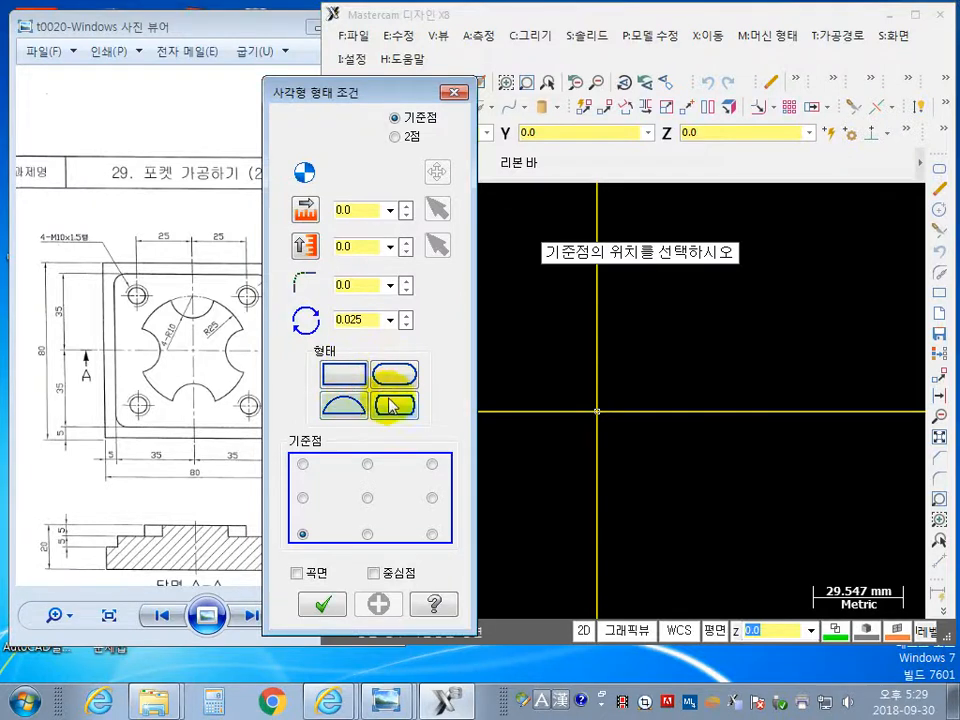
pyautogui.click(340, 372)
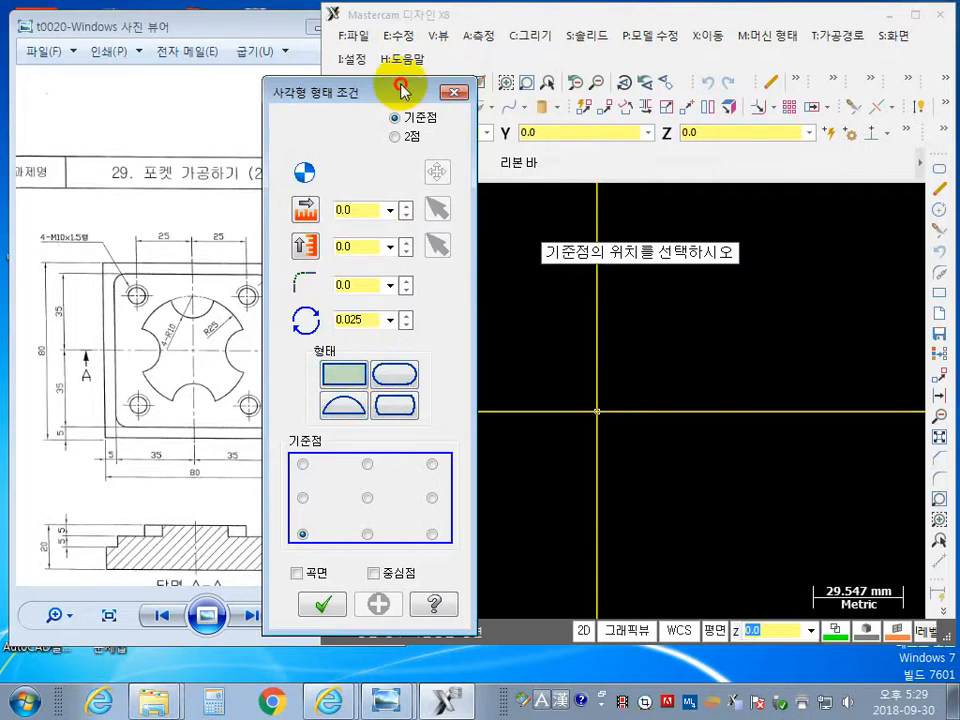
pyautogui.moveTo(400, 92); pyautogui.dragTo(527, 150)
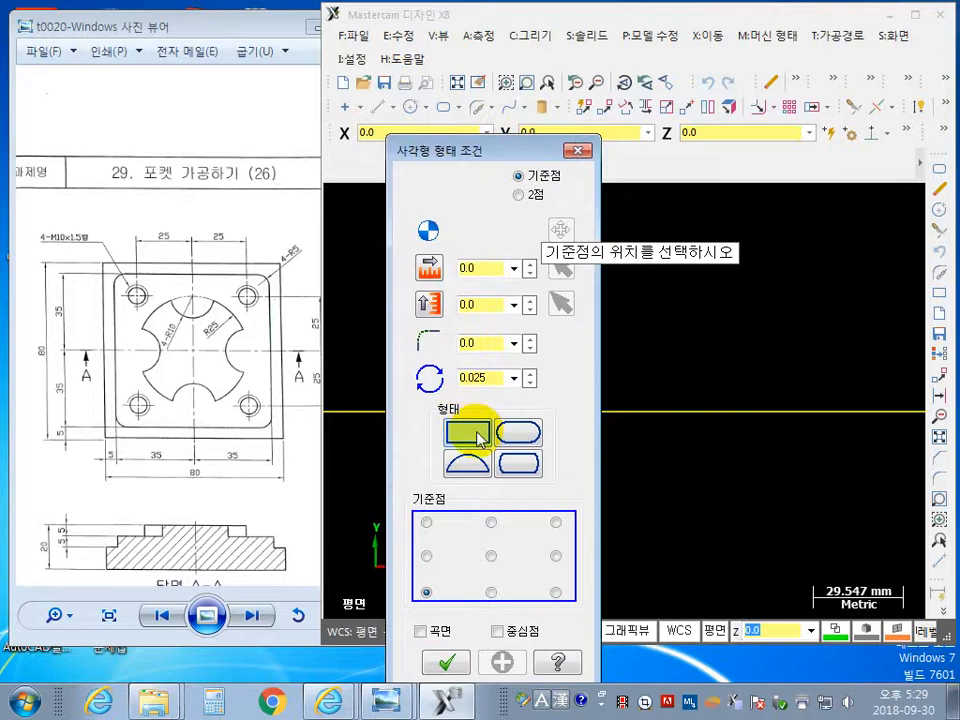
pyautogui.moveTo(476, 148); pyautogui.dragTo(381, 198)
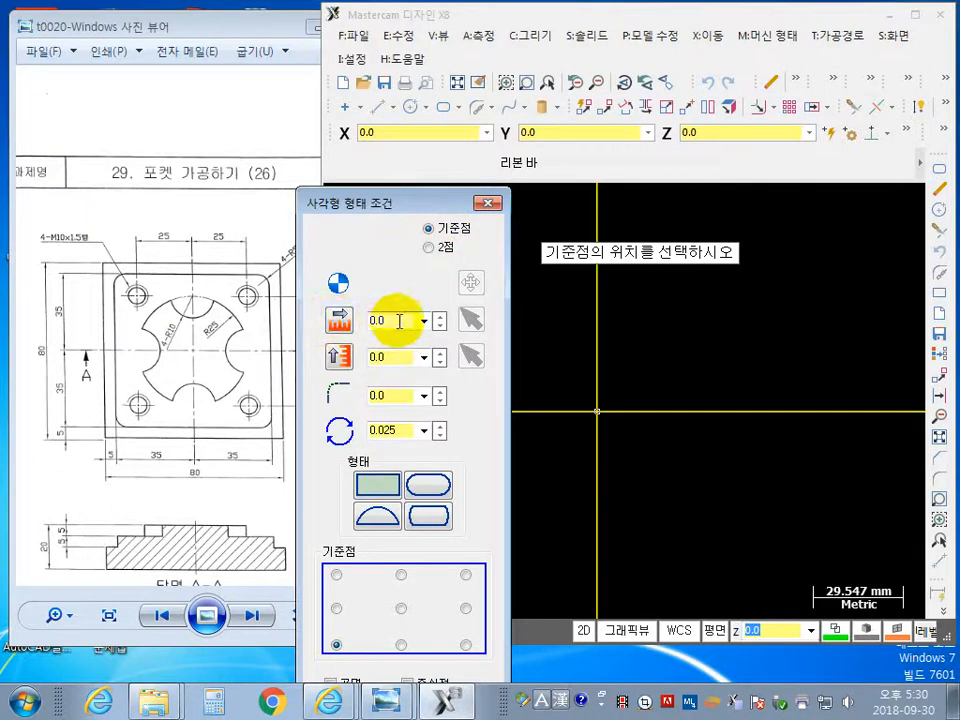
# Set the rectangle's width and height to 80 mm each, with its centre as the base point.
pyautogui.moveTo(398, 321); pyautogui.dragTo(315, 324)
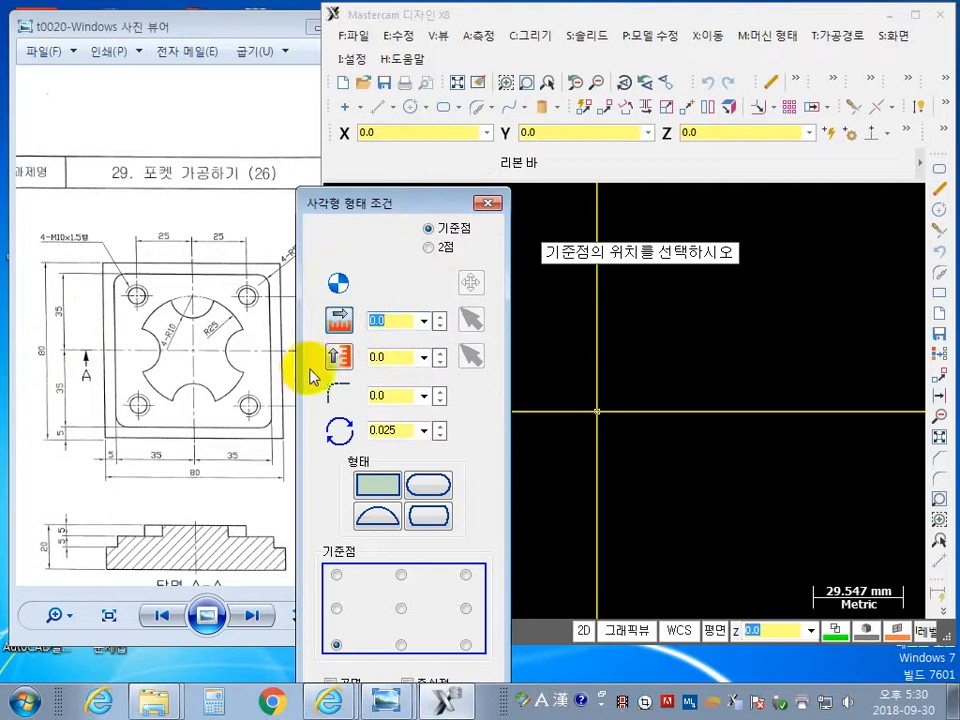
pyautogui.write('80')
pyautogui.press('Tab')
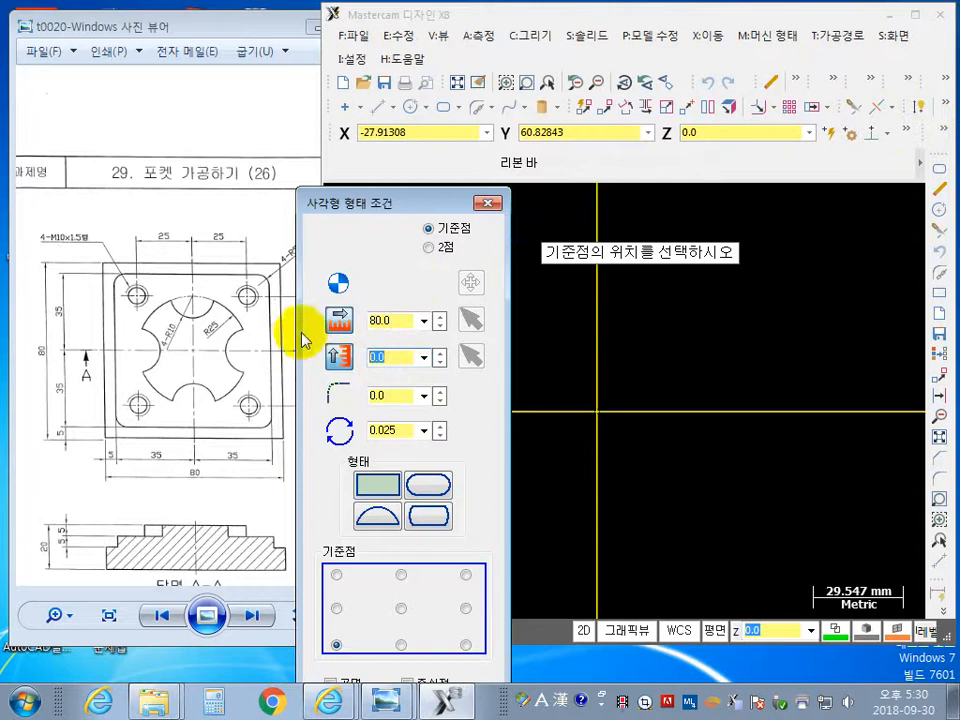
pyautogui.write('80')
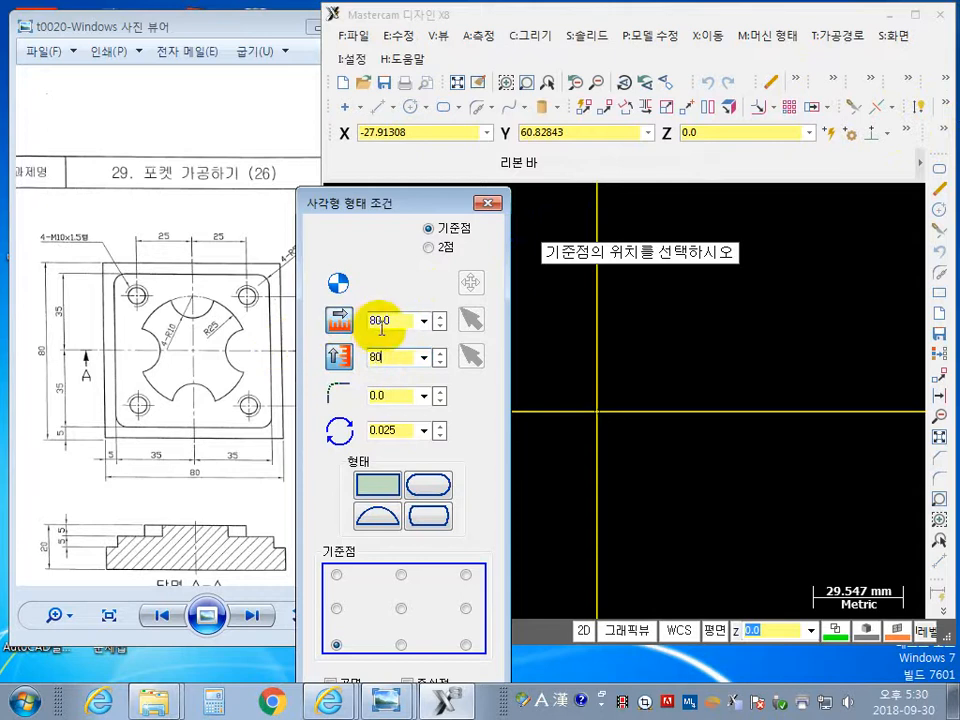
pyautogui.press('Return')
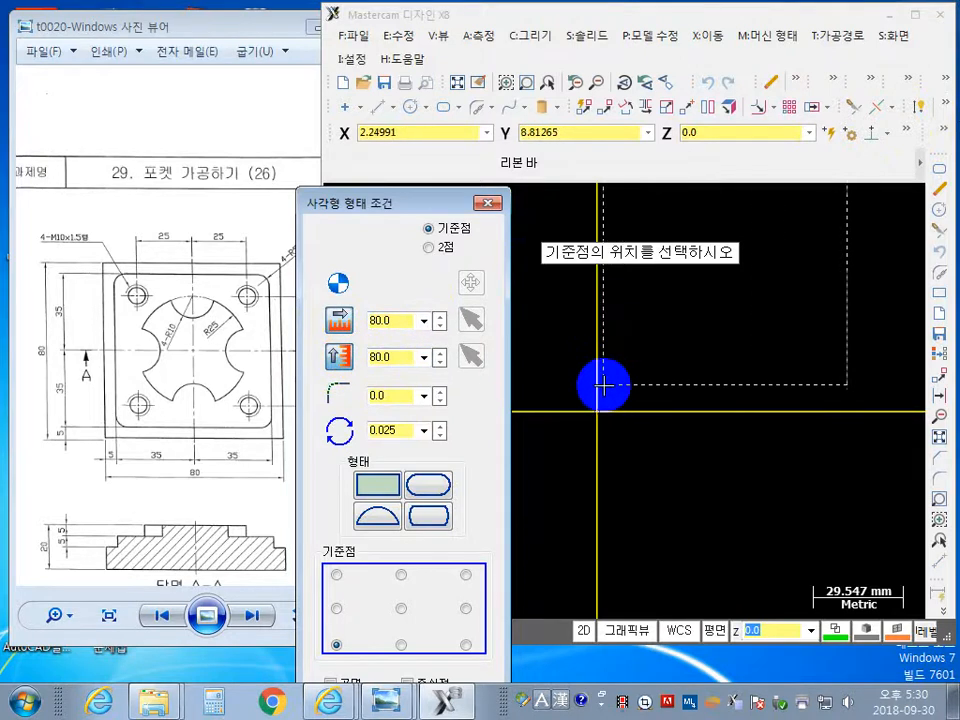
pyautogui.moveTo(403, 206); pyautogui.dragTo(329, 151)
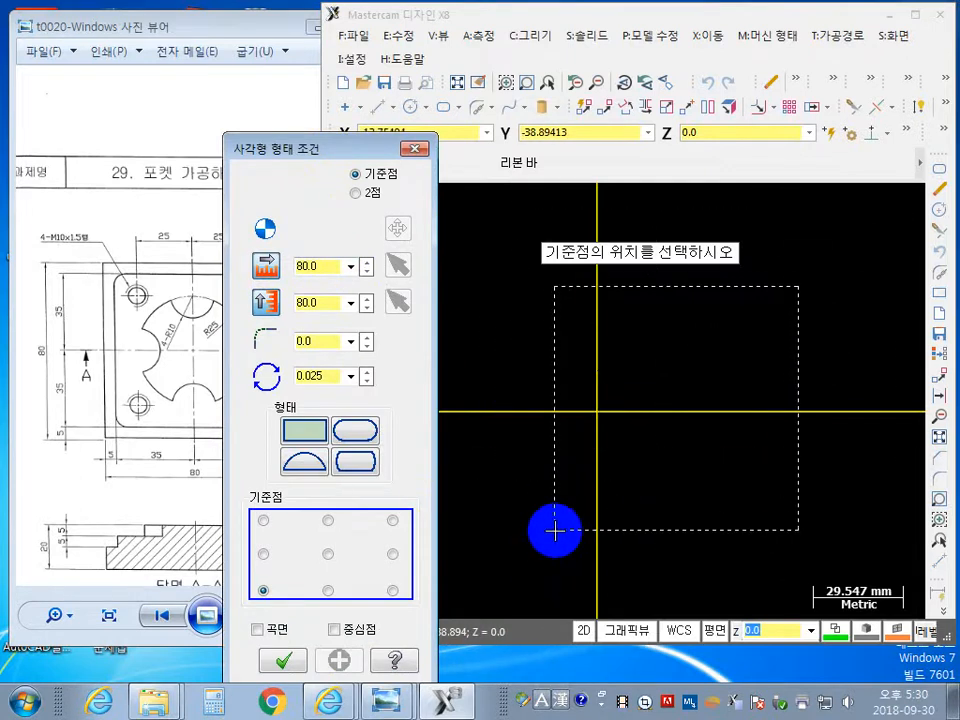
pyautogui.click(329, 554)
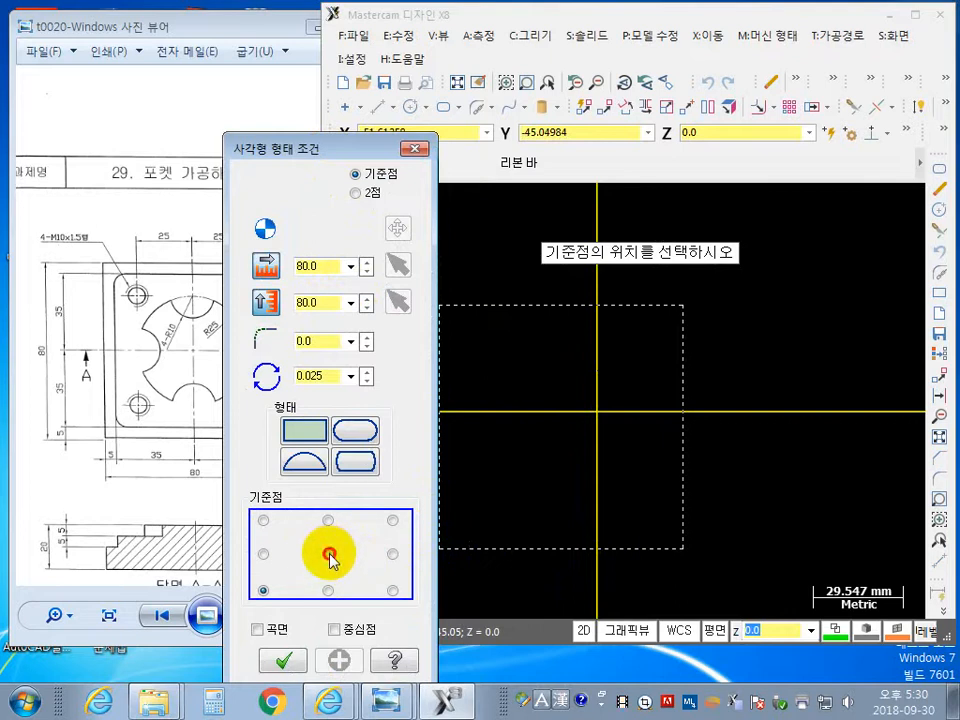
# Try the corner and edge-midpoint base points for the 80 mm square.
pyautogui.click(393, 520)
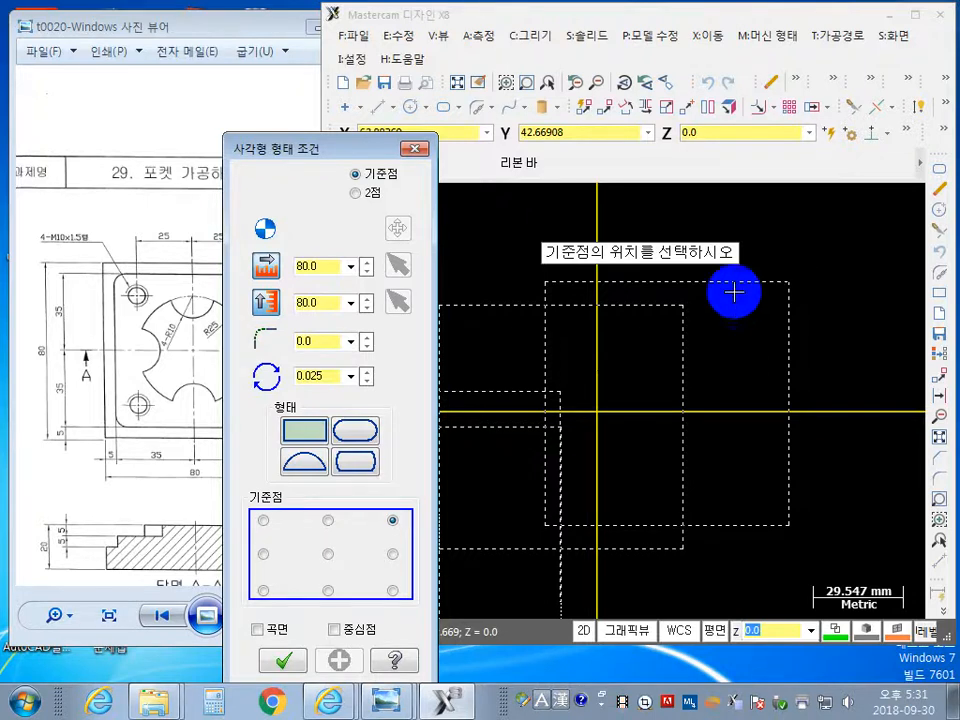
pyautogui.click(262, 521)
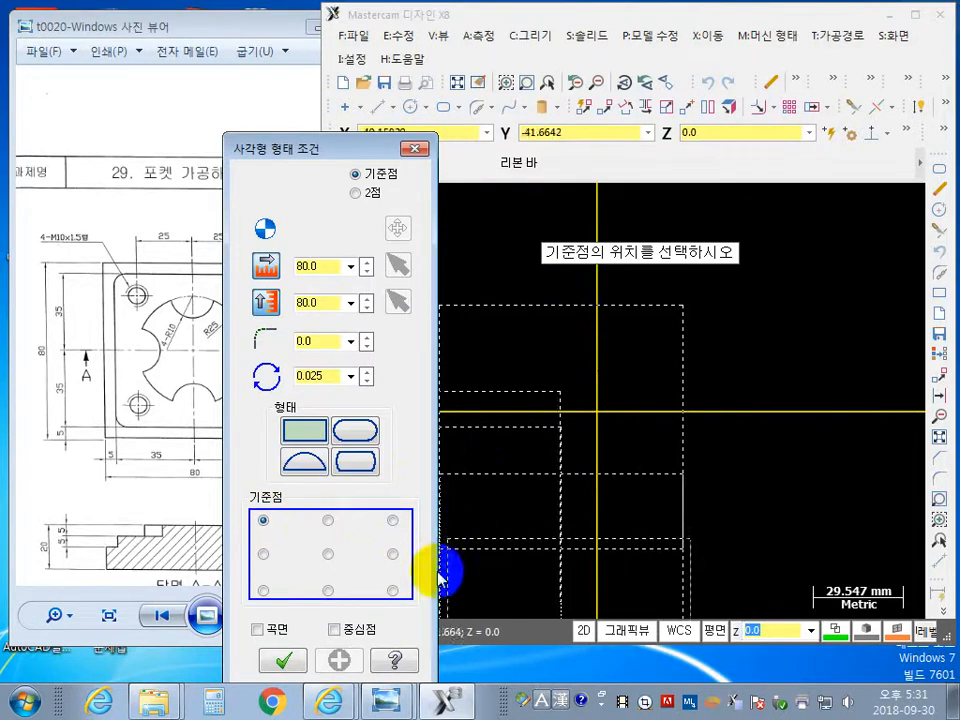
pyautogui.click(394, 592)
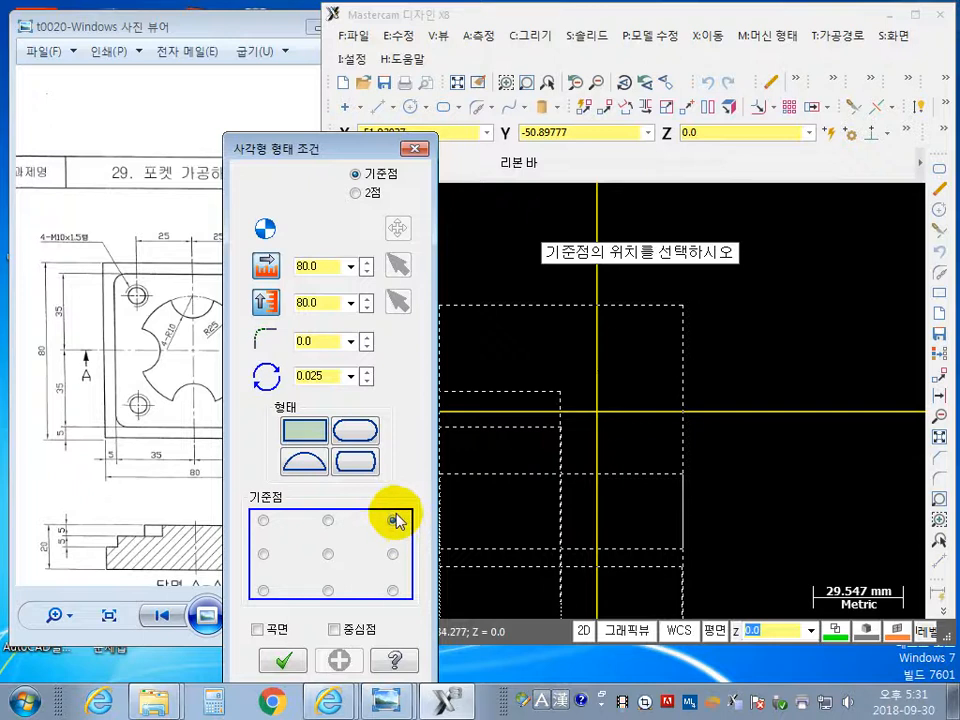
pyautogui.click(263, 588)
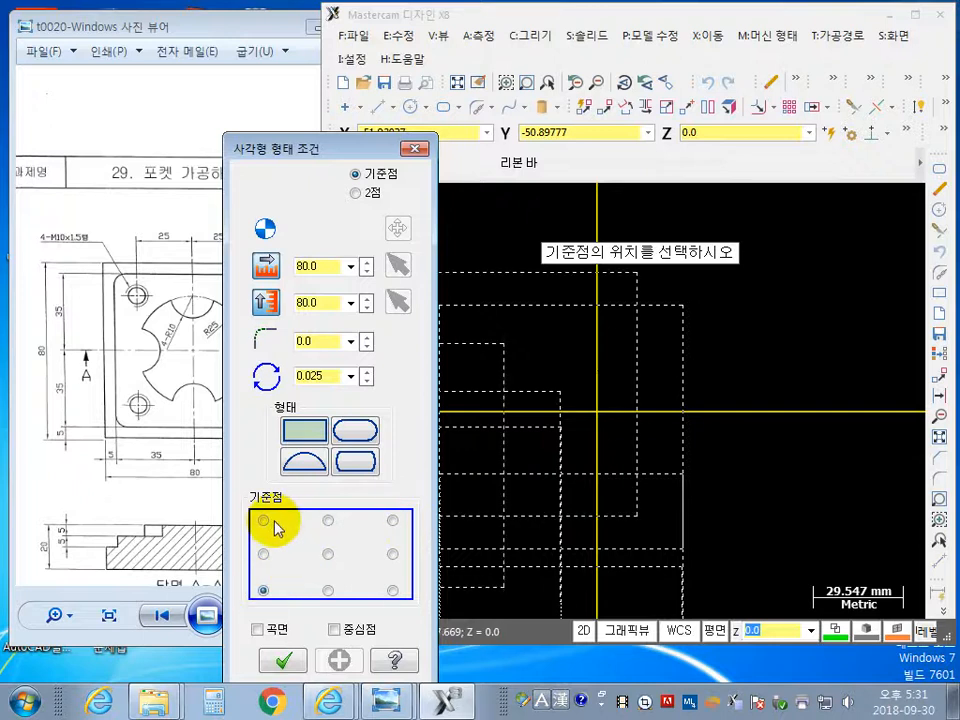
pyautogui.click(265, 521)
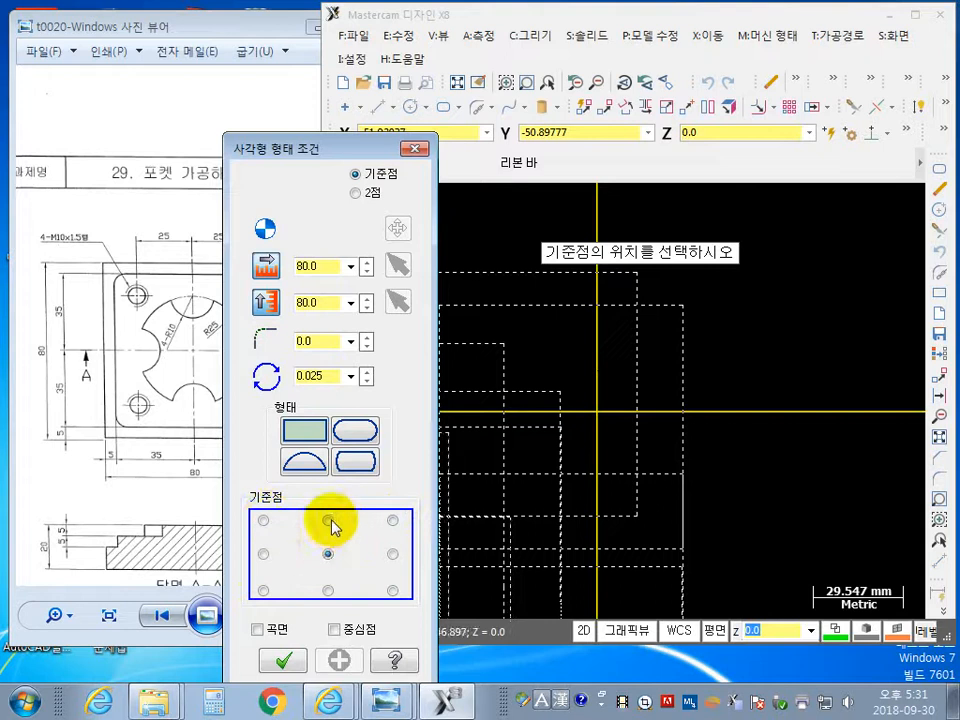
pyautogui.click(328, 590)
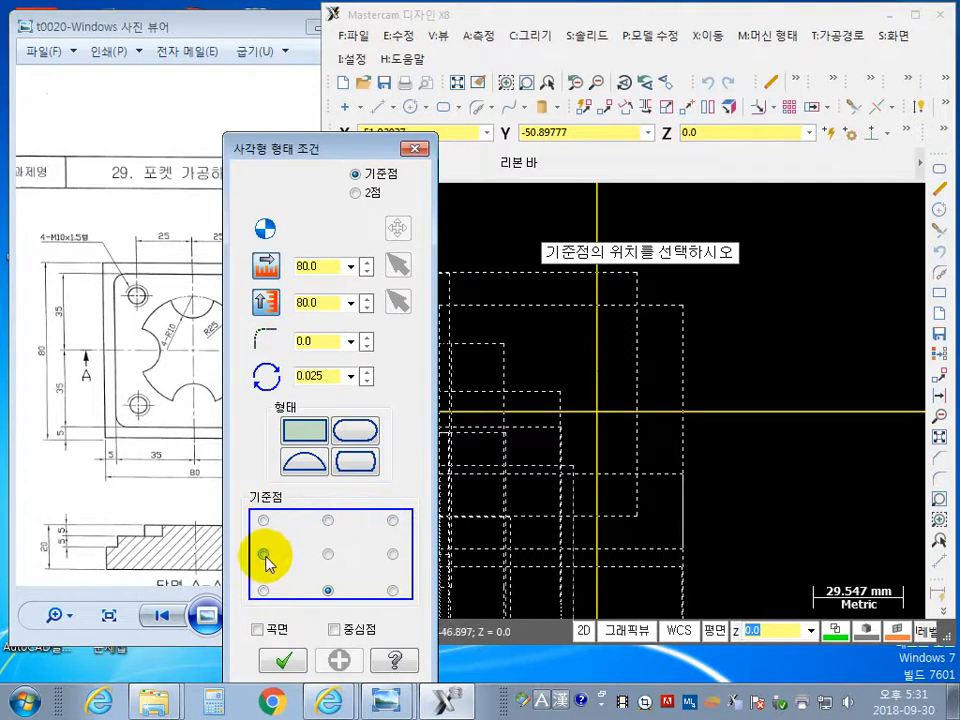
pyautogui.click(392, 553)
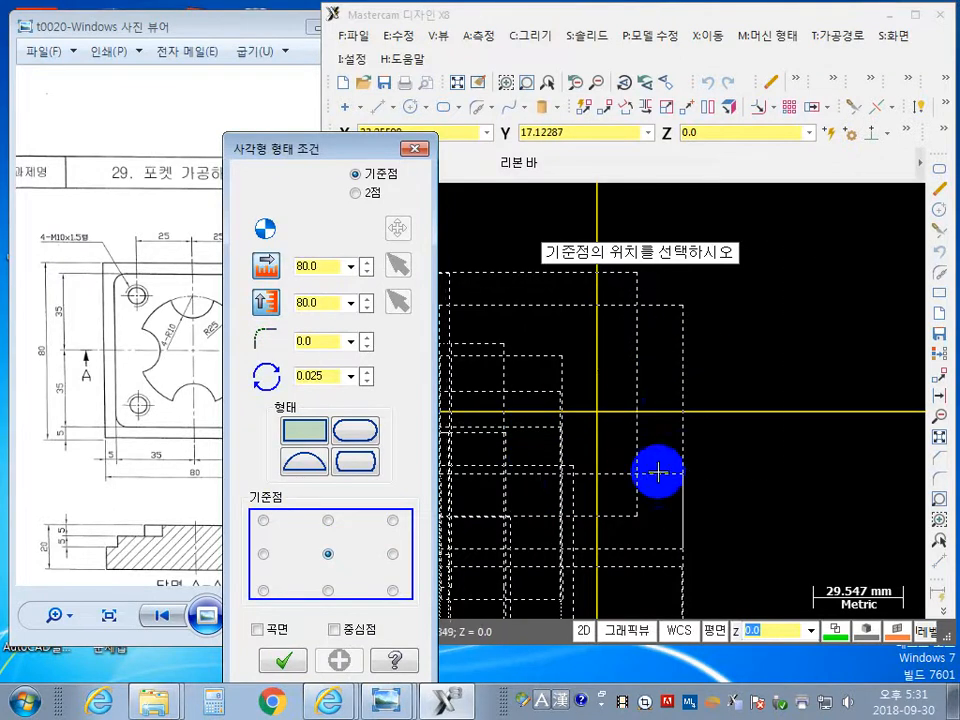
# Place the 80 × 80 mm square centred on the origin and apply it, keeping the rectangular shape options open.
pyautogui.click(597, 410)
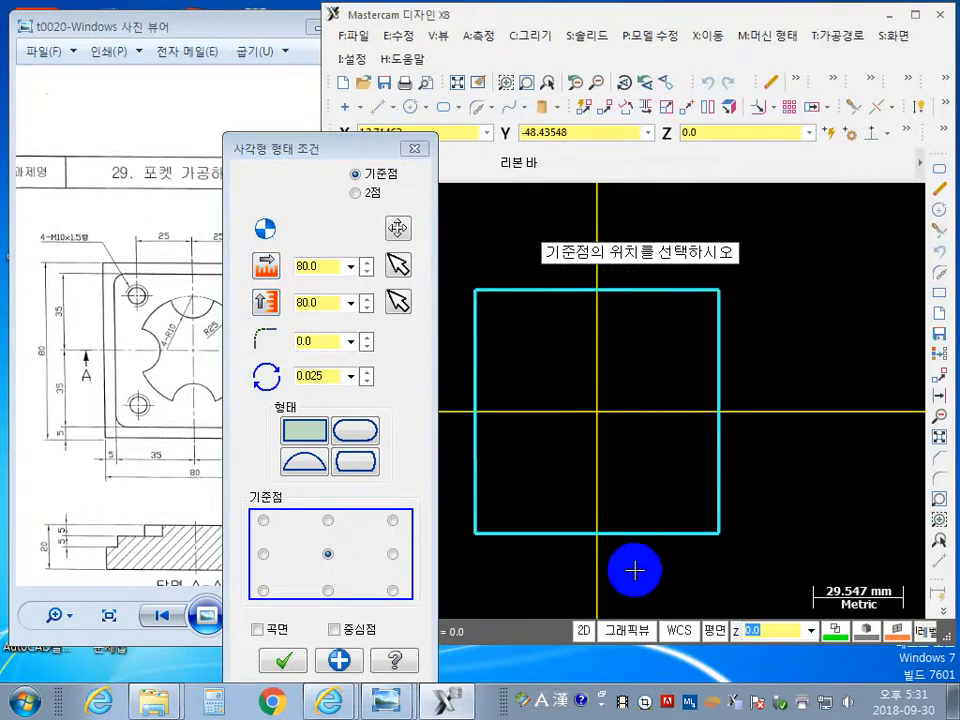
pyautogui.click(345, 662)
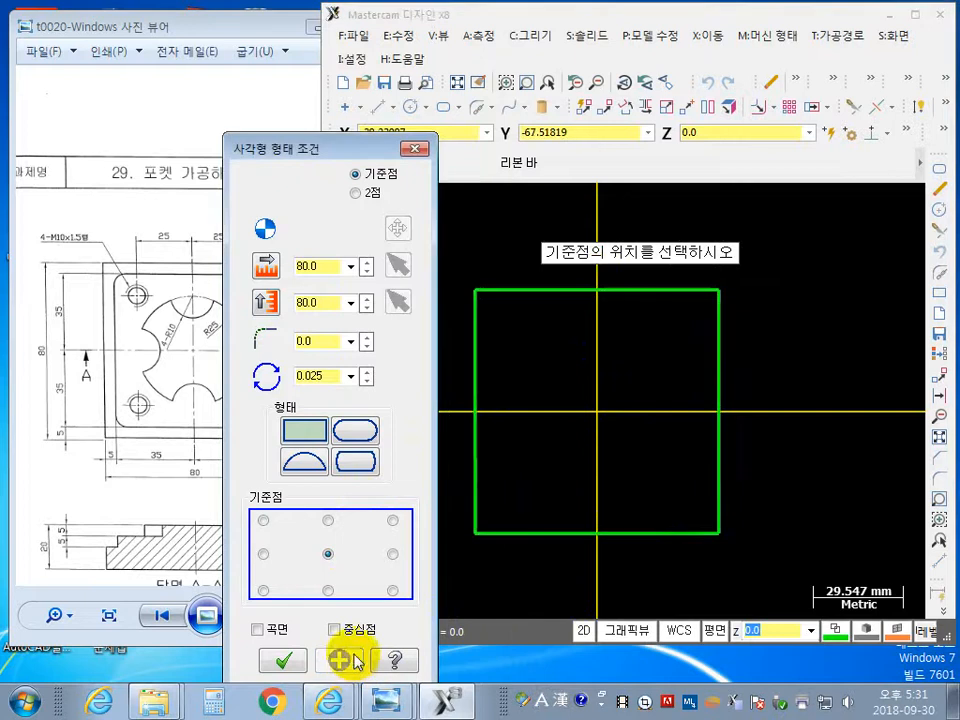
pyautogui.moveTo(665, 552); pyautogui.dragTo(755, 568, button='middle')
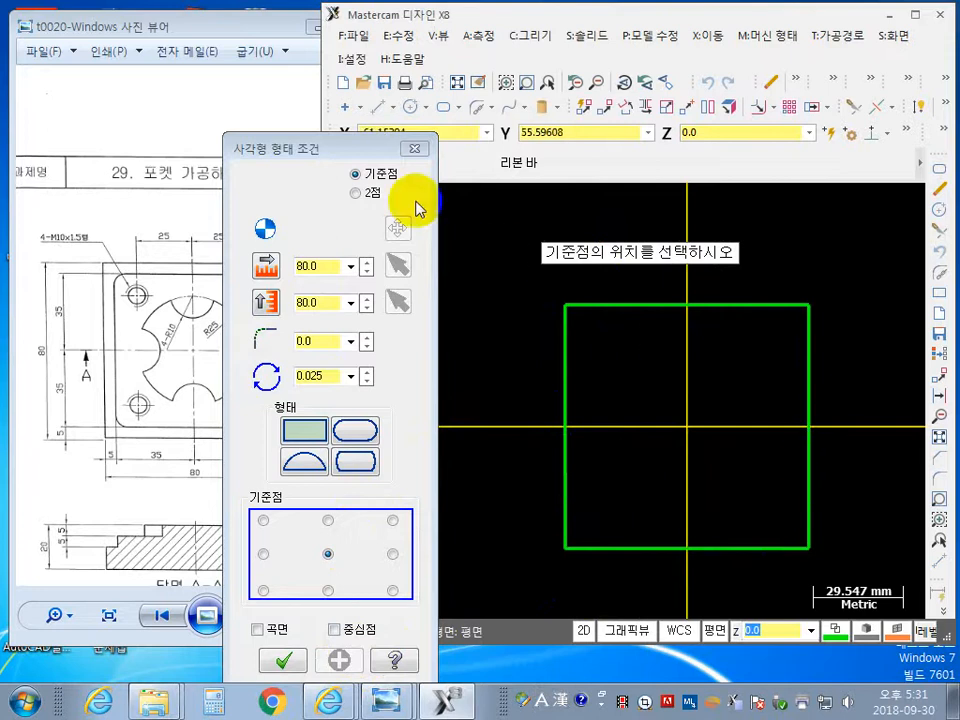
# Draw a 70 × 70 mm square with 5 mm corner radii, centred on the origin.
pyautogui.moveTo(362, 150); pyautogui.dragTo(430, 155)
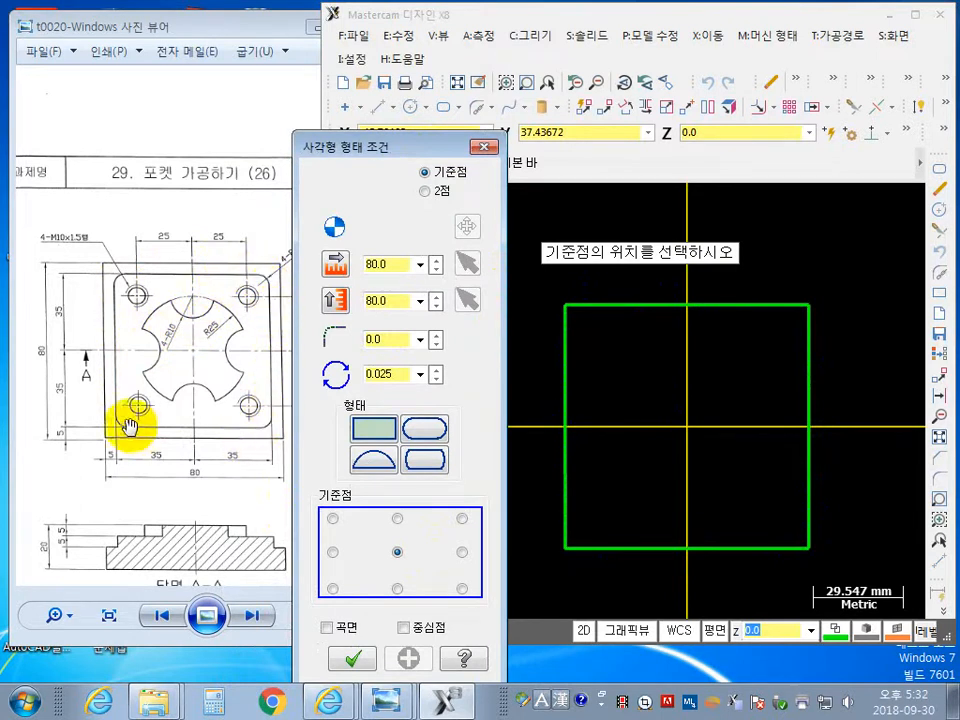
pyautogui.moveTo(375, 148); pyautogui.dragTo(413, 145)
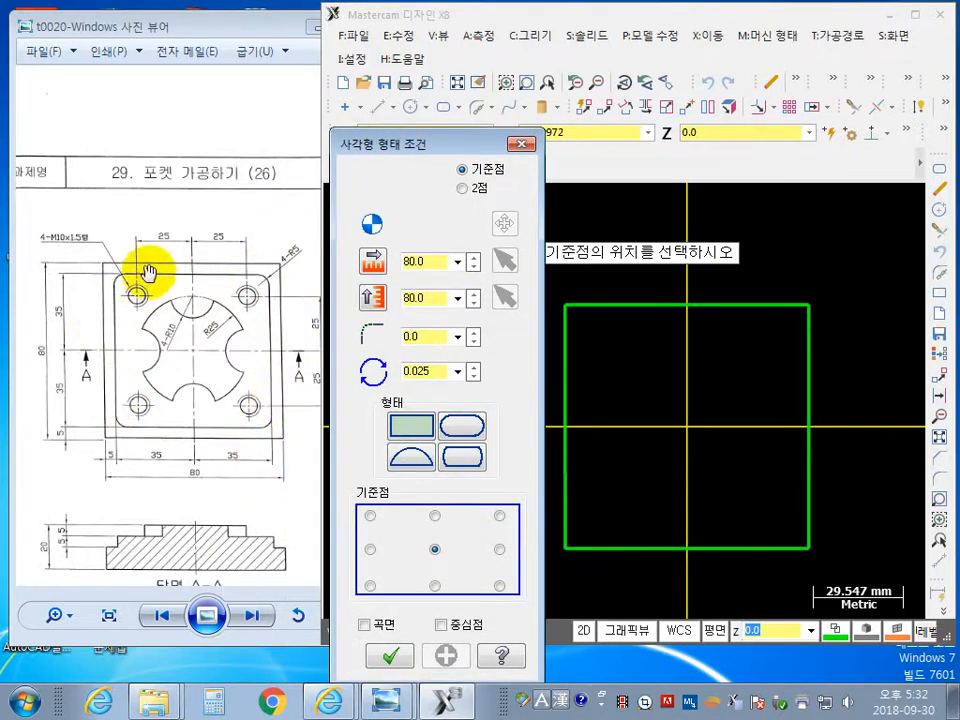
pyautogui.moveTo(428, 142)
pyautogui.mouseDown()
pyautogui.moveTo(366, 138)
pyautogui.moveTo(410, 118)
pyautogui.mouseUp()
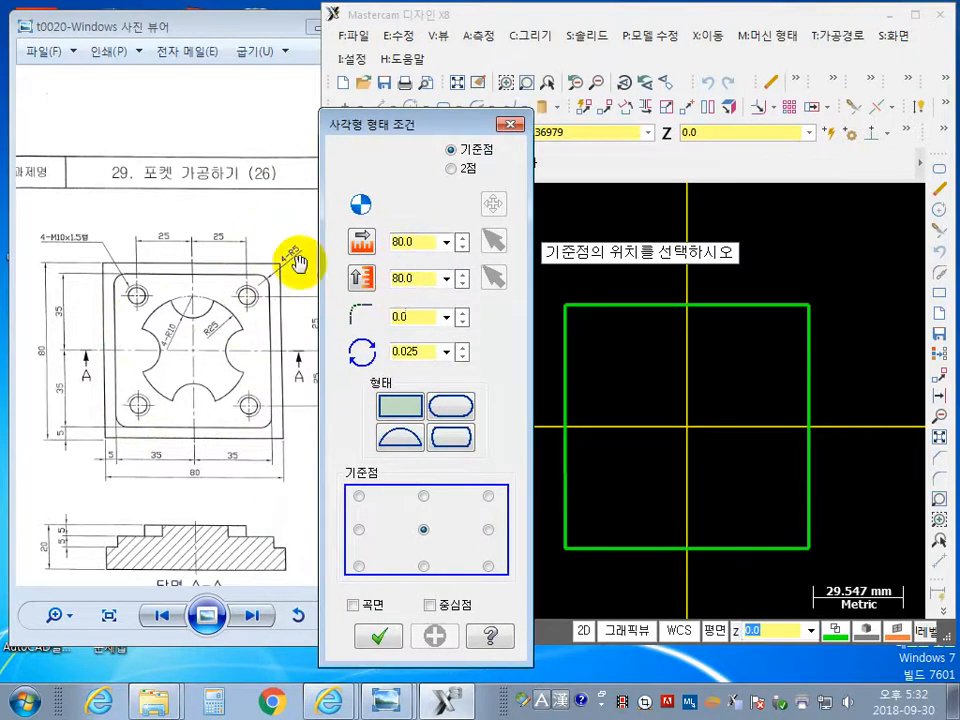
pyautogui.click(416, 240)
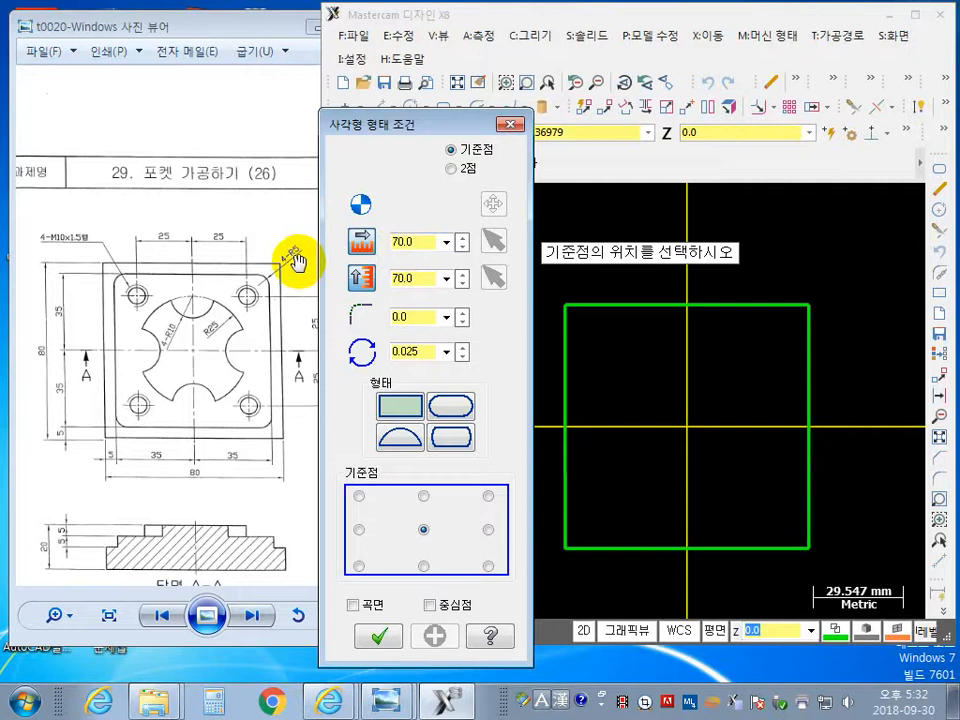
pyautogui.doubleClick(399, 317)
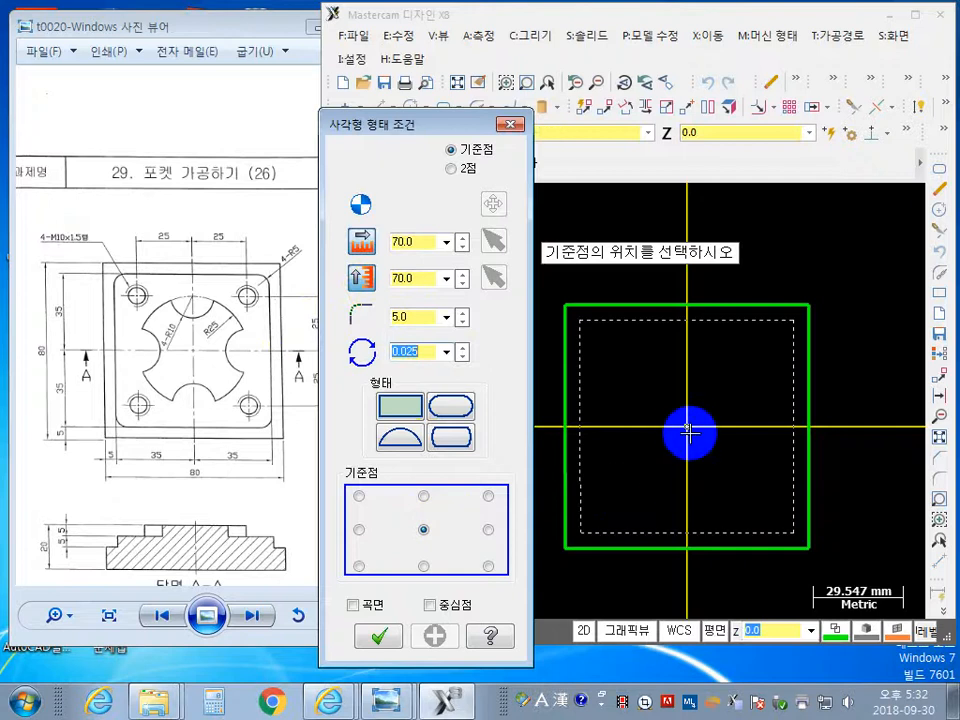
pyautogui.click(687, 432)
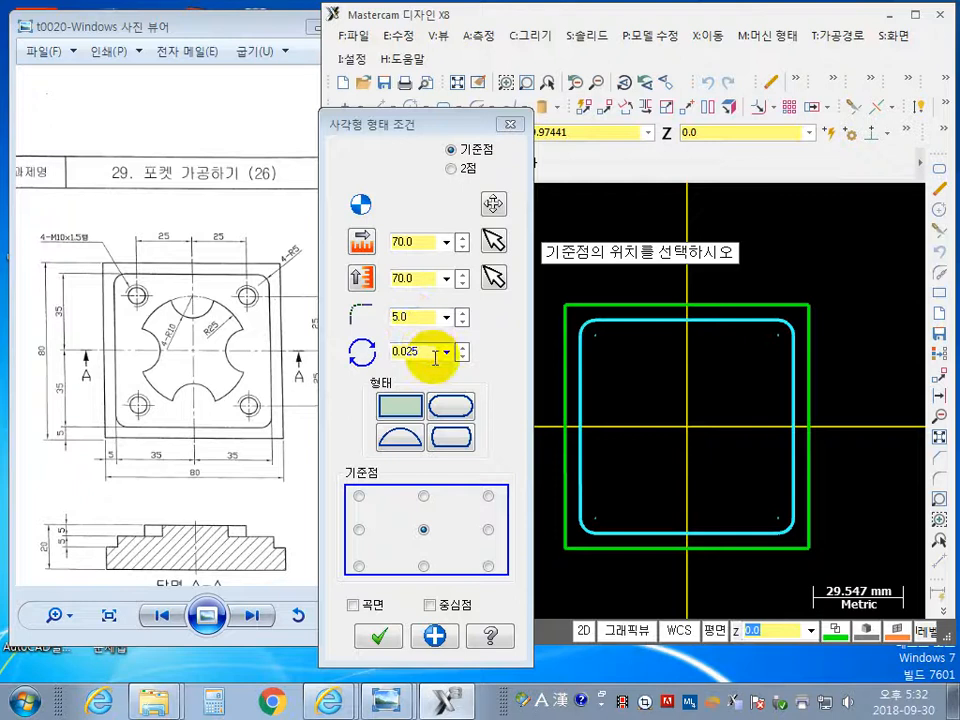
# Try rotation angles of 30, 45 and 10 degrees on the 70 mm rounded square.
pyautogui.moveTo(435, 352); pyautogui.dragTo(248, 341)
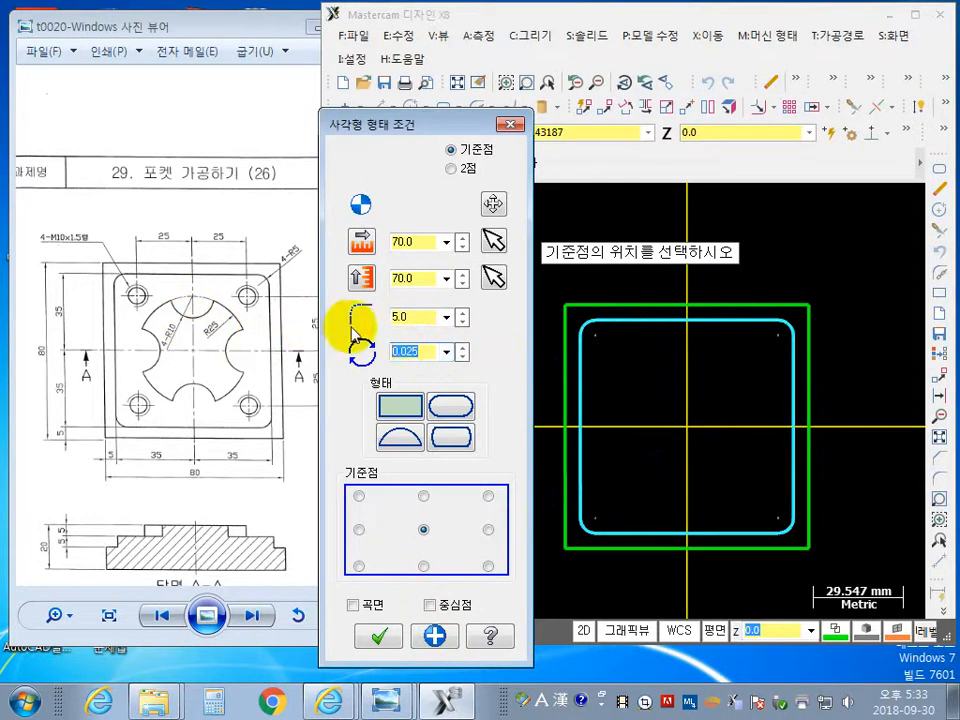
pyautogui.press('Return')
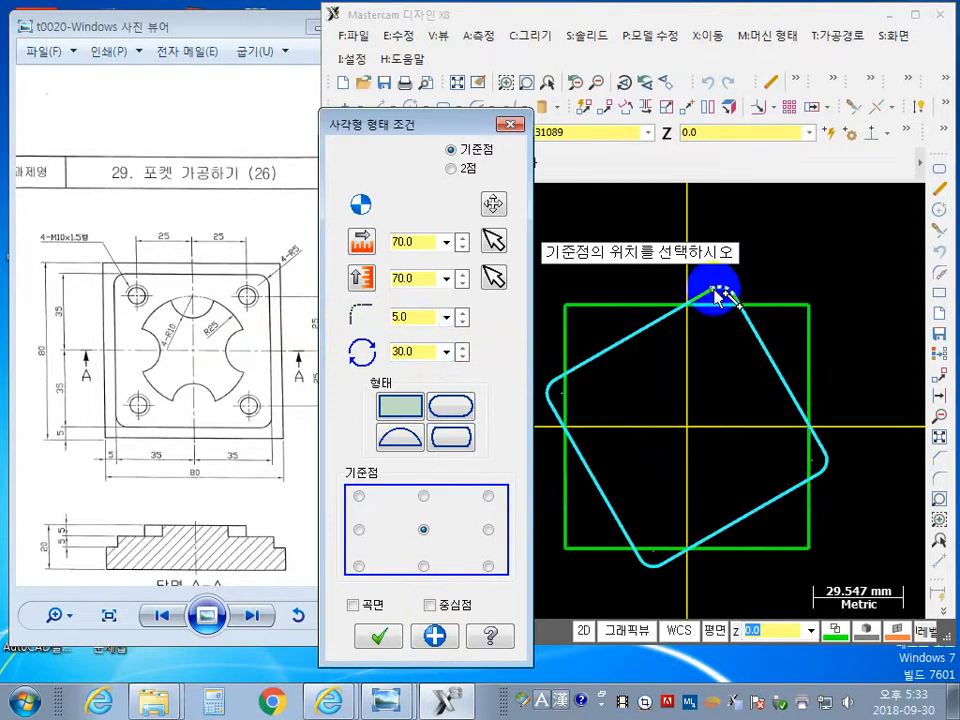
pyautogui.click(361, 348)
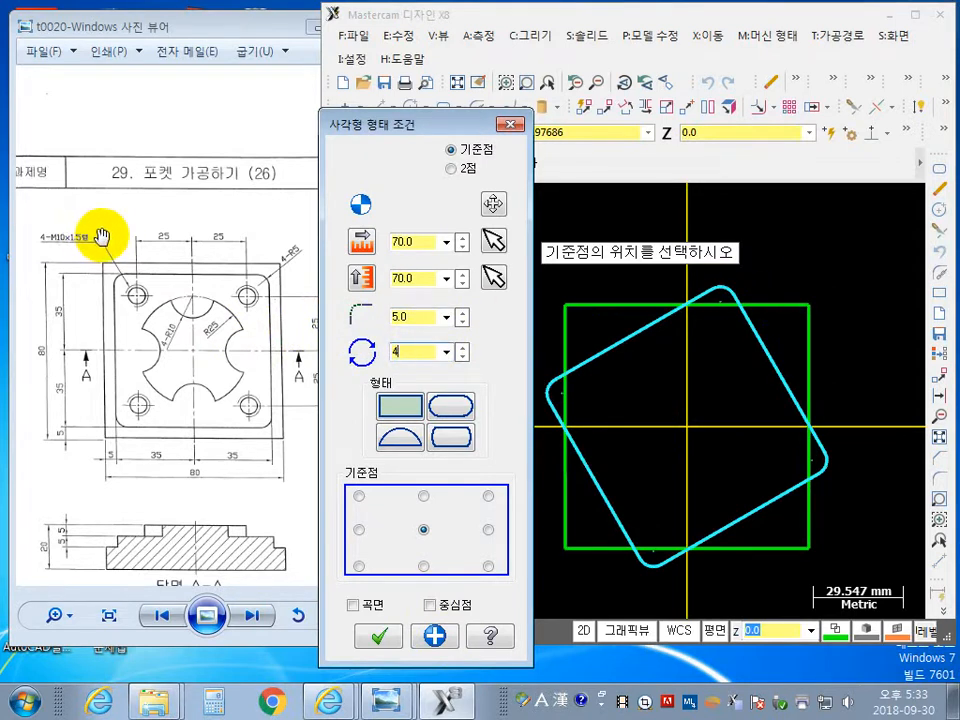
pyautogui.press('Tab')
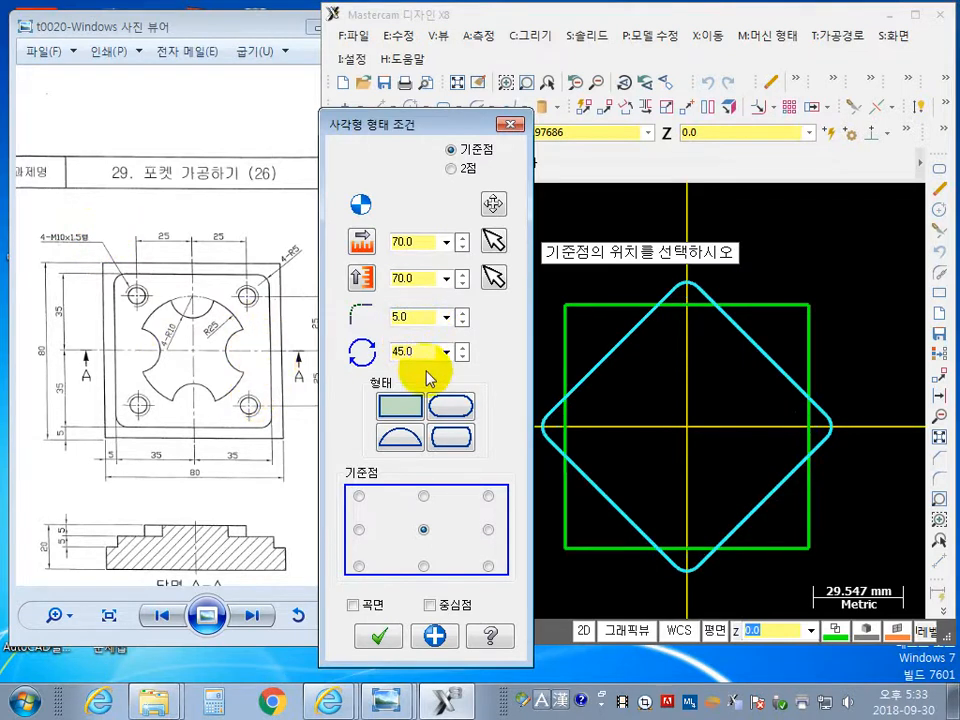
pyautogui.moveTo(428, 353); pyautogui.dragTo(4, 274)
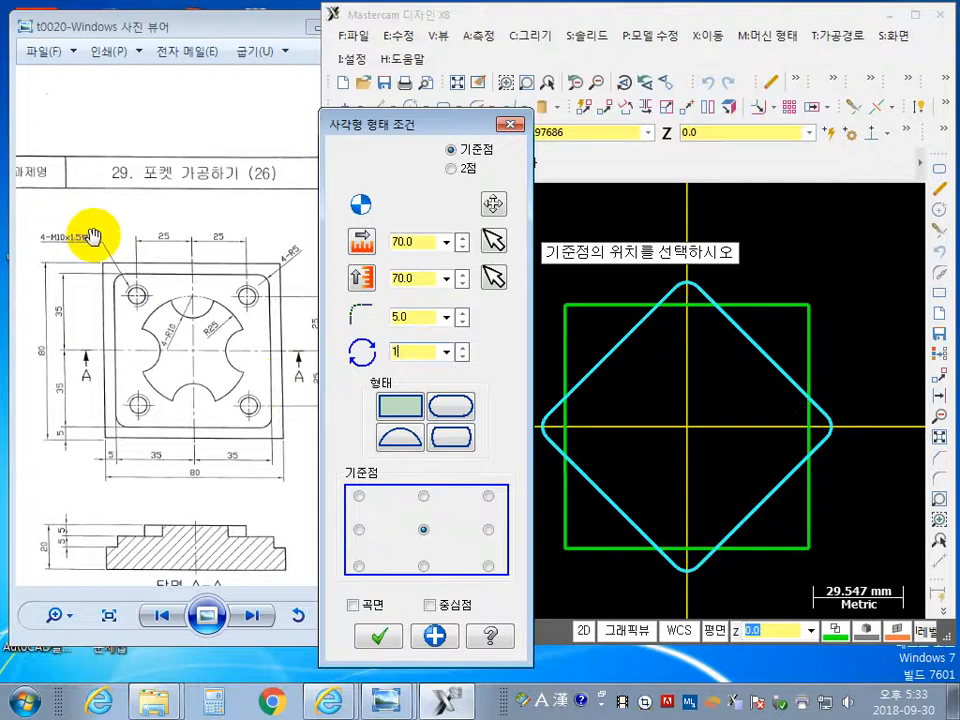
pyautogui.press('Return')
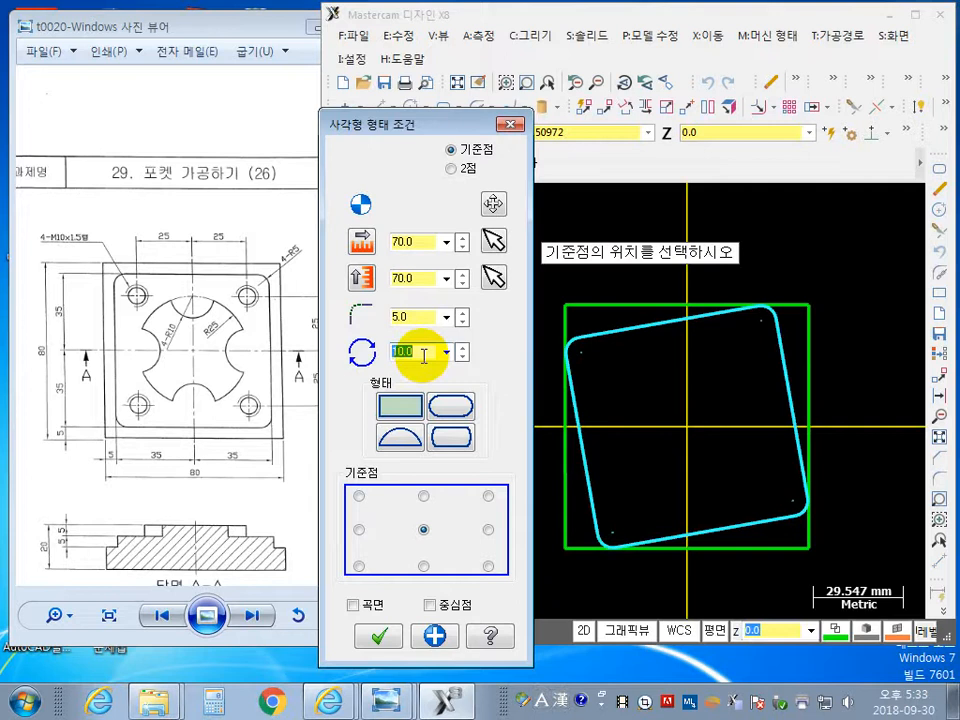
# Set the rounded square's rotation angle to 0 and accept the rectangle.
pyautogui.press('Return')
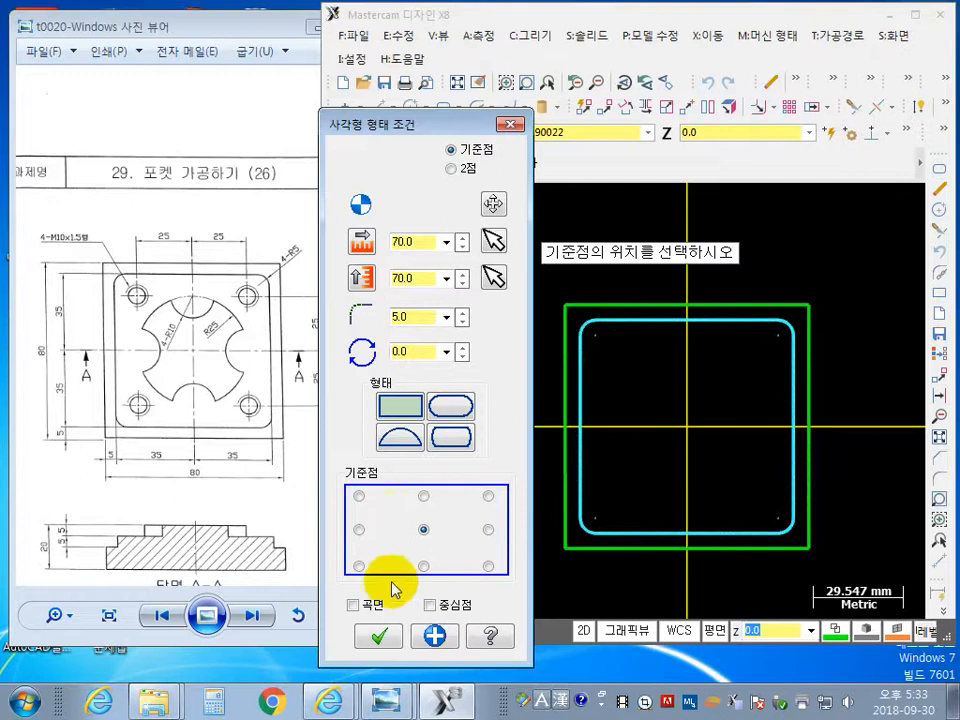
pyautogui.click(381, 637)
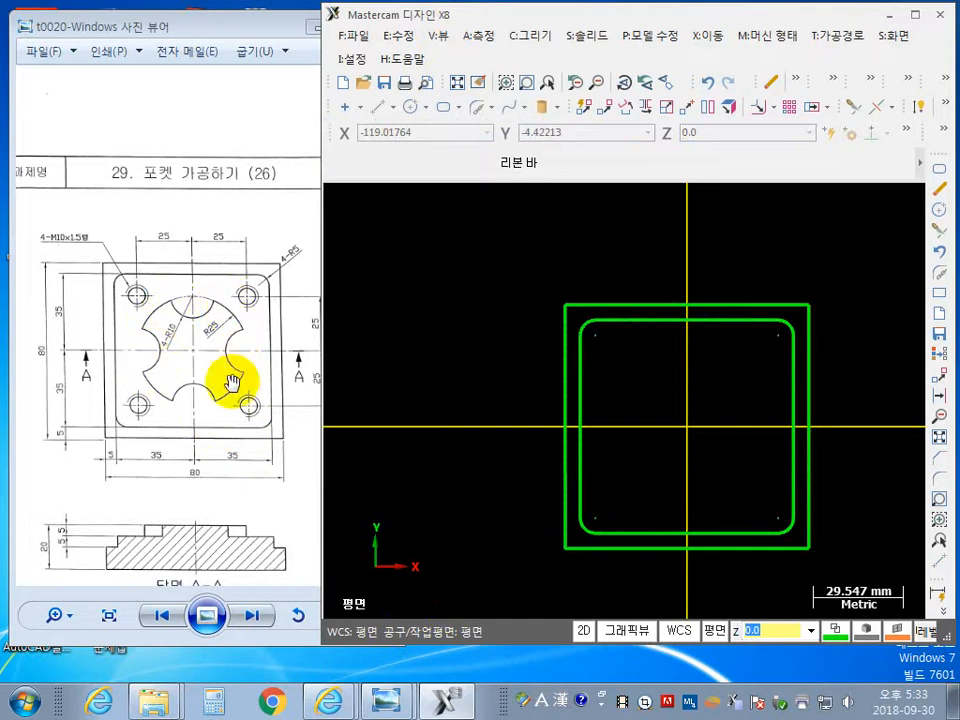
# Draw the pocket's main circle with a 25 mm radius, centred on the origin.
pyautogui.scroll(5, 210, 386)
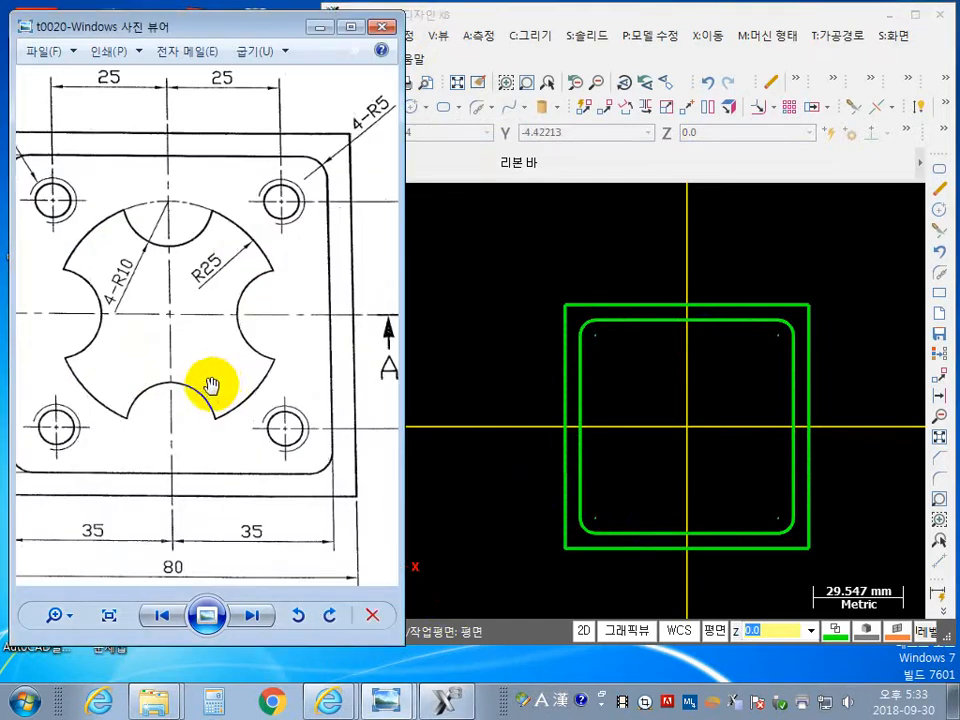
pyautogui.moveTo(208, 458); pyautogui.dragTo(230, 461)
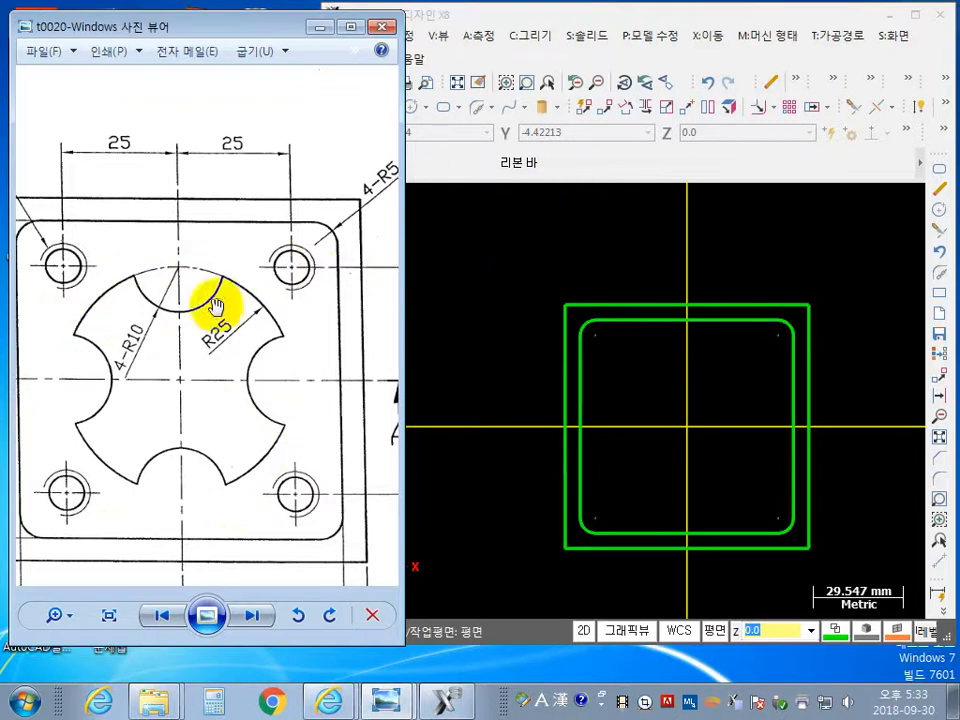
pyautogui.click(660, 16)
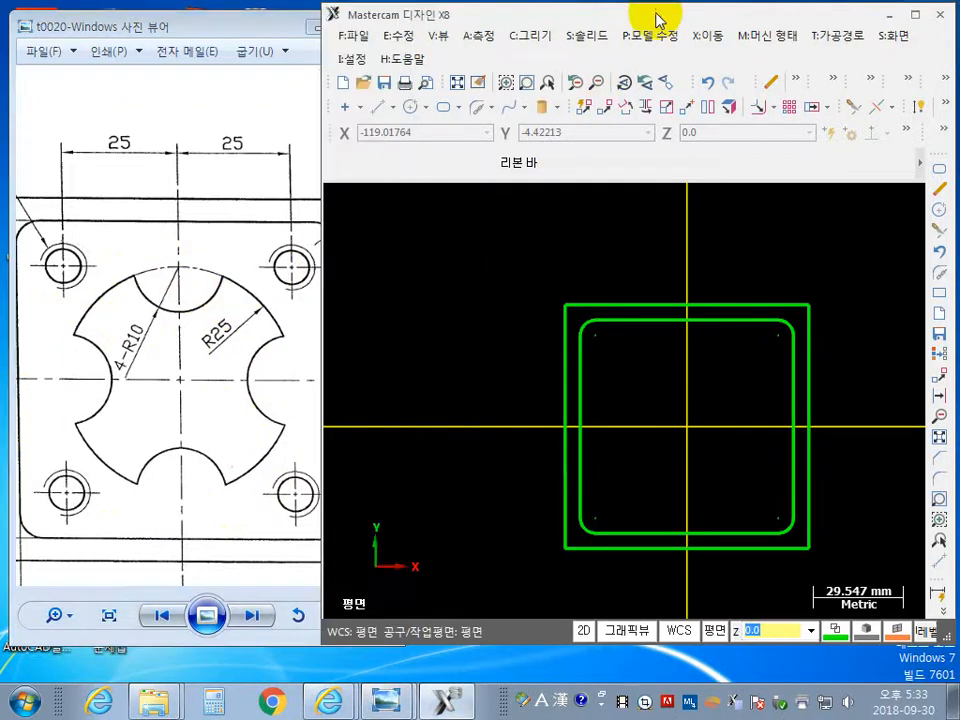
pyautogui.click(409, 110)
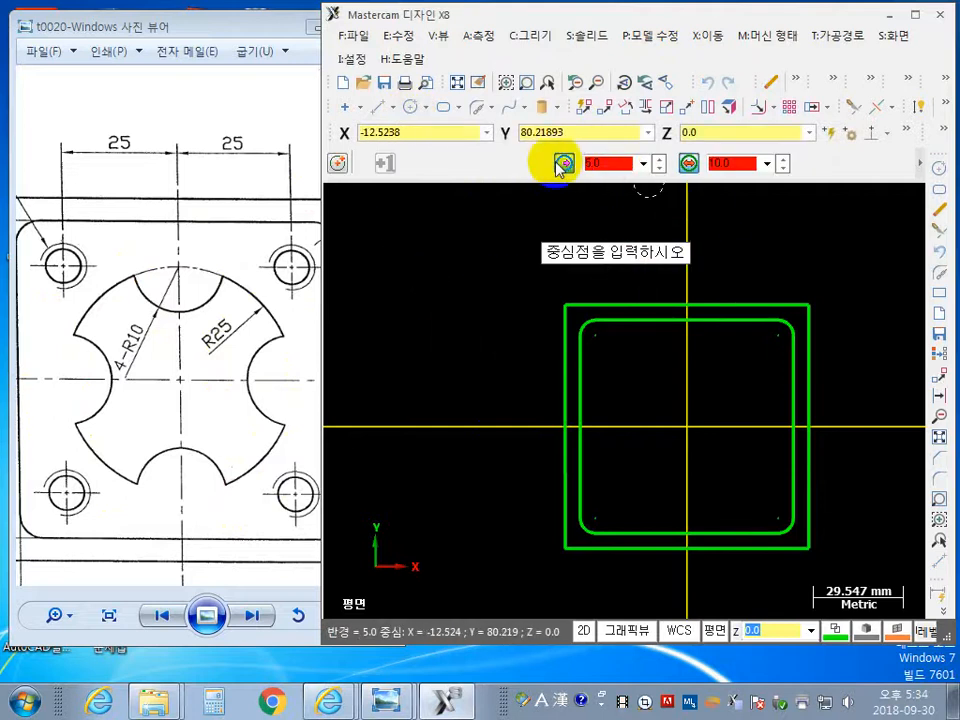
pyautogui.click(563, 163)
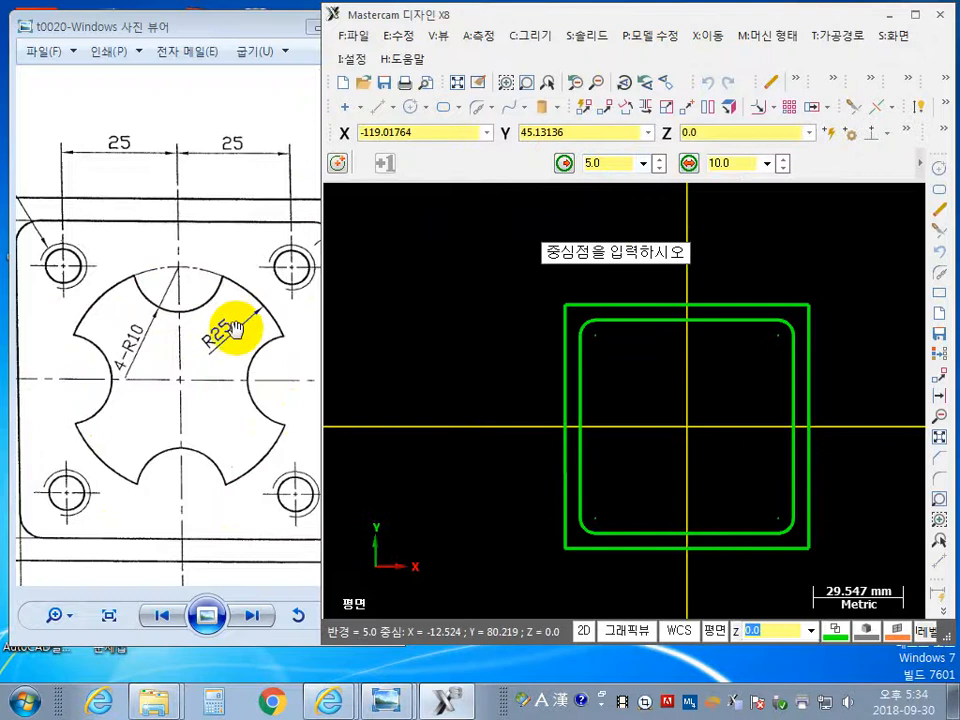
pyautogui.click(611, 164)
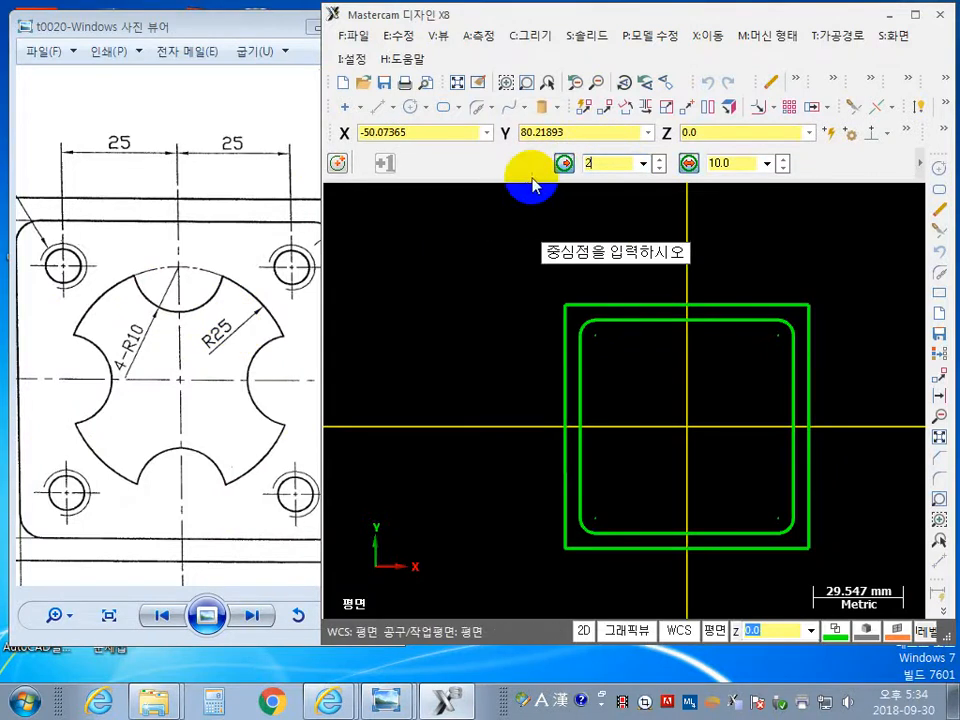
pyautogui.write('25')
pyautogui.press('Return')
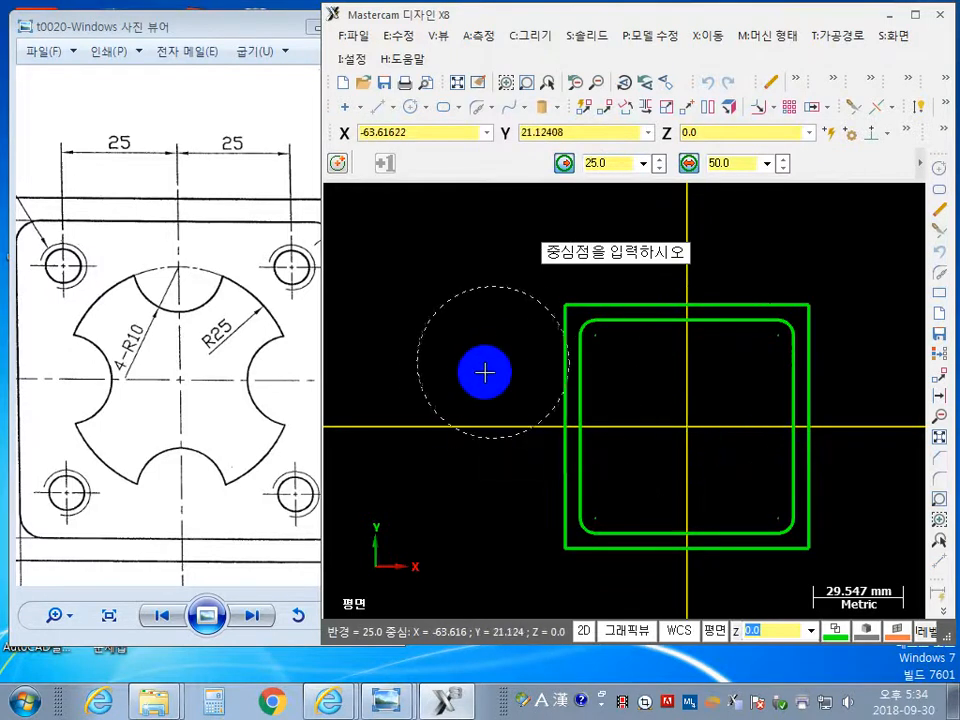
pyautogui.press('o')
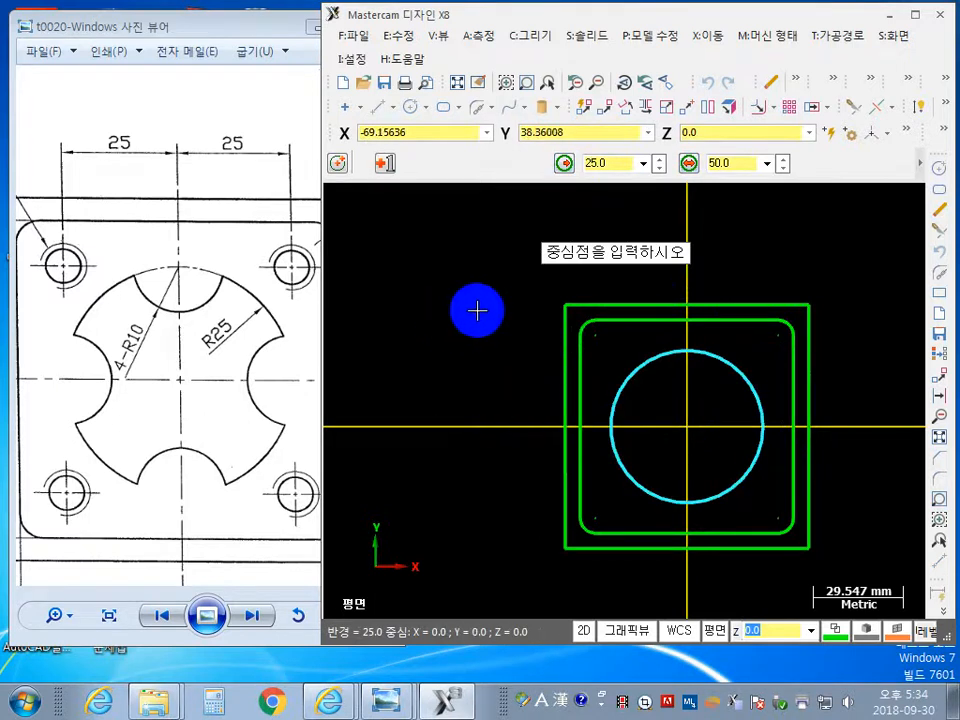
pyautogui.press('Return')
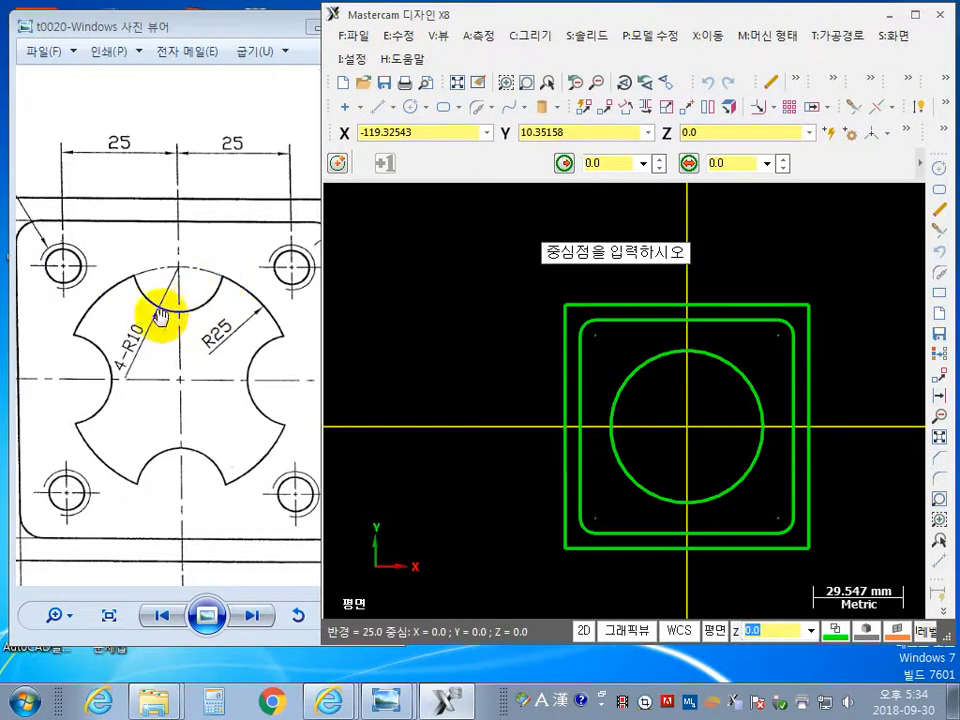
# Draw a circle of 10 mm radius centred on the upper quadrant point of the 25 mm radius circle.
pyautogui.click(726, 233)
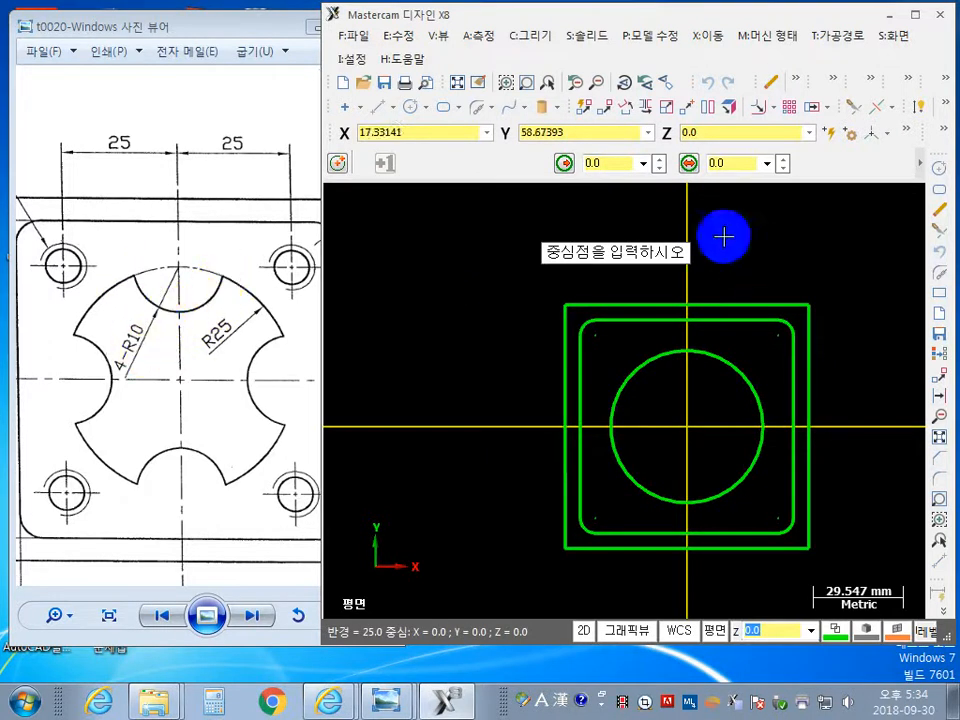
pyautogui.click(627, 166)
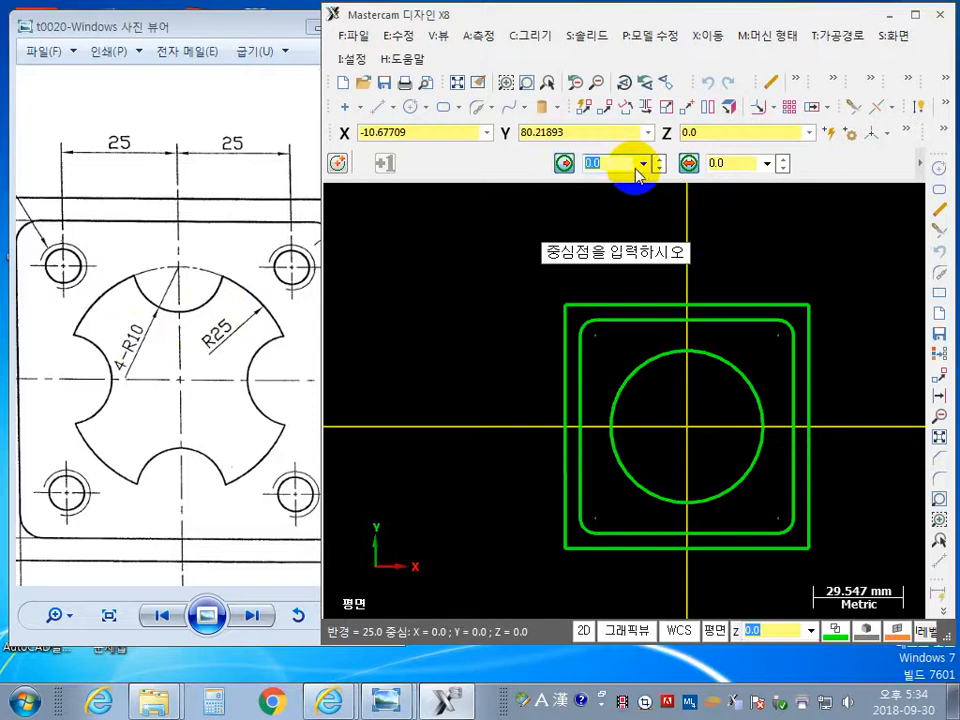
pyautogui.write('10')
pyautogui.press('Return')
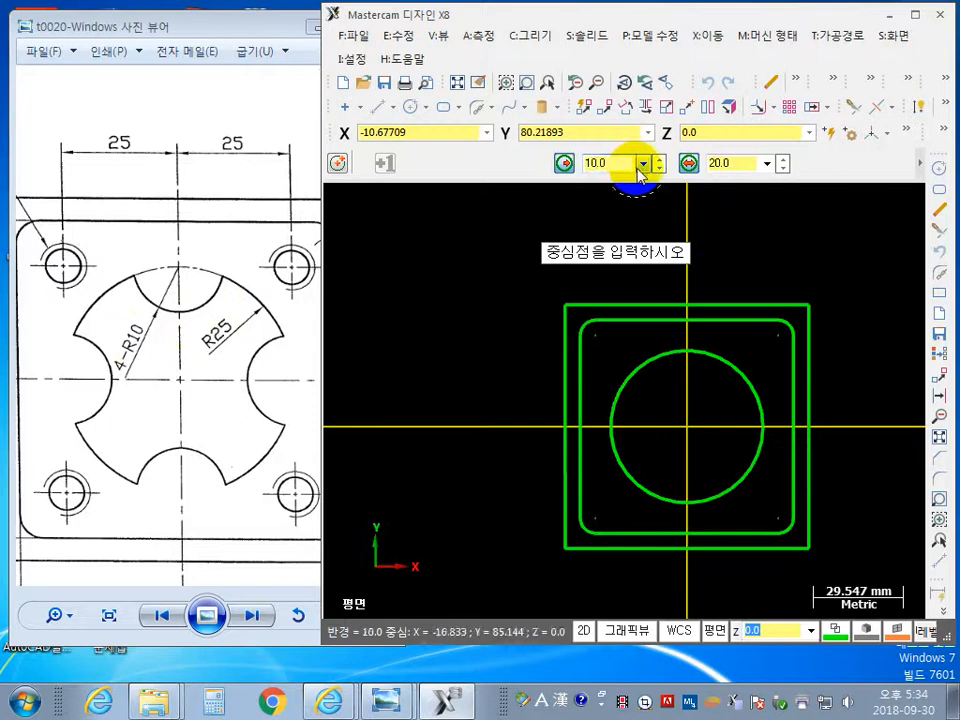
pyautogui.click(688, 352)
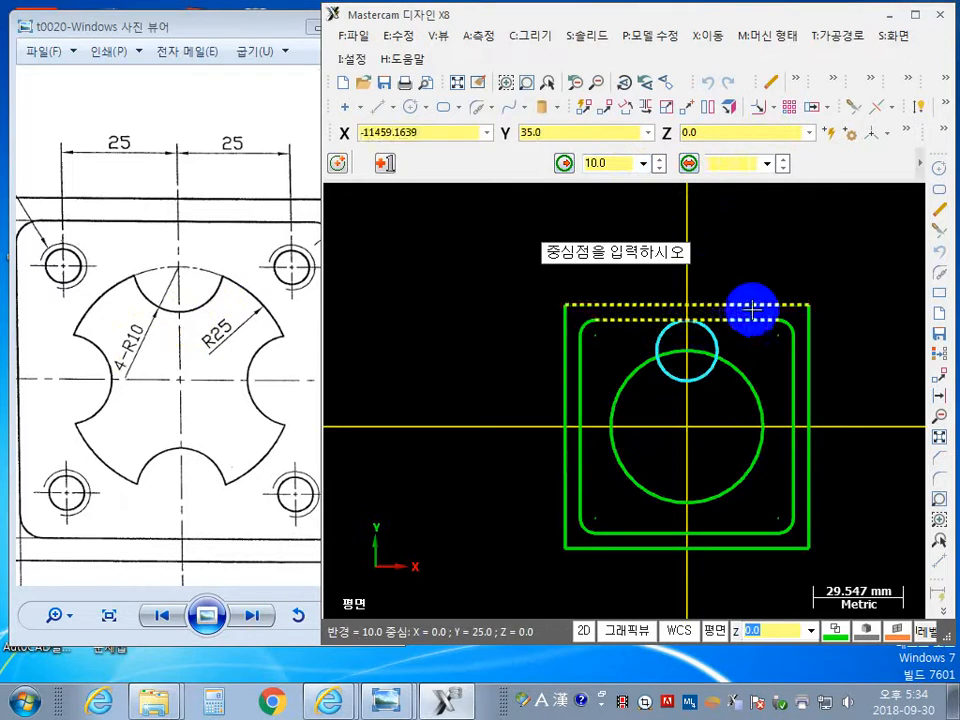
pyautogui.press('Escape')
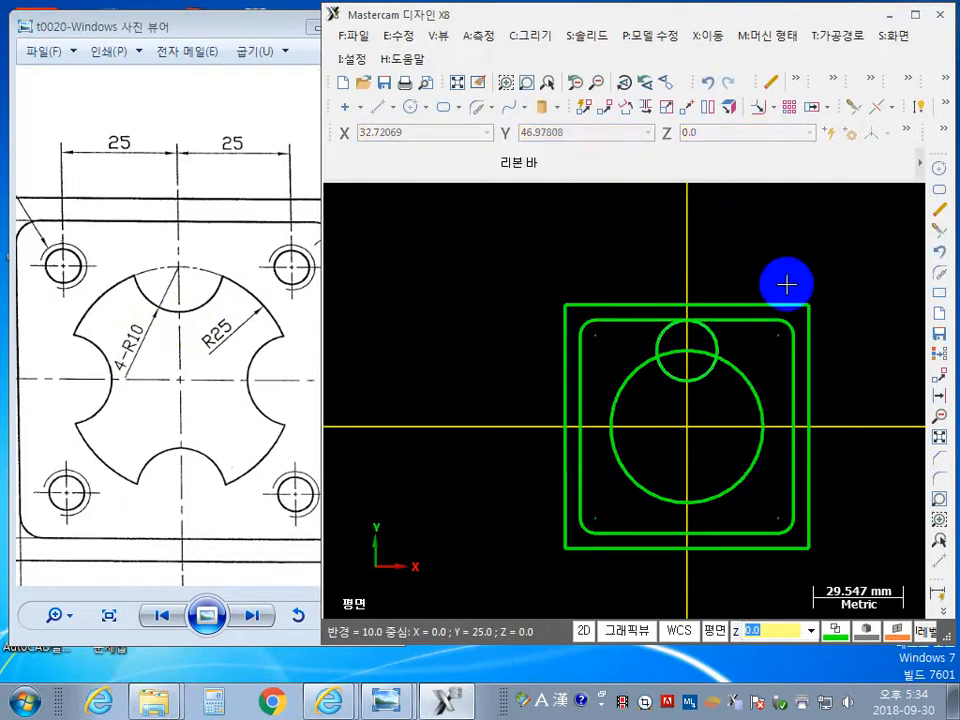
# Examine the exercise drawing for the size and spacing of the four tapped corner holes.
pyautogui.scroll(2, 772, 470)
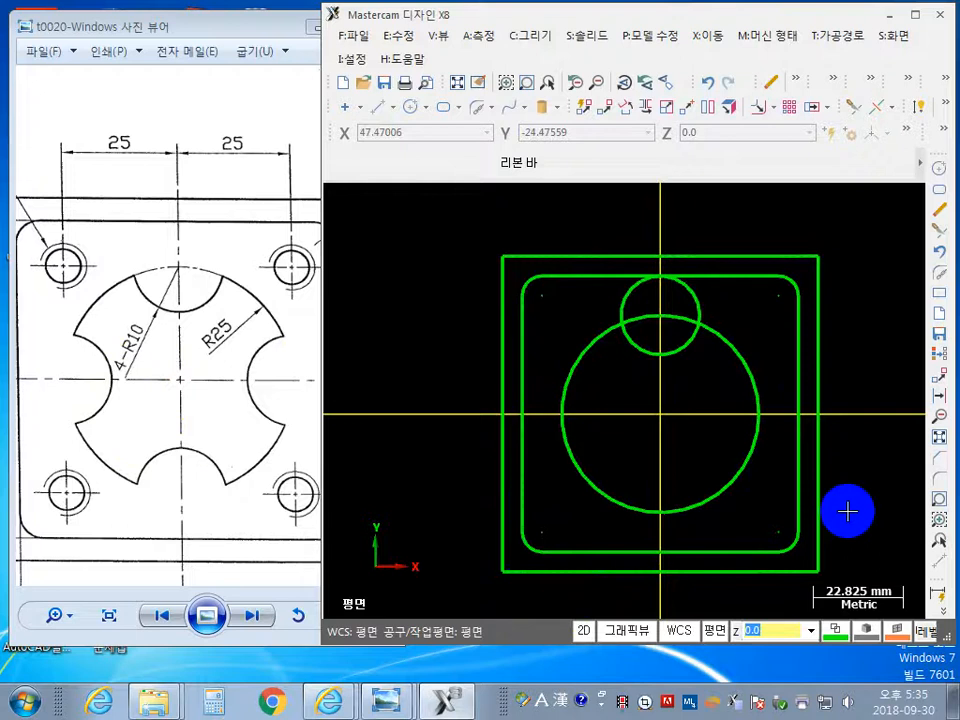
pyautogui.scroll(-1, 846, 511)
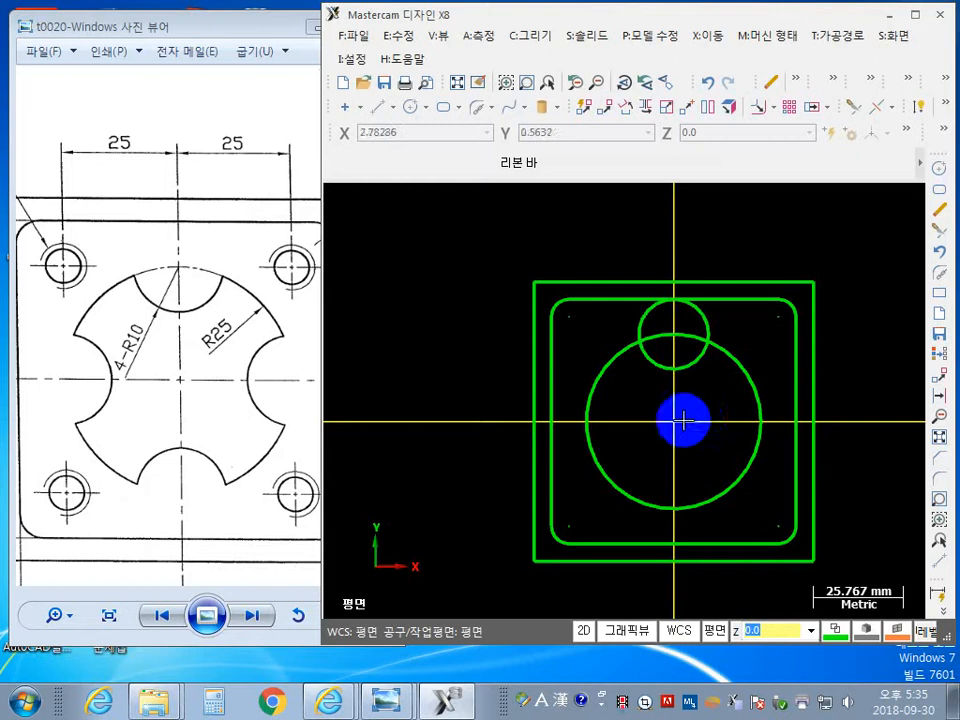
pyautogui.click(229, 357)
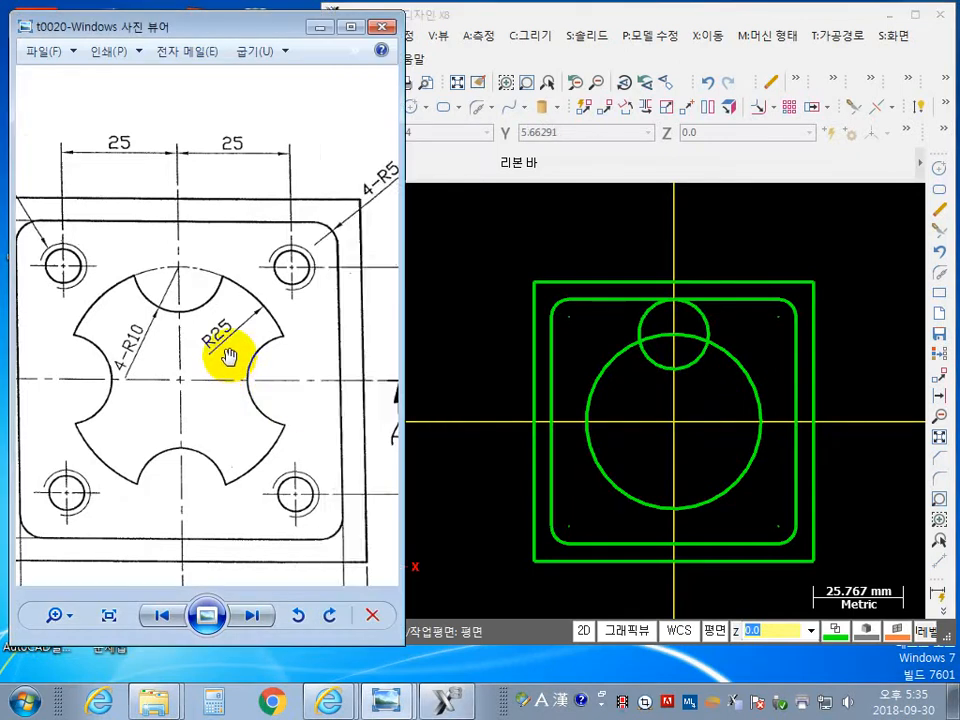
pyautogui.scroll(-2, 242, 349)
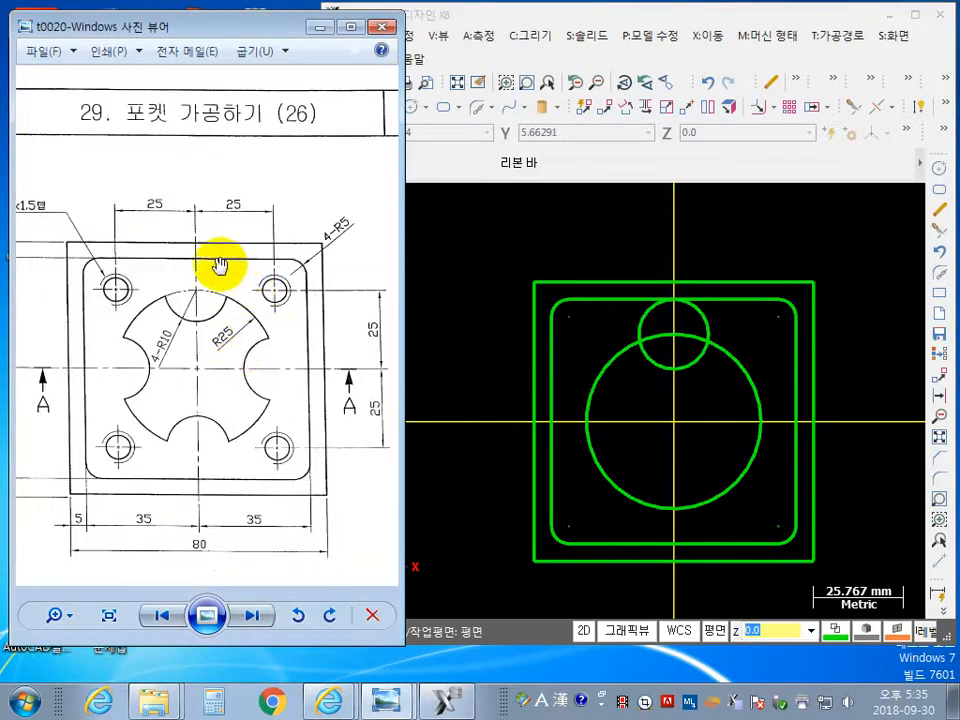
pyautogui.moveTo(48, 250)
pyautogui.mouseDown()
pyautogui.moveTo(169, 305)
pyautogui.moveTo(104, 262)
pyautogui.mouseUp()
pyautogui.scroll(-3, 153, 287)
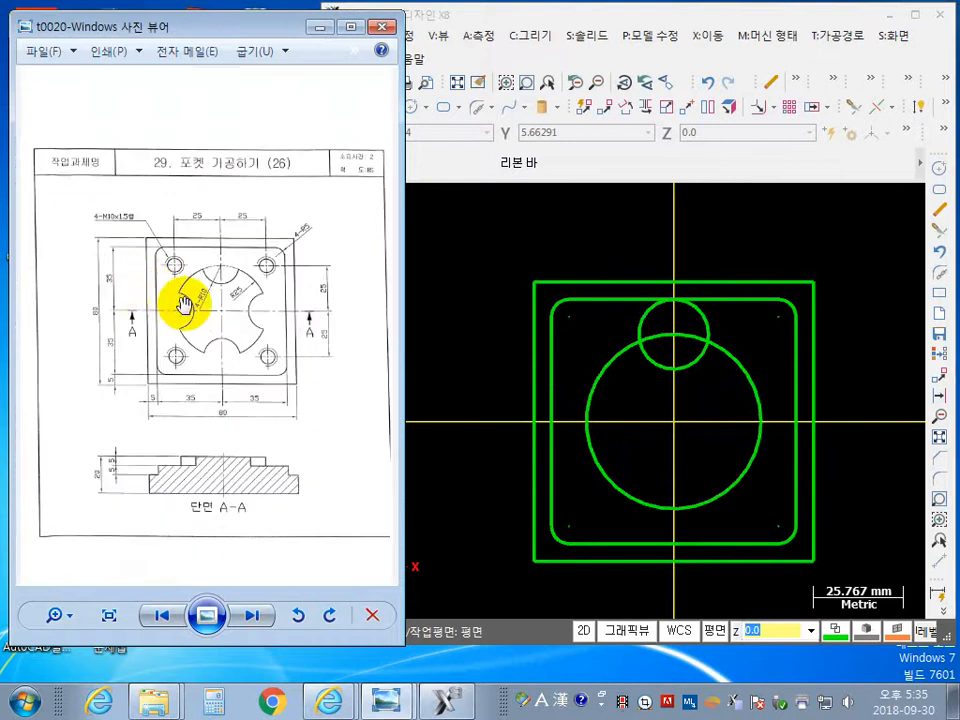
pyautogui.scroll(2, 187, 305)
pyautogui.moveTo(278, 338)
pyautogui.mouseDown()
pyautogui.moveTo(239, 376)
pyautogui.moveTo(247, 384)
pyautogui.mouseUp()
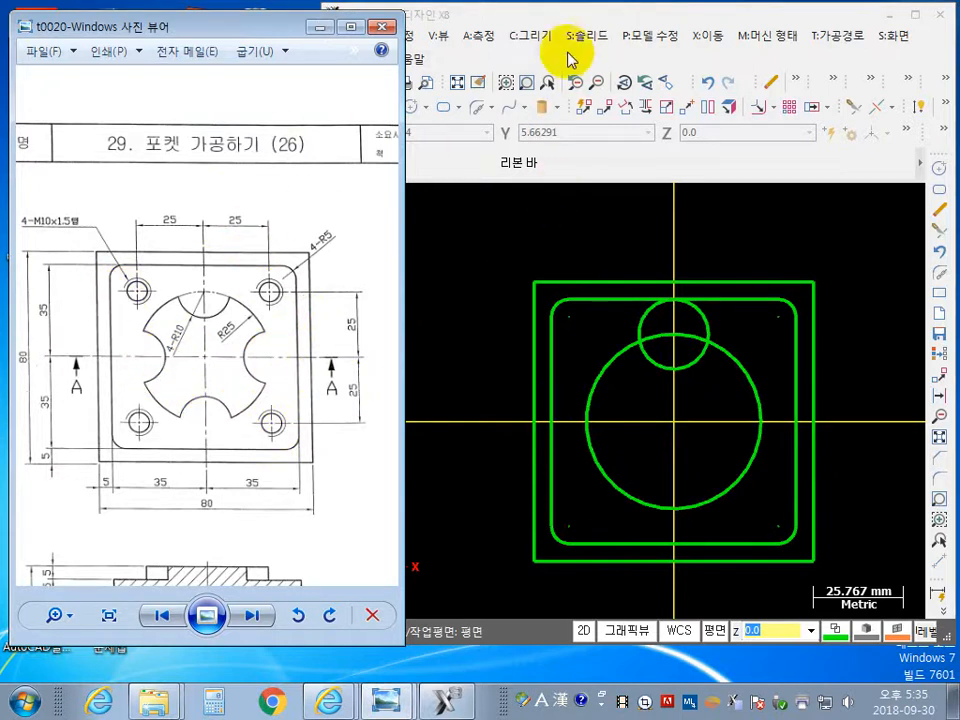
pyautogui.click(593, 14)
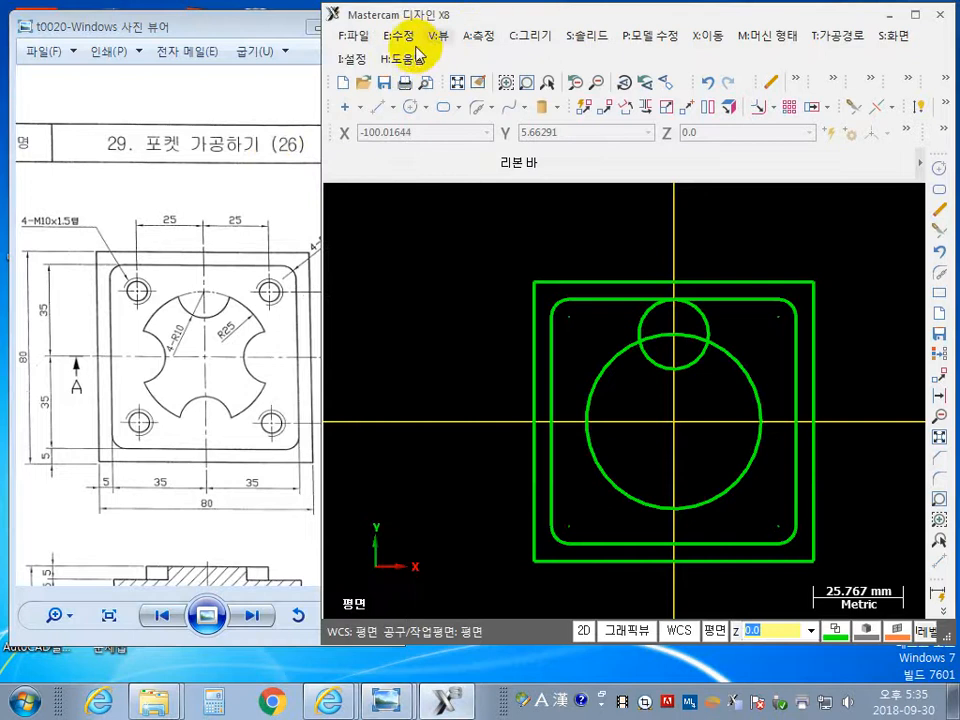
# Draw the upper-right corner hole as a 10 mm diameter circle centred at 25,25.
pyautogui.click(411, 108)
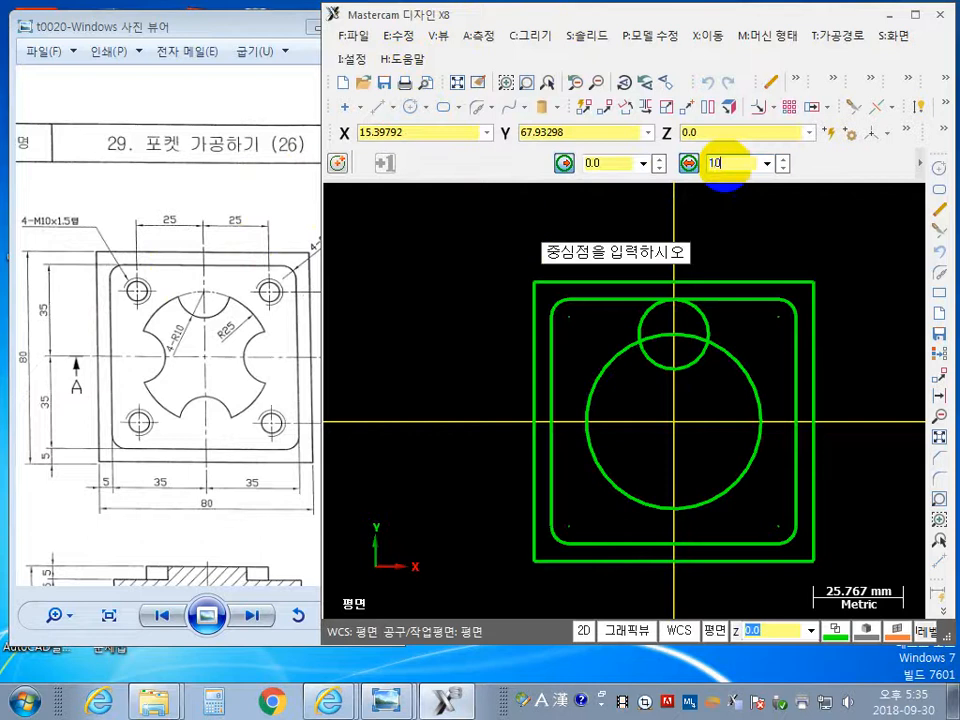
pyautogui.press('Return')
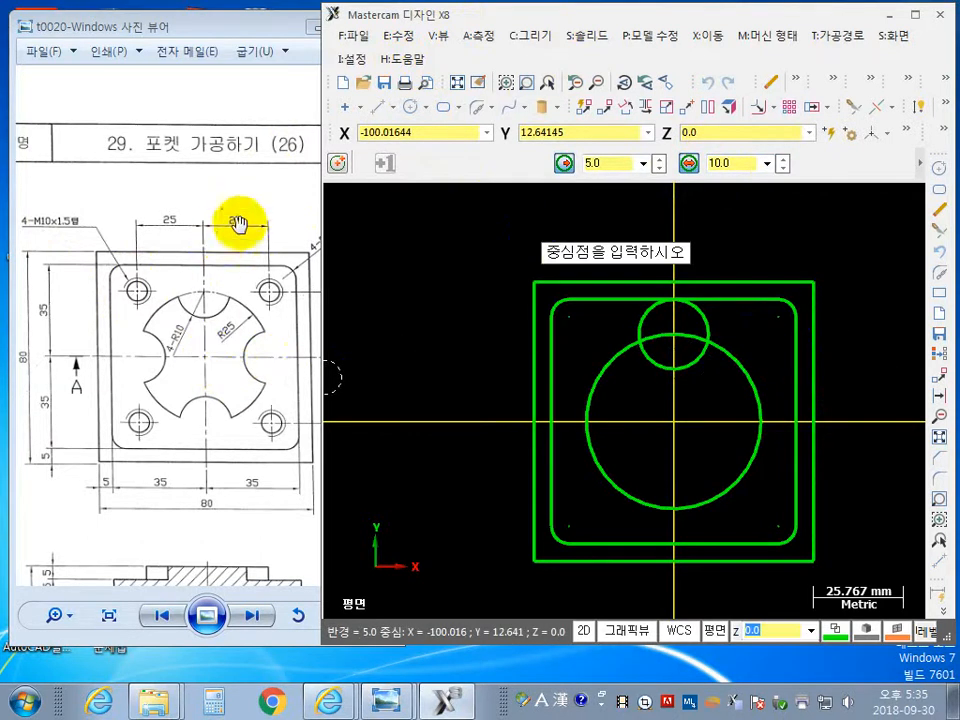
pyautogui.moveTo(279, 336)
pyautogui.mouseDown()
pyautogui.moveTo(236, 364)
pyautogui.moveTo(303, 378)
pyautogui.mouseUp()
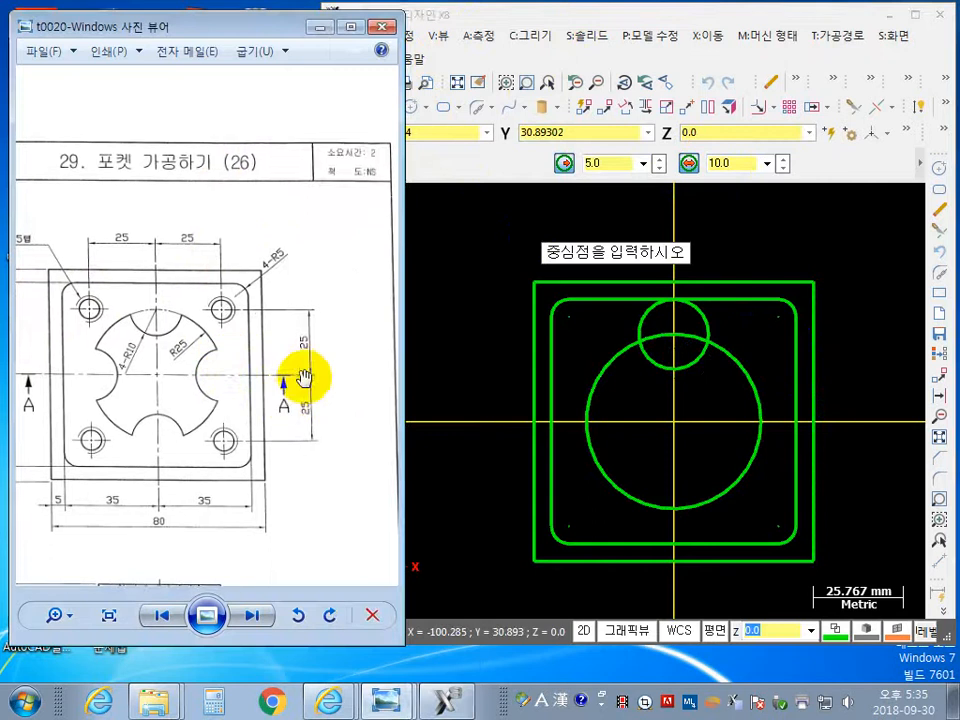
pyautogui.click(613, 17)
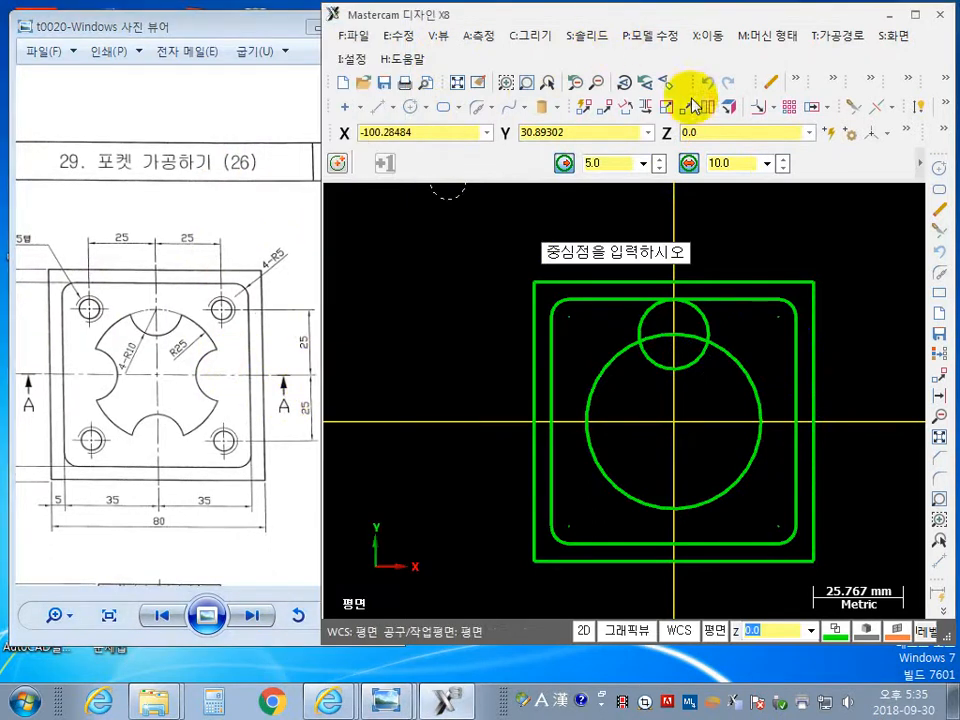
pyautogui.click(828, 134)
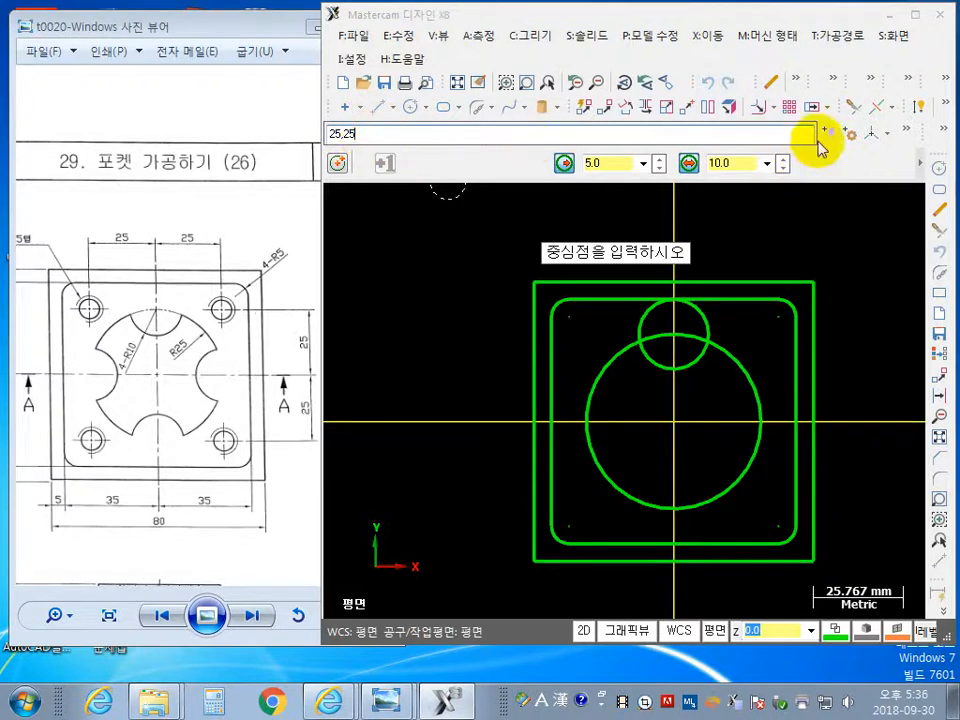
pyautogui.press('Return')
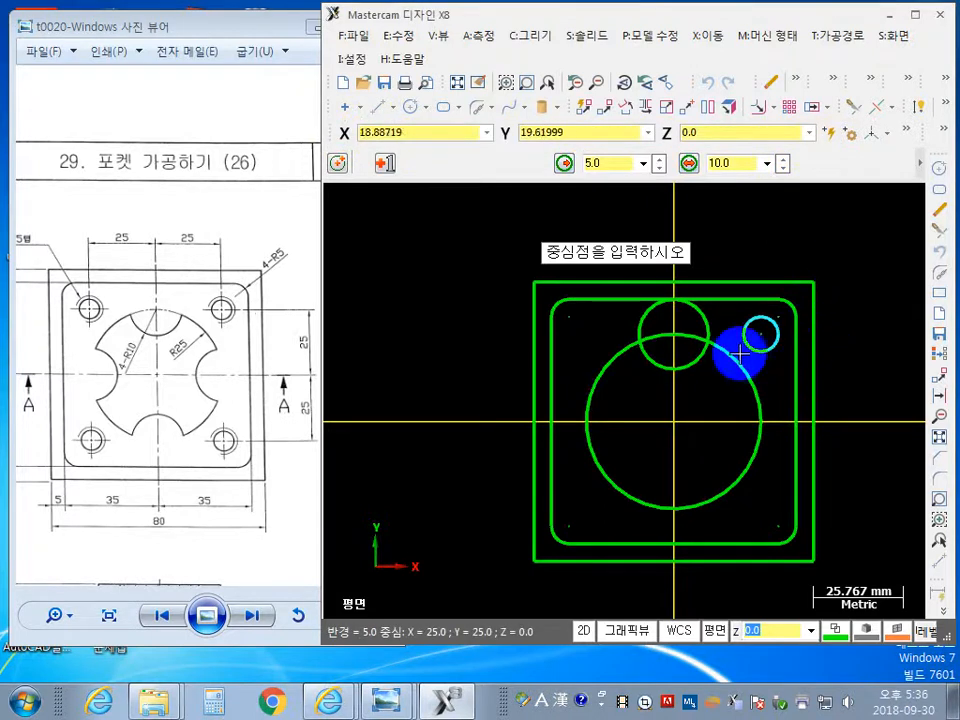
# Start a Rotate transform on the 10 mm radius cutout circle and the upper-right corner hole circle.
pyautogui.press('Escape')
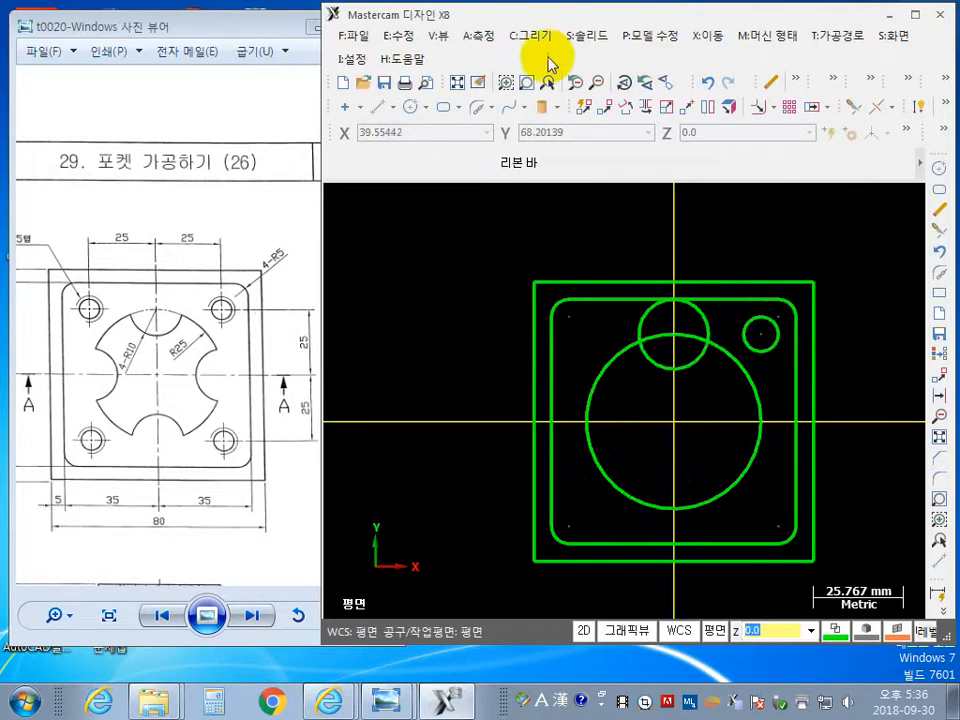
pyautogui.click(713, 37)
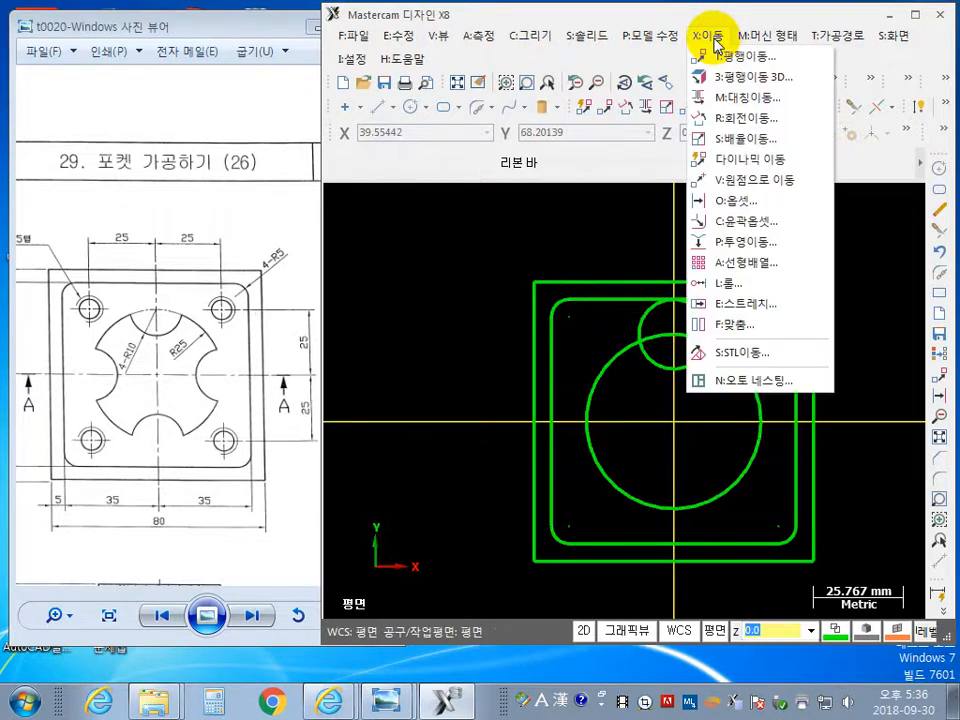
pyautogui.click(731, 118)
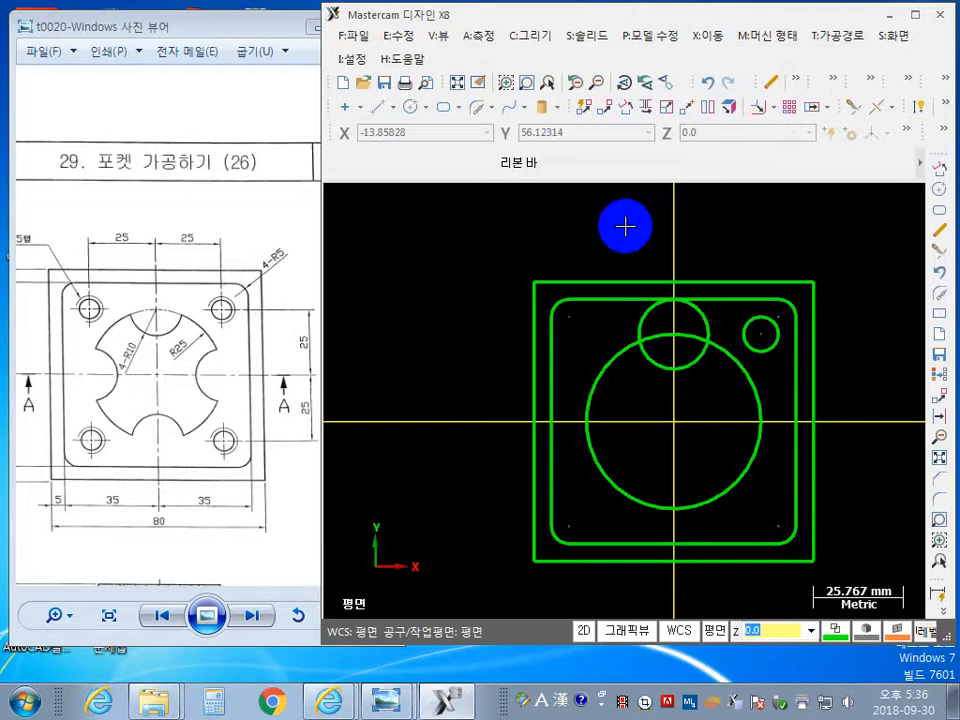
pyautogui.click(628, 106)
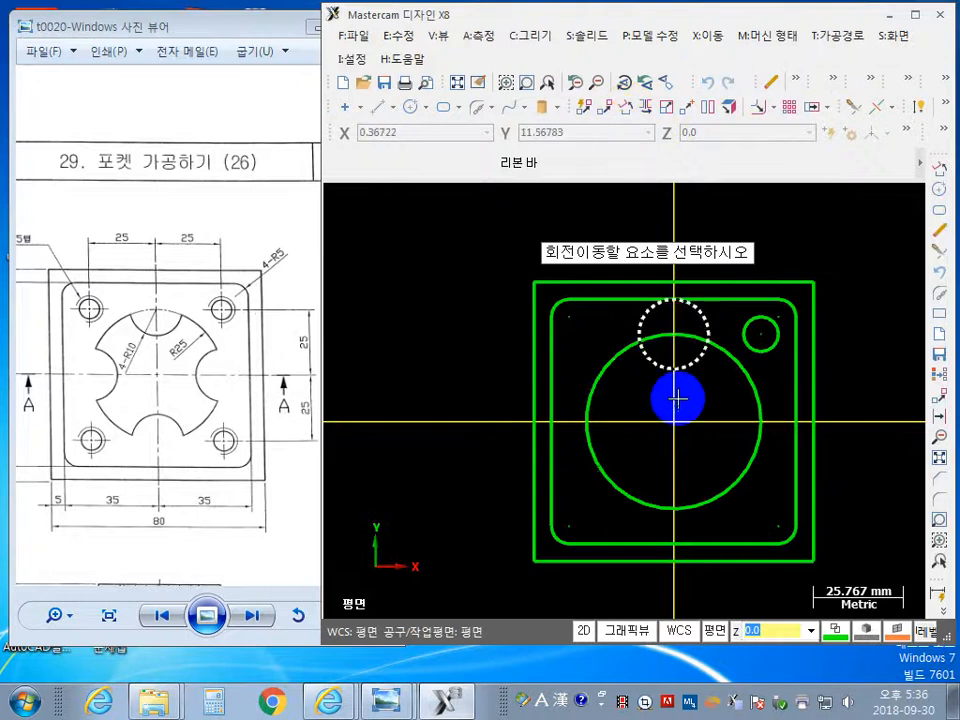
pyautogui.moveTo(676, 434); pyautogui.dragTo(604, 431, button='middle')
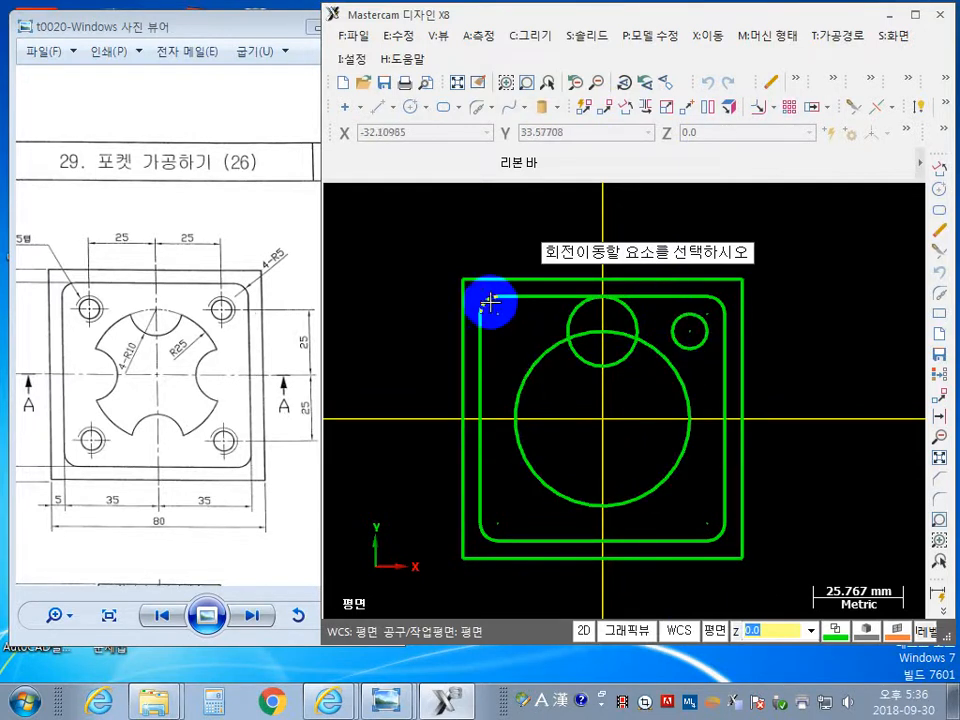
pyautogui.click(680, 323)
pyautogui.click(636, 311)
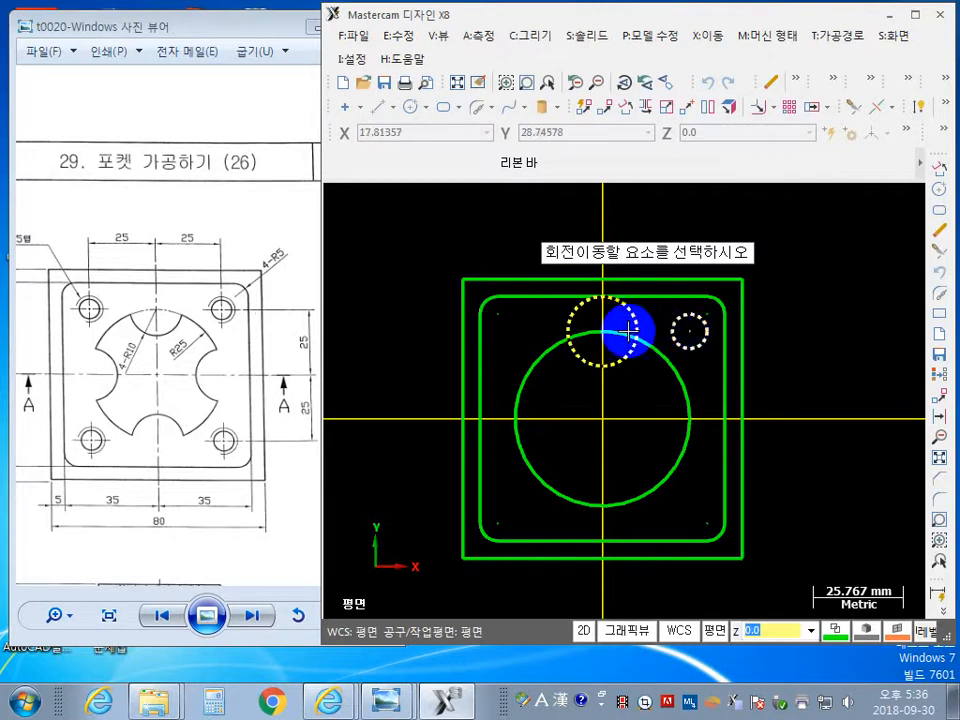
pyautogui.scroll(-1, 849, 522)
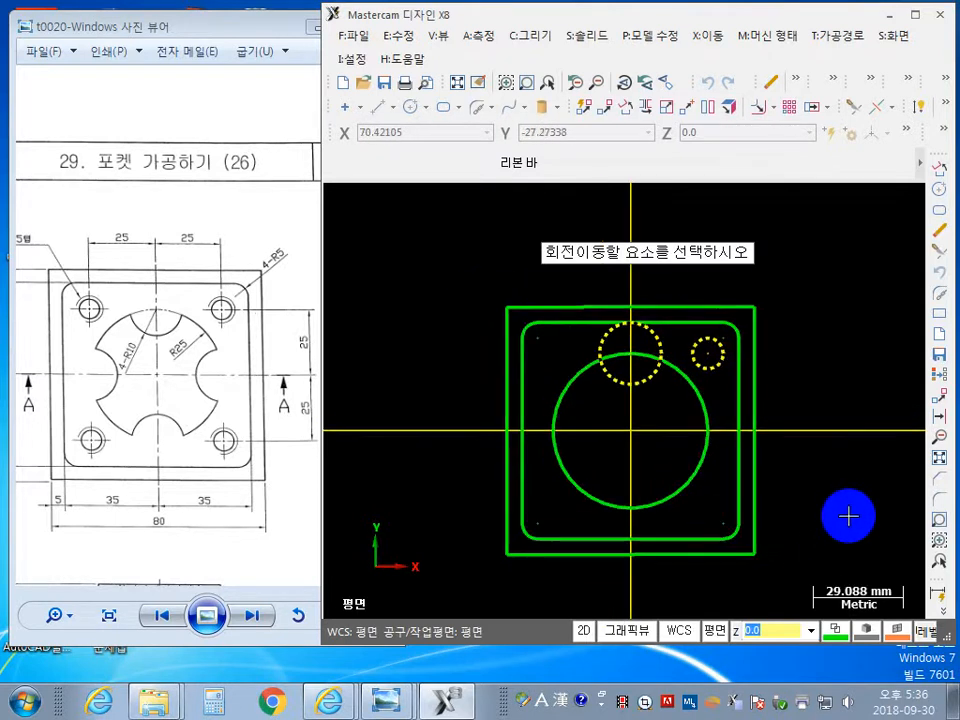
pyautogui.moveTo(849, 519); pyautogui.dragTo(864, 494, button='middle')
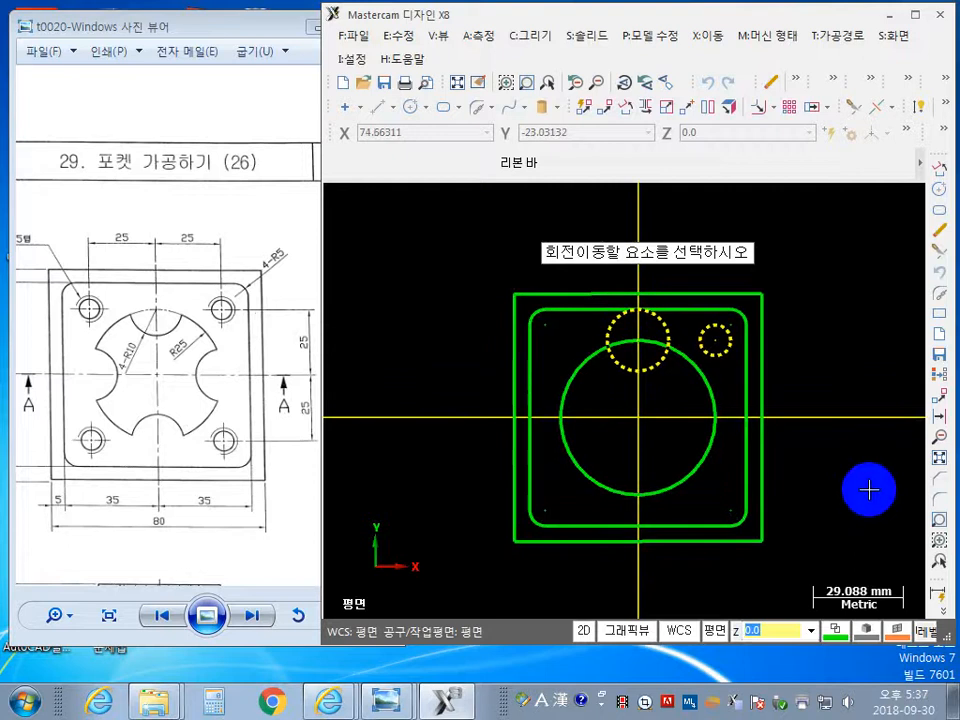
pyautogui.press('Return')
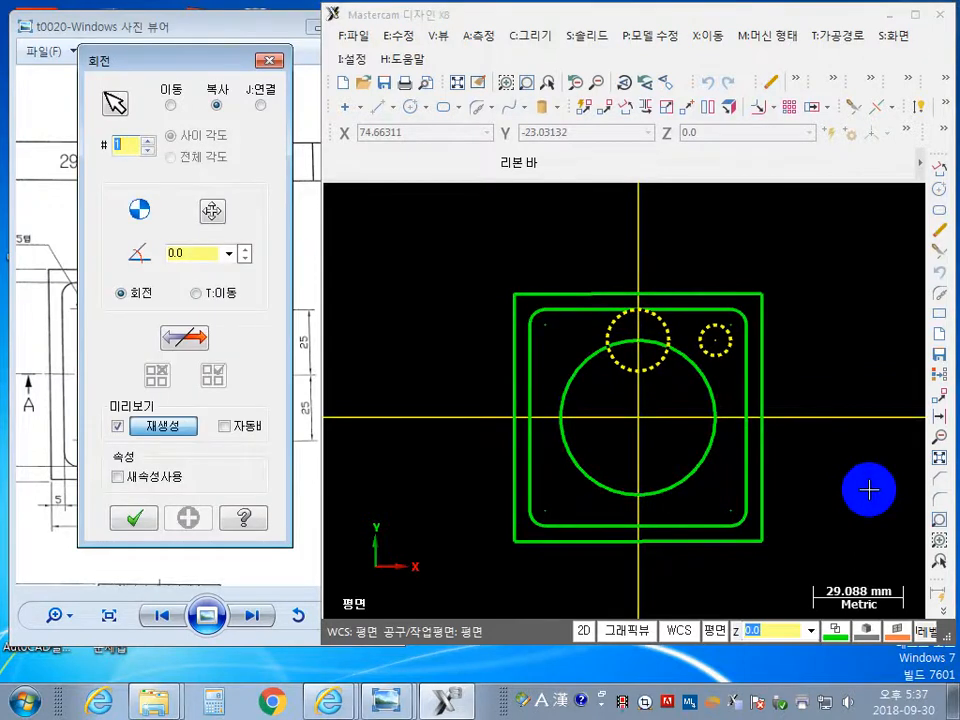
# Set the rotation to copy the selected circles, with 3 copies.
pyautogui.click(172, 106)
pyautogui.click(217, 106)
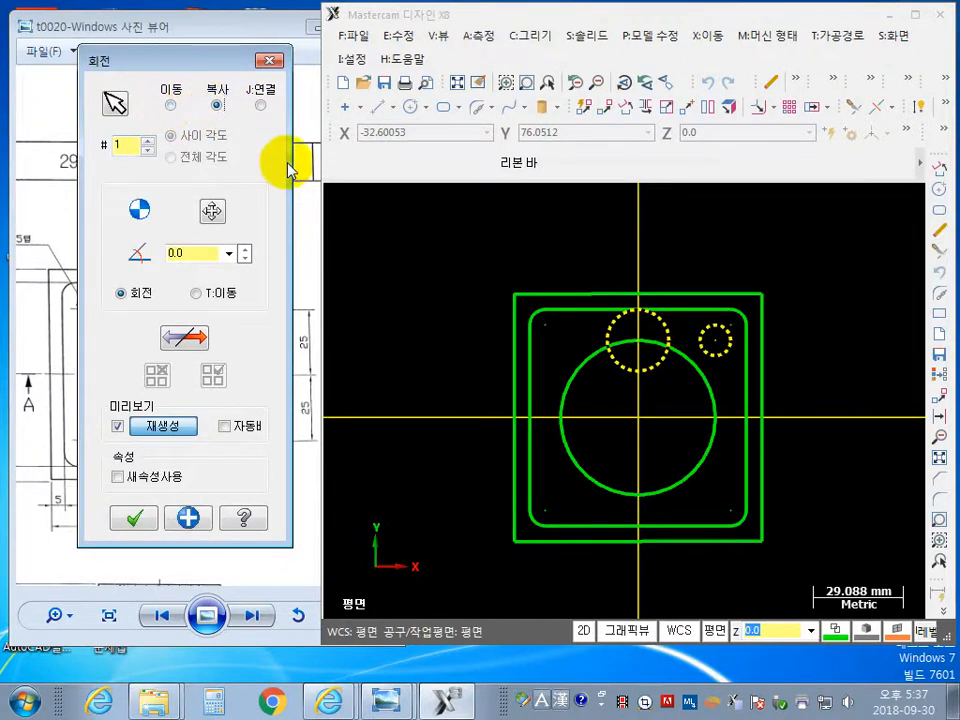
pyautogui.click(260, 105)
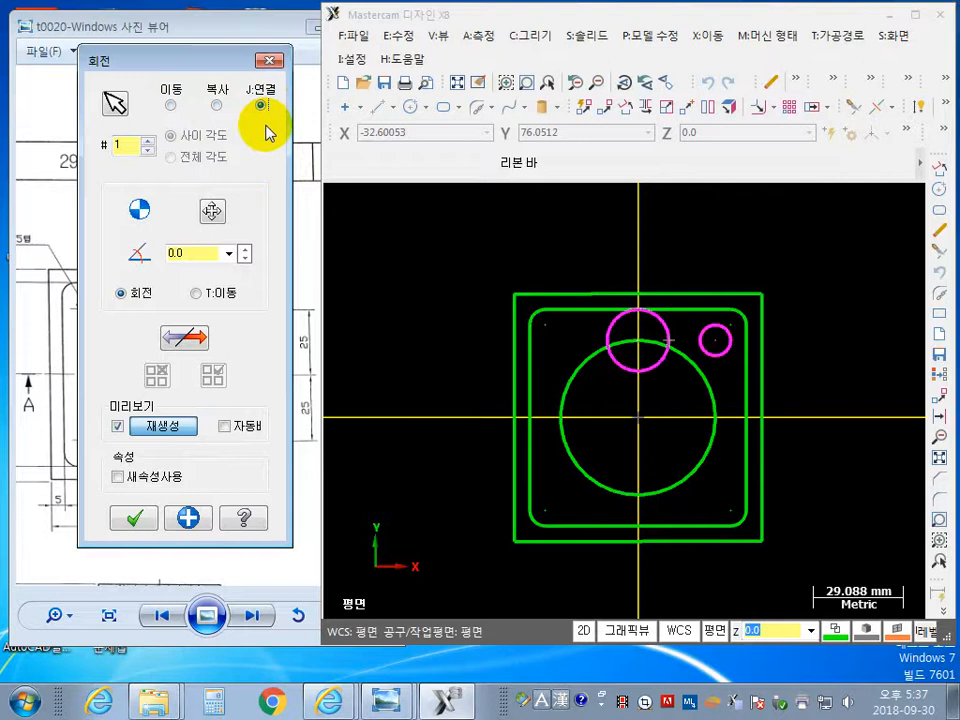
pyautogui.click(216, 106)
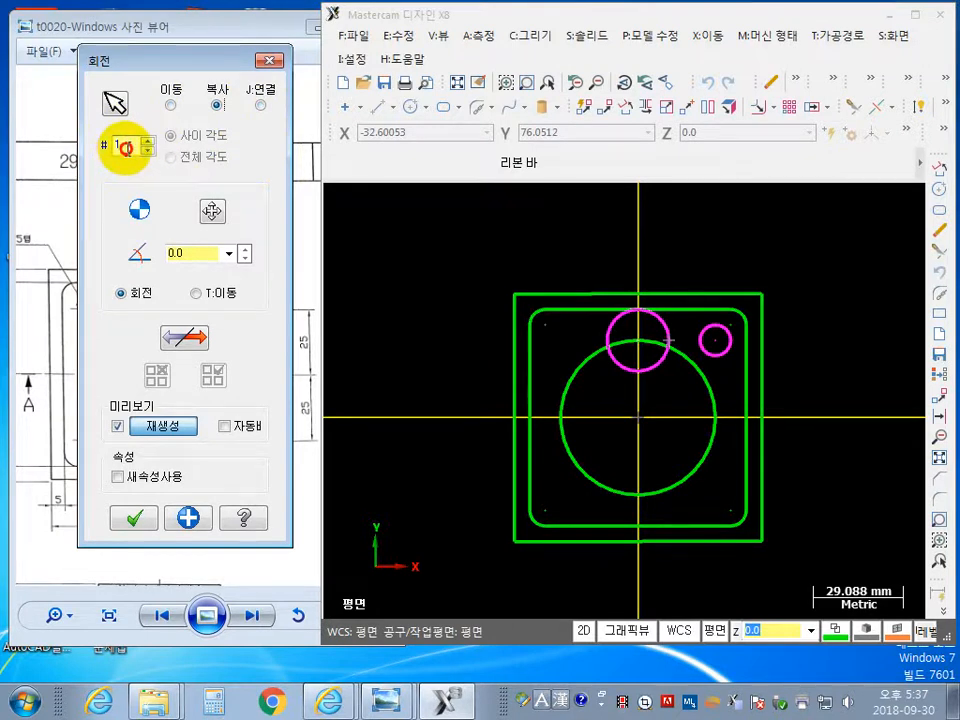
pyautogui.moveTo(130, 146); pyautogui.dragTo(15, 153)
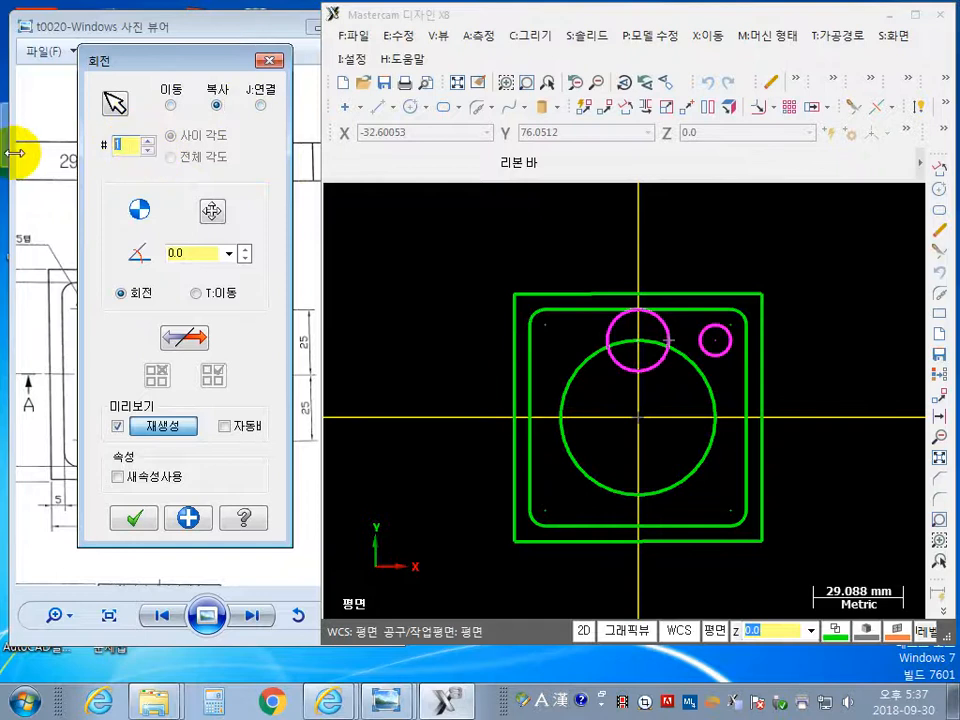
pyautogui.press('Return')
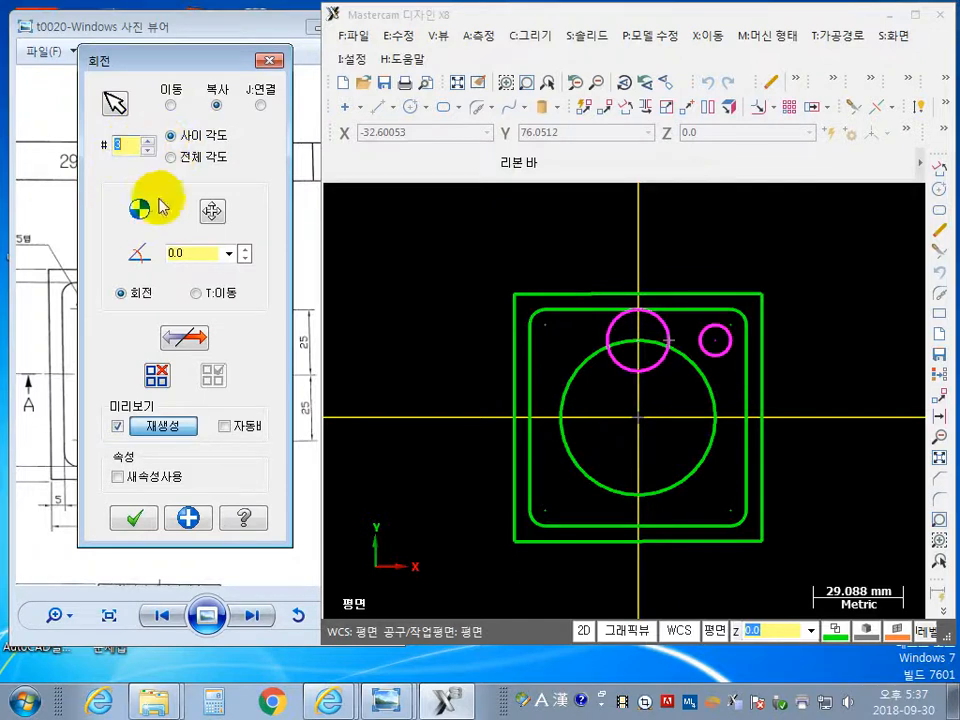
# Try rotation angles of 80, 90 and 45 degrees between the copies to compare their previews.
pyautogui.click(201, 252)
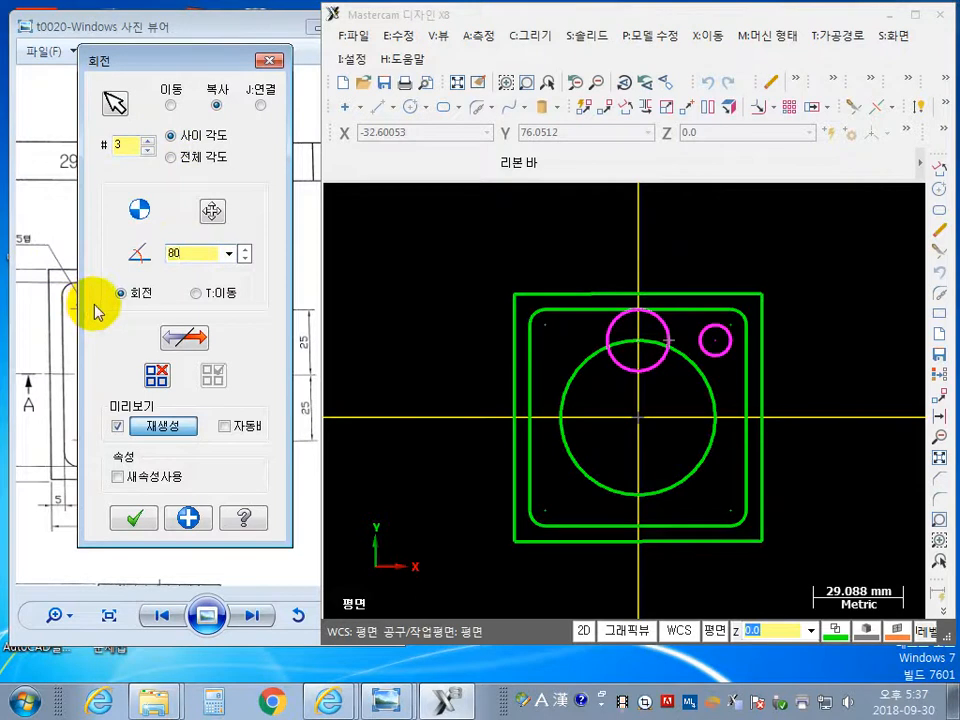
pyautogui.write('80')
pyautogui.press('Return')
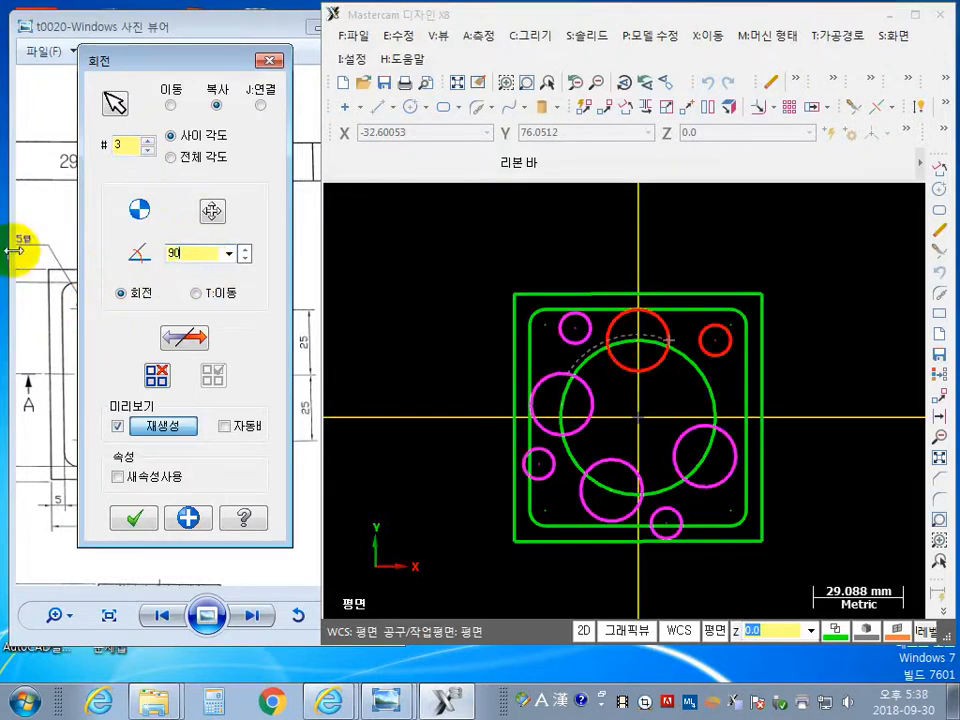
pyautogui.press('Return')
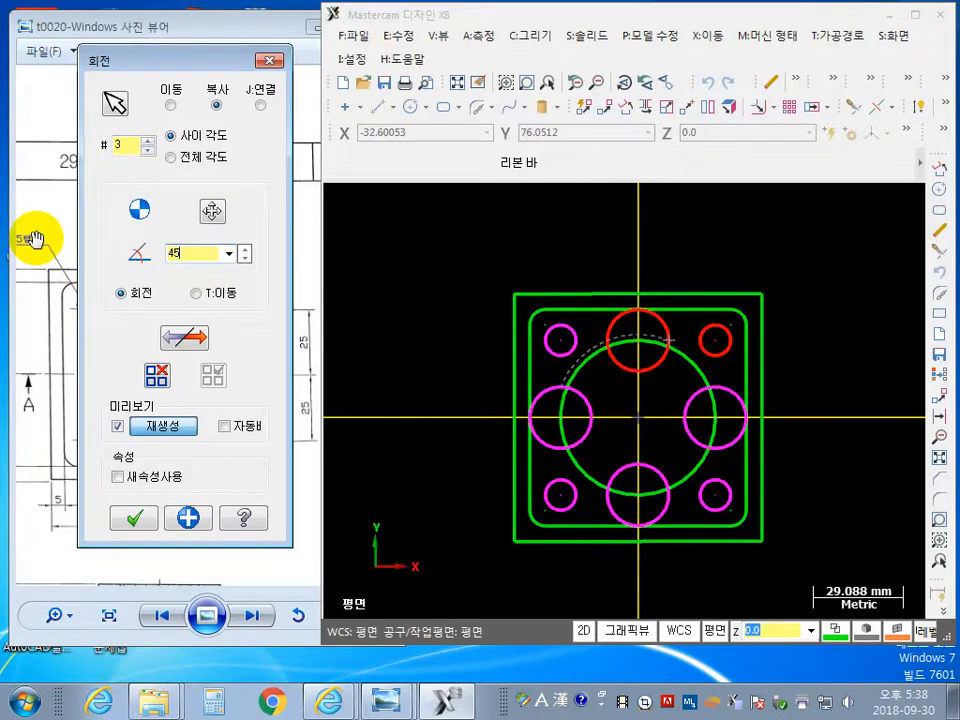
pyautogui.press('Return')
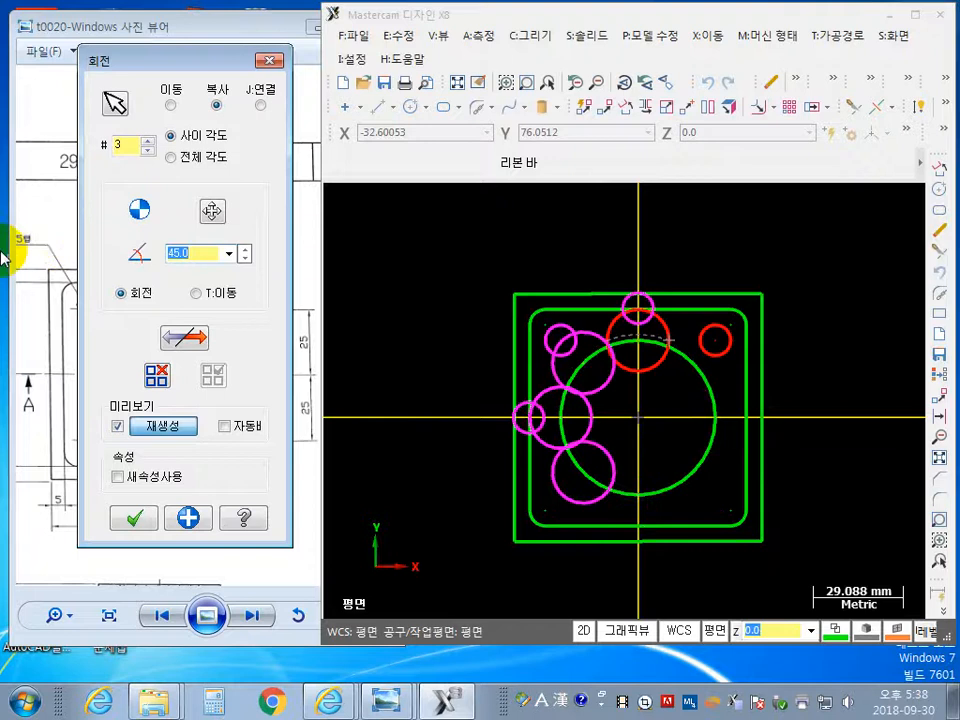
pyautogui.press('BackSpace')
pyautogui.press('Return')
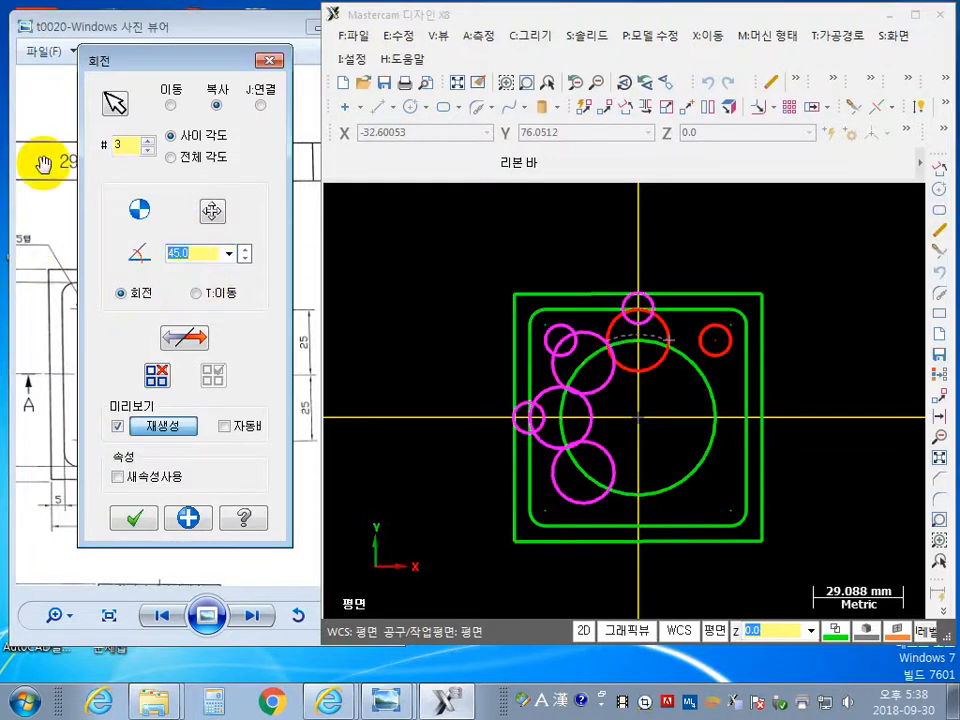
# Set the rotation angle between the copies to 90 degrees.
pyautogui.write('90')
pyautogui.press('Return')
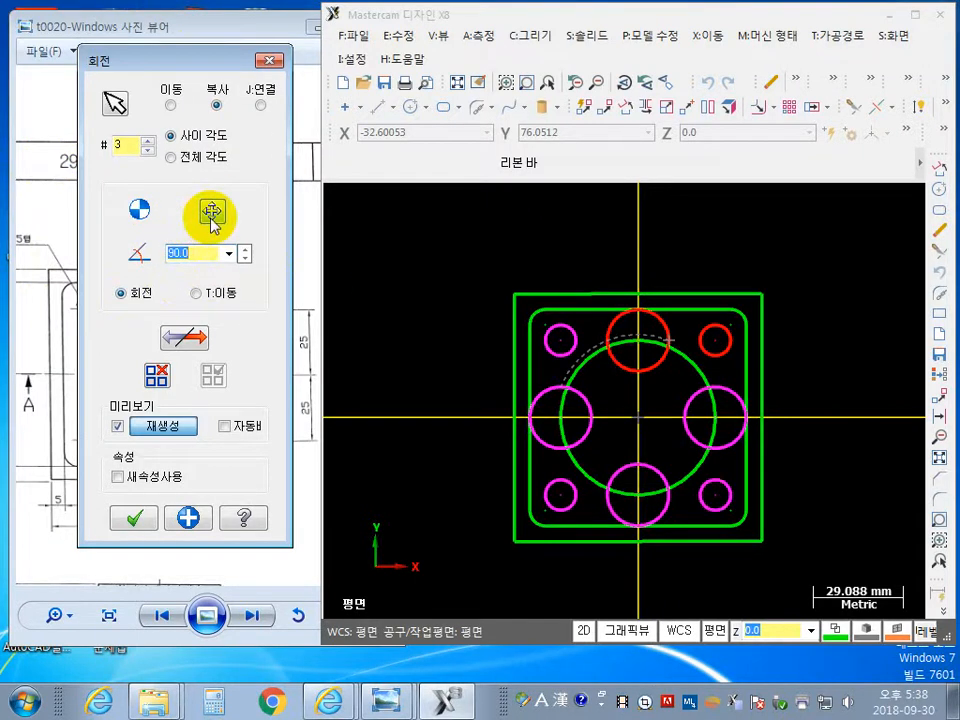
pyautogui.click(140, 213)
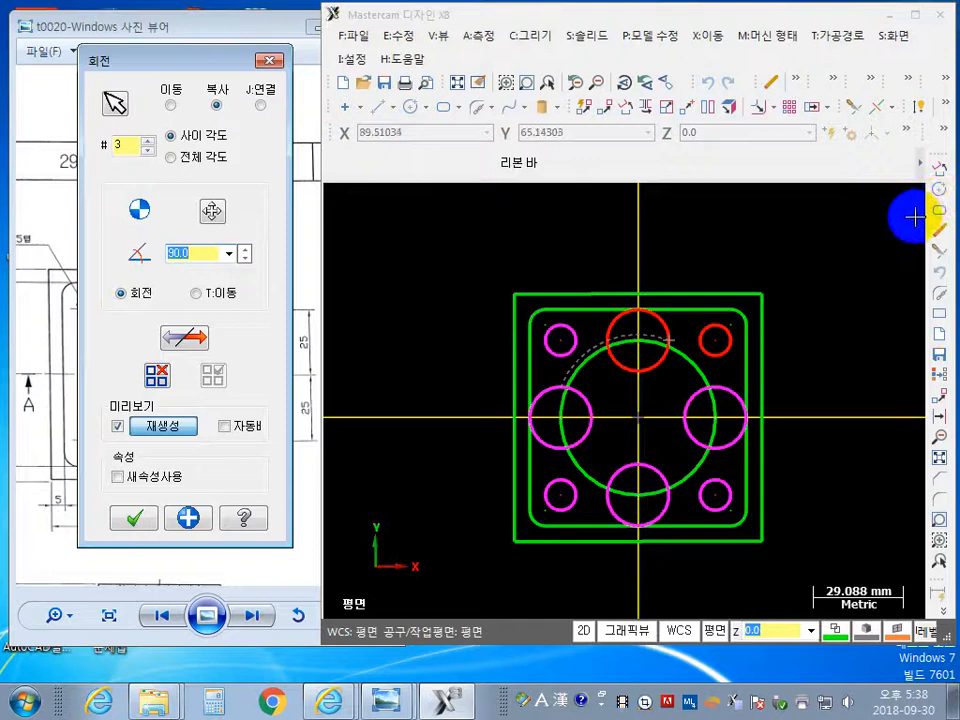
# Try the outer square's lower-left corner as the rotation centre and inspect the preview of the copies.
pyautogui.click(212, 210)
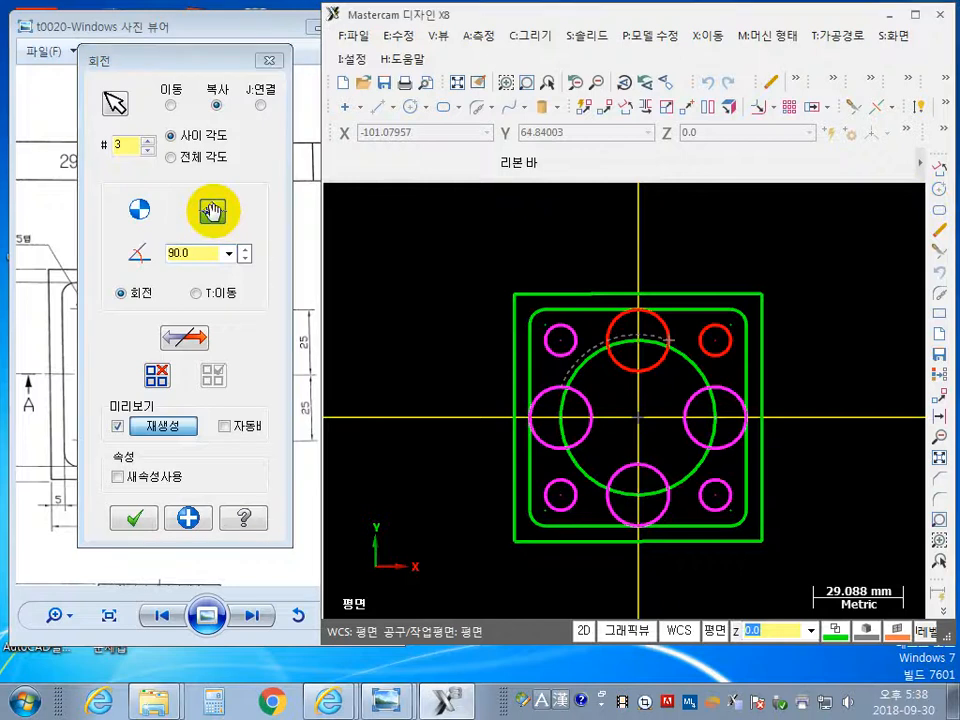
pyautogui.click(212, 212)
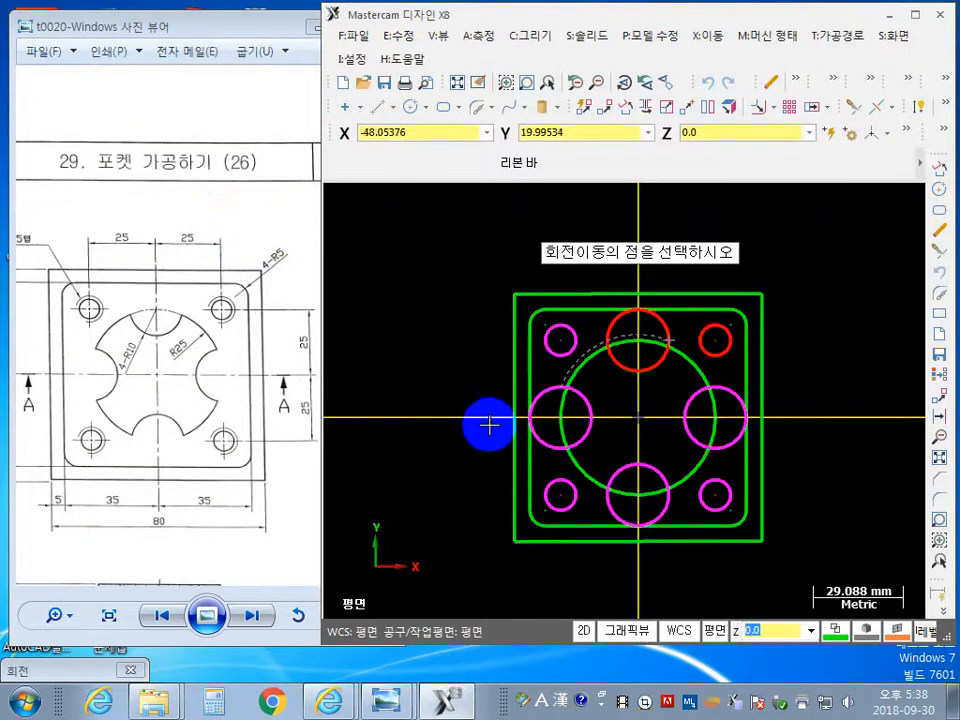
pyautogui.click(500, 557)
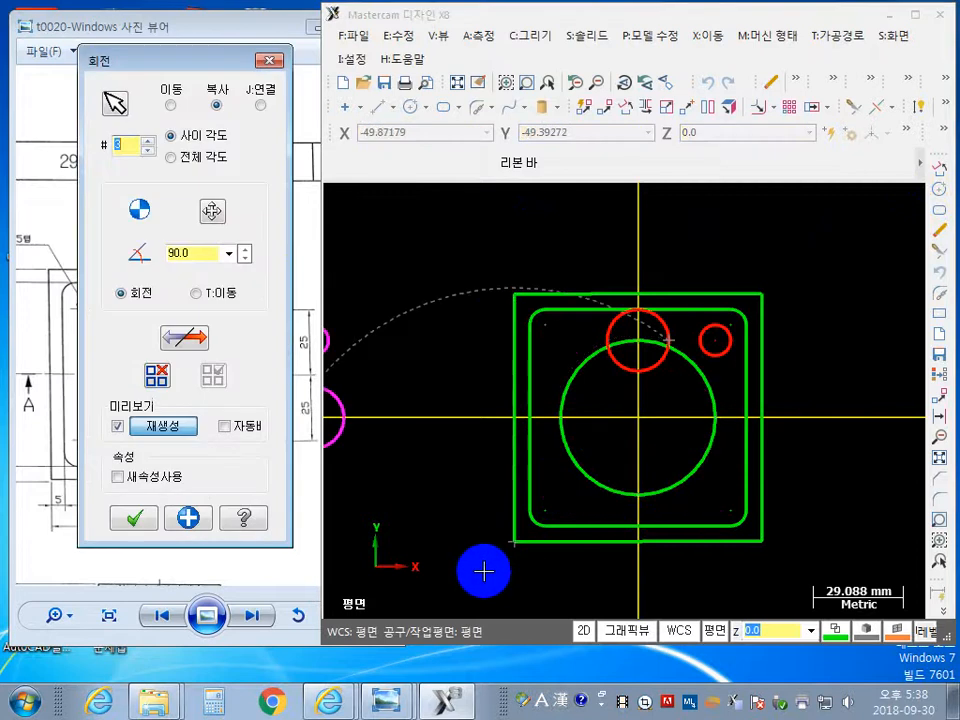
pyautogui.scroll(-4, 490, 555)
pyautogui.moveTo(709, 382); pyautogui.dragTo(747, 235, button='middle')
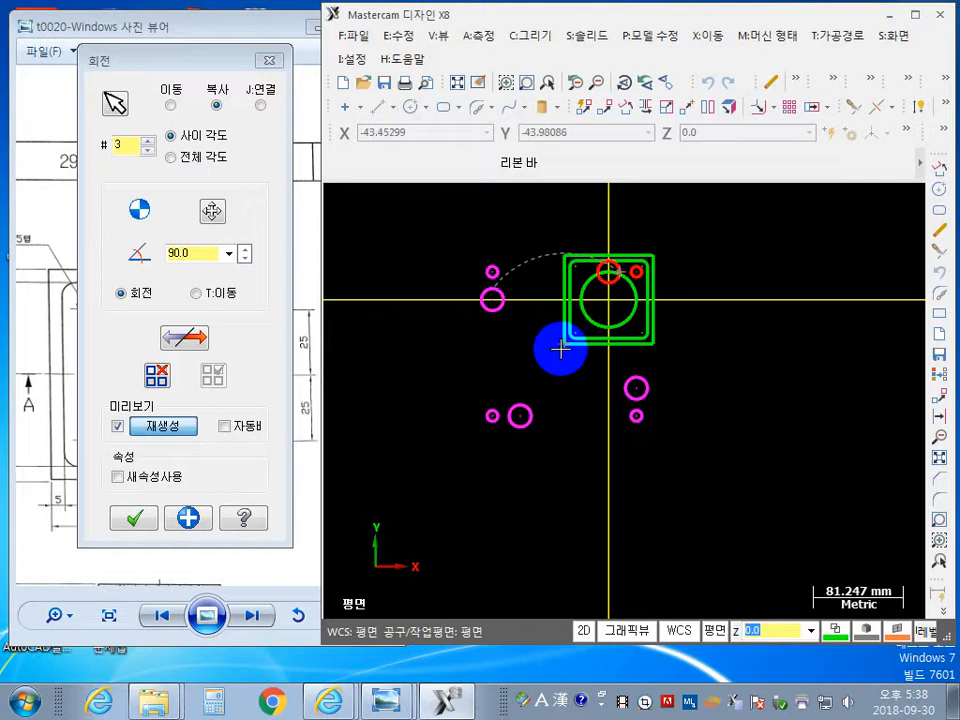
pyautogui.scroll(1, 530, 310)
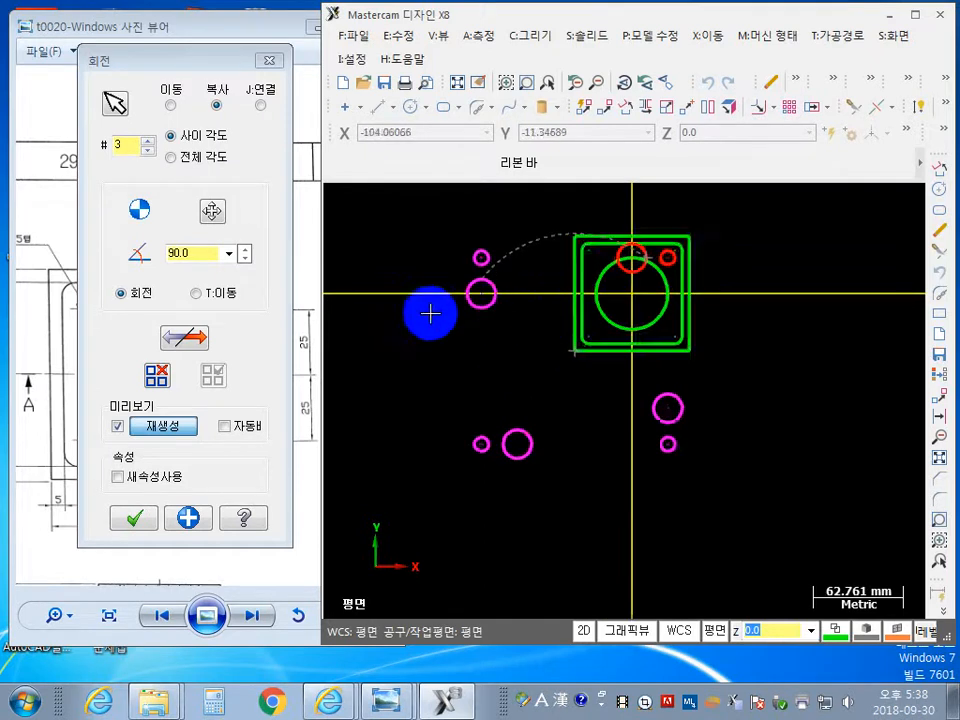
pyautogui.scroll(1, 430, 314)
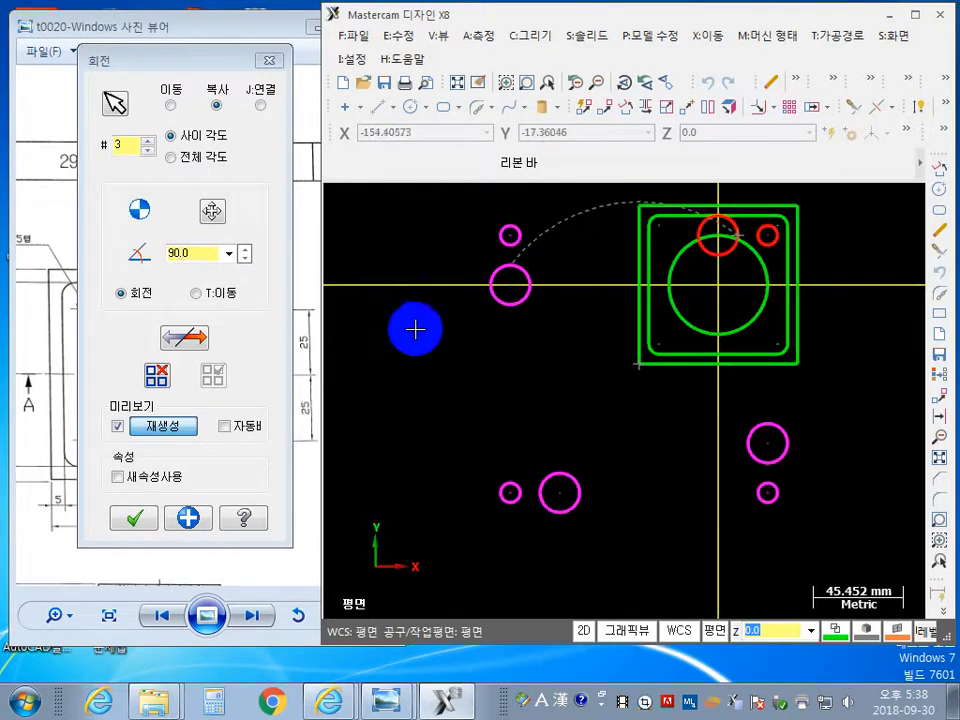
# Set the rotation centre to the origin at the middle of the part.
pyautogui.click(211, 211)
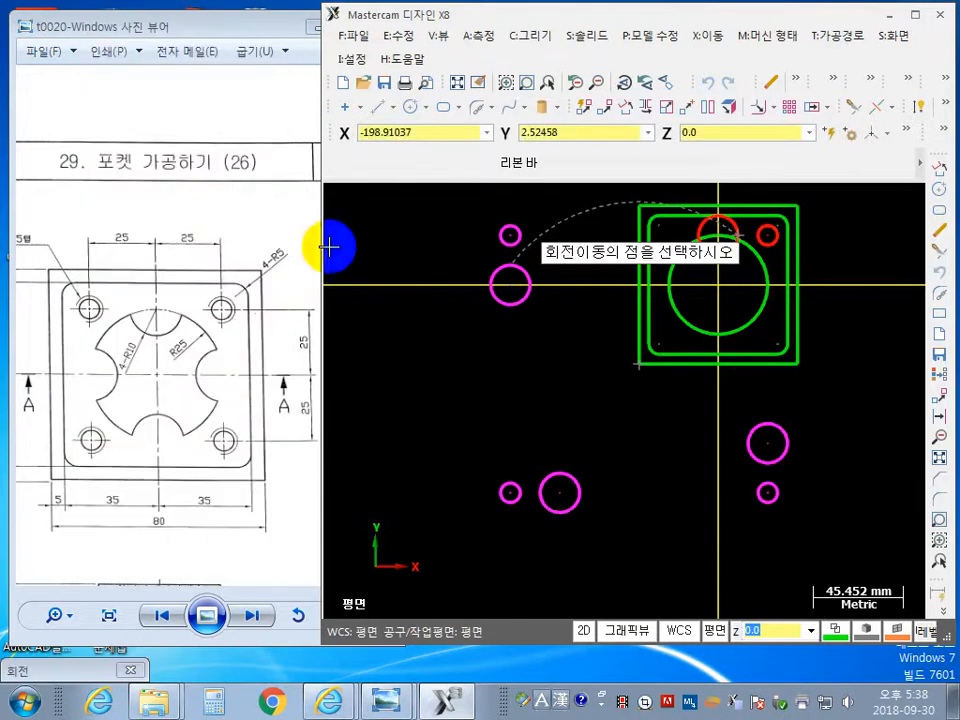
pyautogui.click(716, 300)
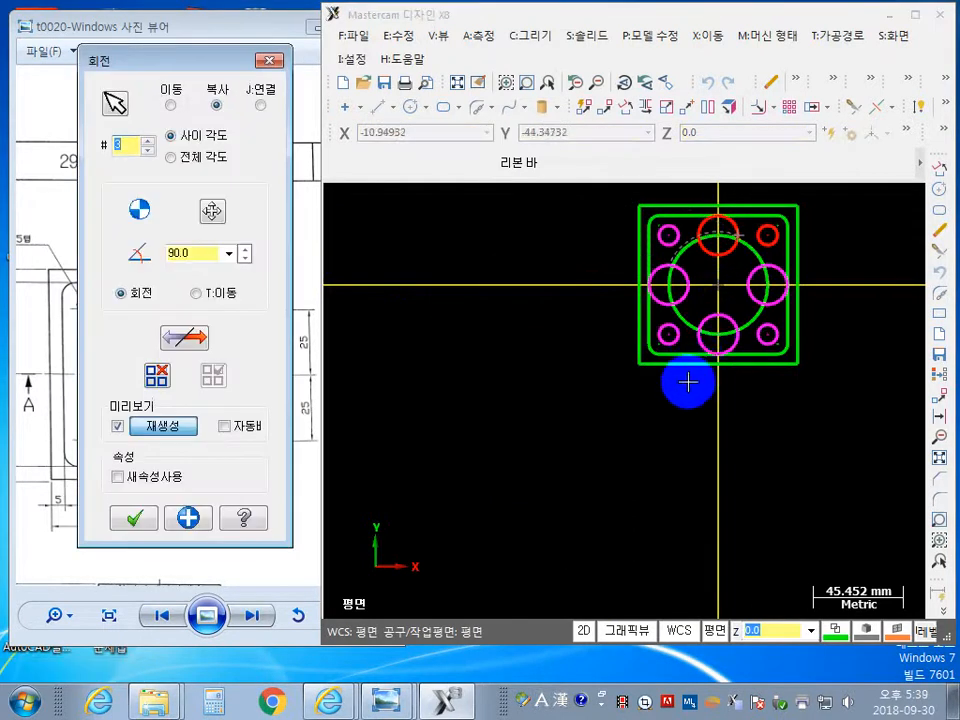
pyautogui.moveTo(687, 382)
pyautogui.mouseDown(button='middle')
pyautogui.moveTo(497, 501)
pyautogui.moveTo(520, 477)
pyautogui.mouseUp(button='middle')
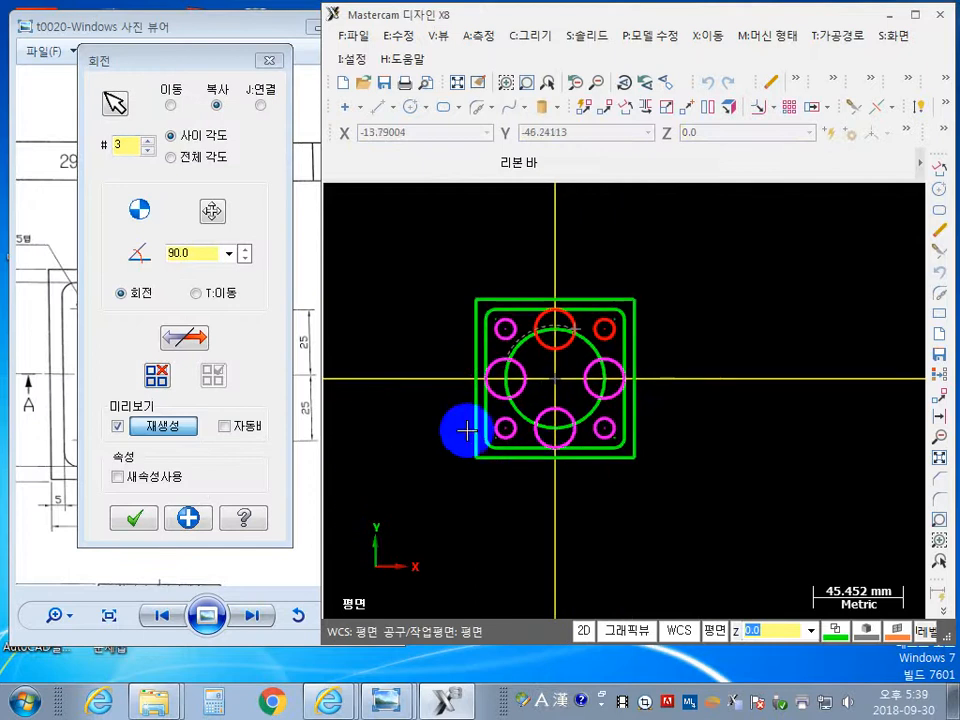
# Apply the rotation to create the remaining R10 cutout circles and corner holes around the pocket.
pyautogui.click(213, 210)
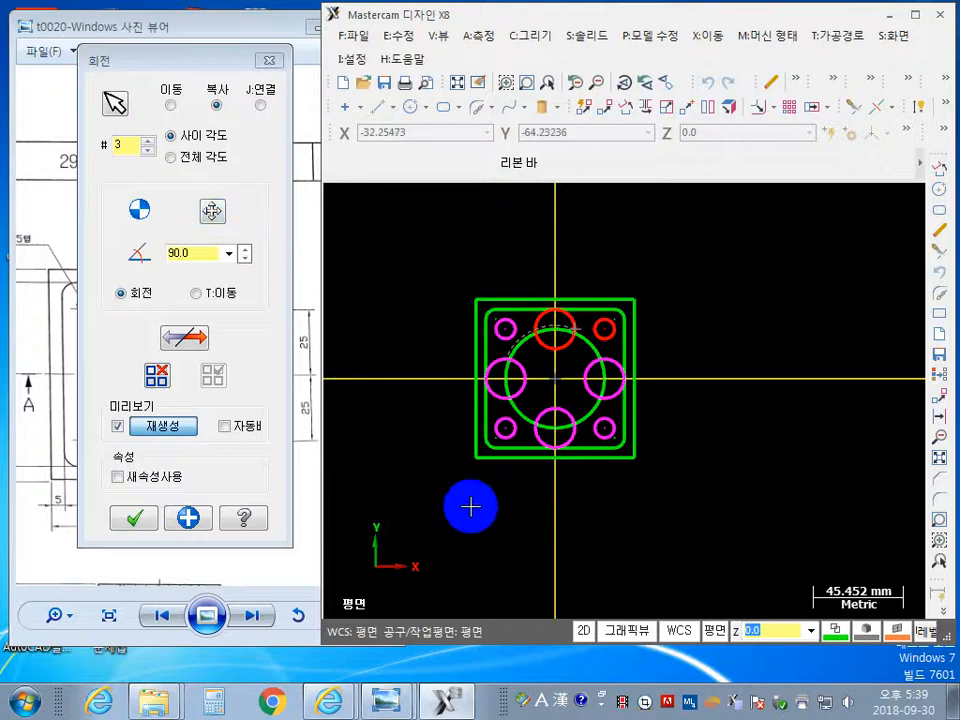
pyautogui.scroll(2, 495, 452)
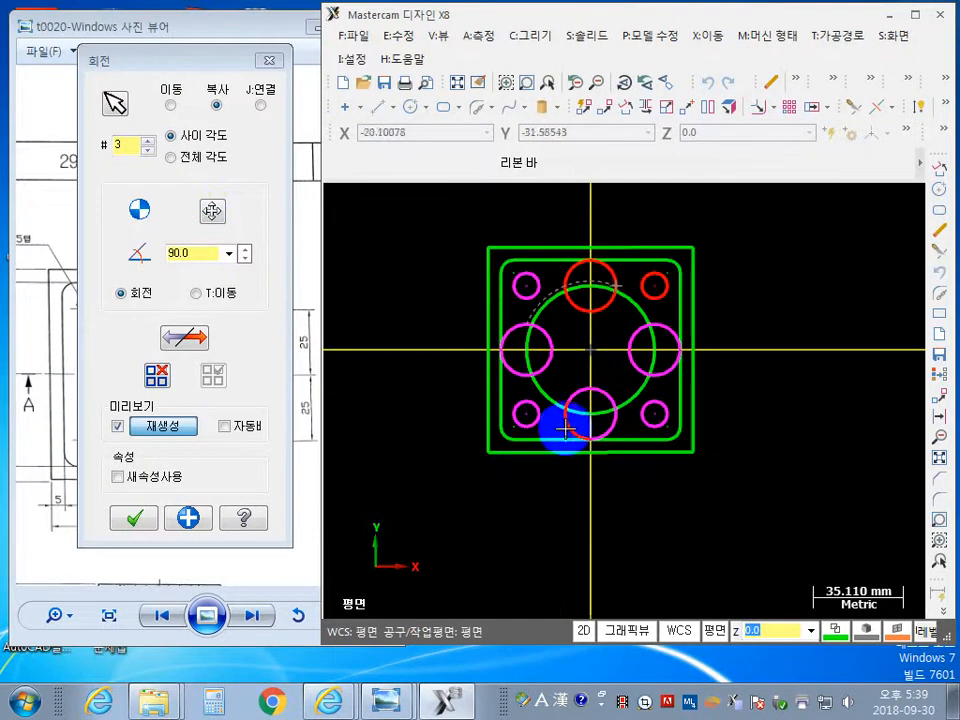
pyautogui.click(134, 518)
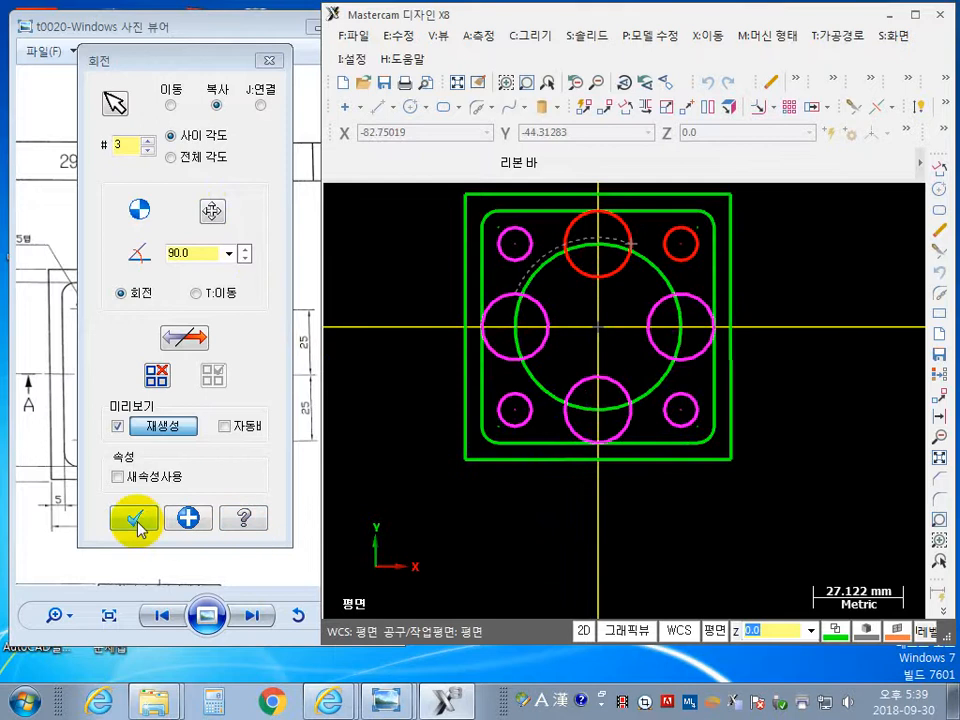
pyautogui.moveTo(659, 430); pyautogui.dragTo(611, 531, button='middle')
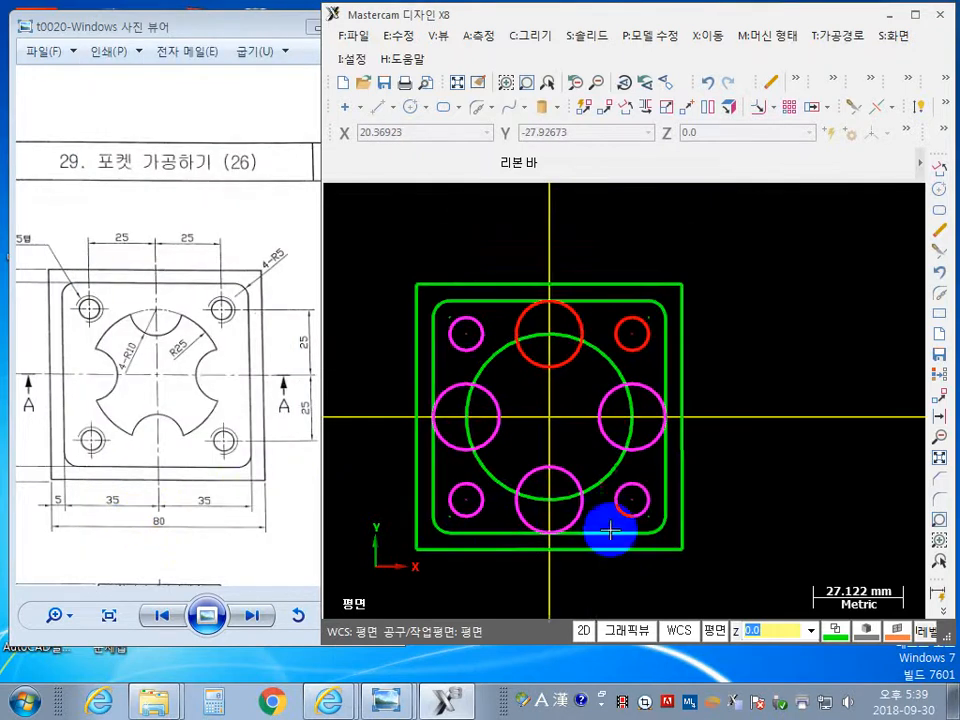
pyautogui.scroll(1, 627, 485)
pyautogui.moveTo(628, 481); pyautogui.dragTo(665, 436, button='middle')
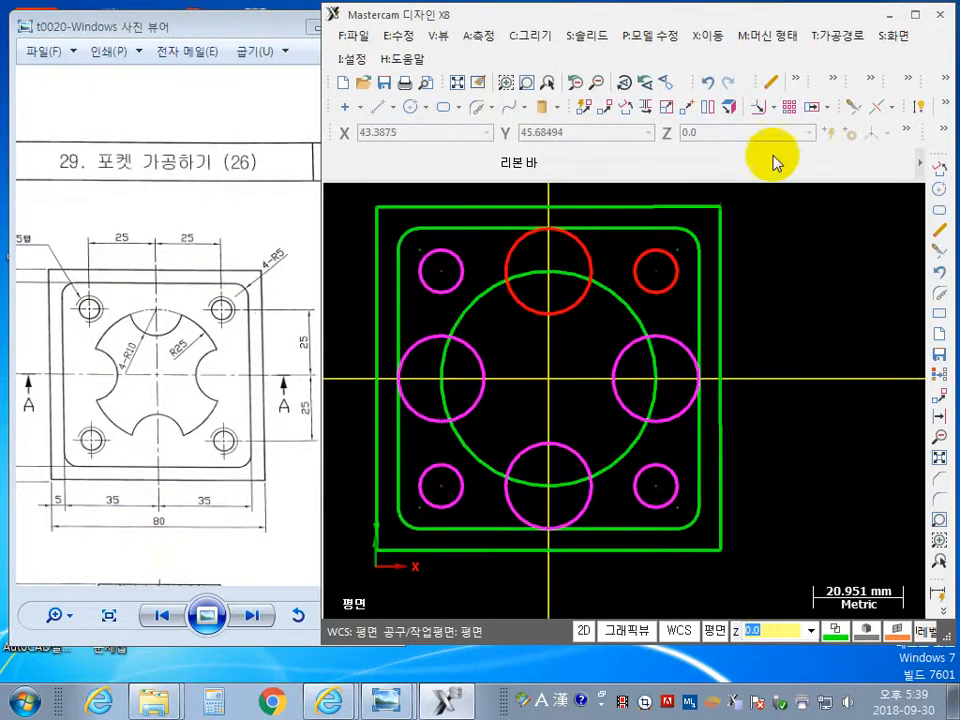
# Divide away the four arcs of the R25 circle that lie inside the R10 cutout circles.
pyautogui.click(847, 108)
pyautogui.click(466, 171)
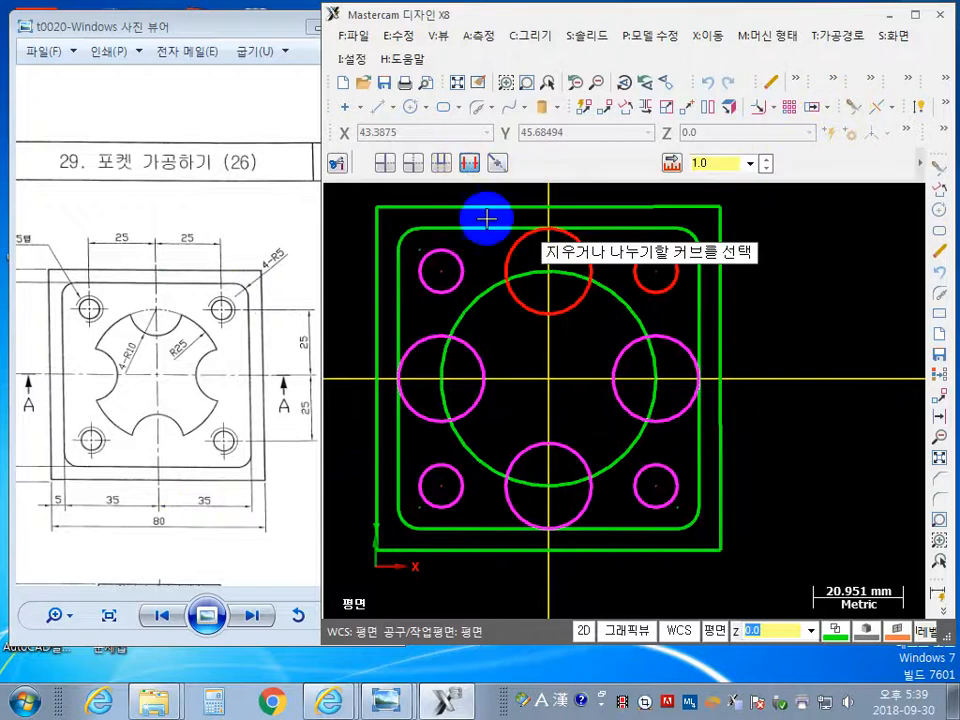
pyautogui.click(447, 380)
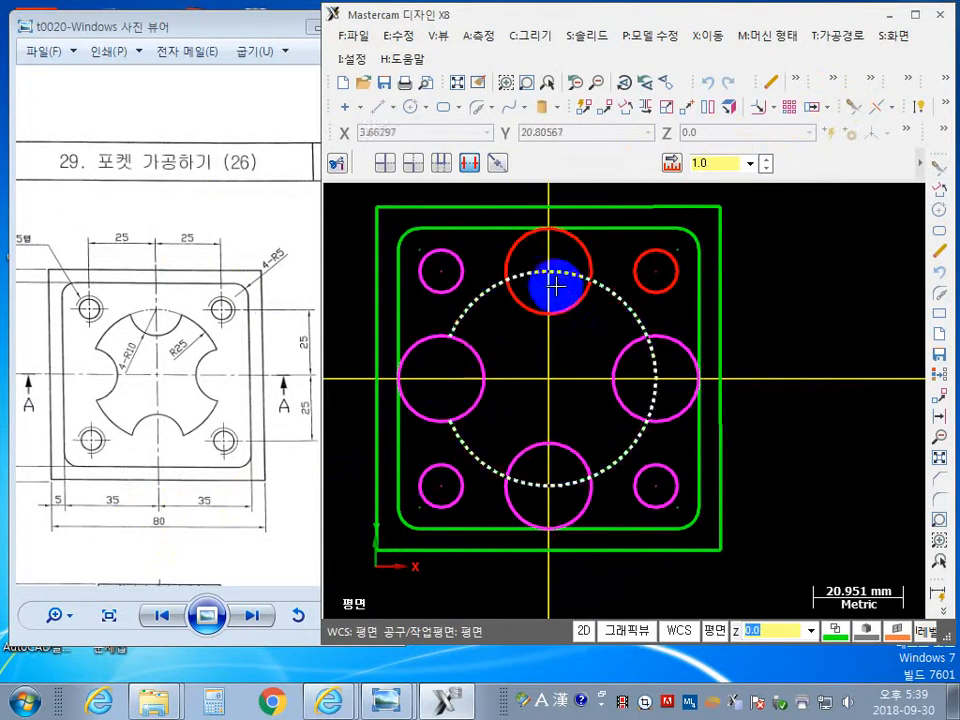
pyautogui.click(557, 279)
pyautogui.click(654, 354)
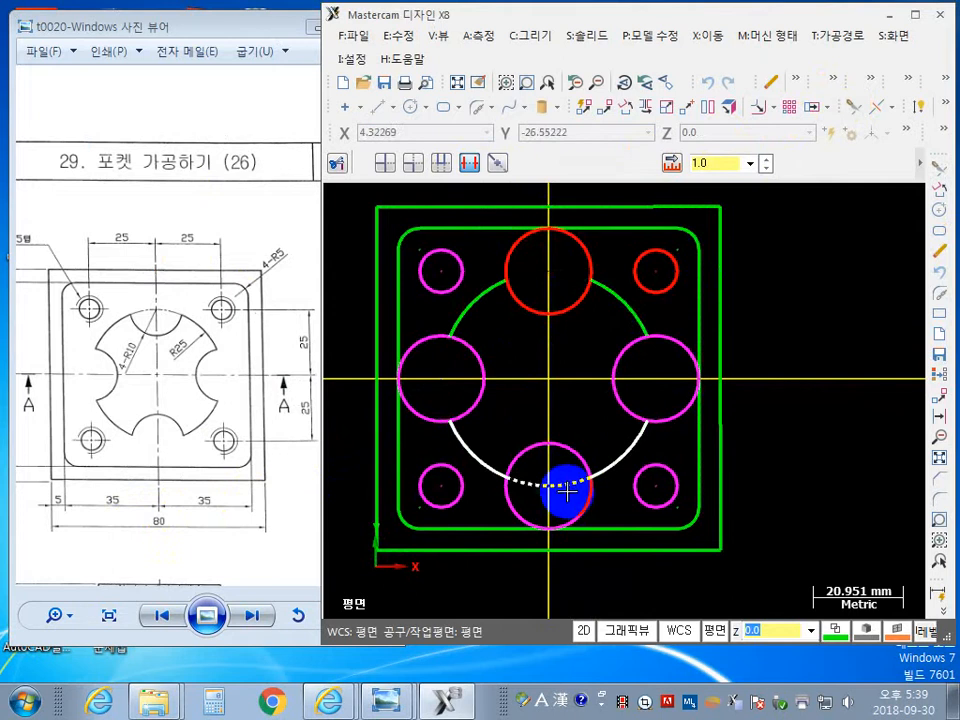
pyautogui.click(561, 488)
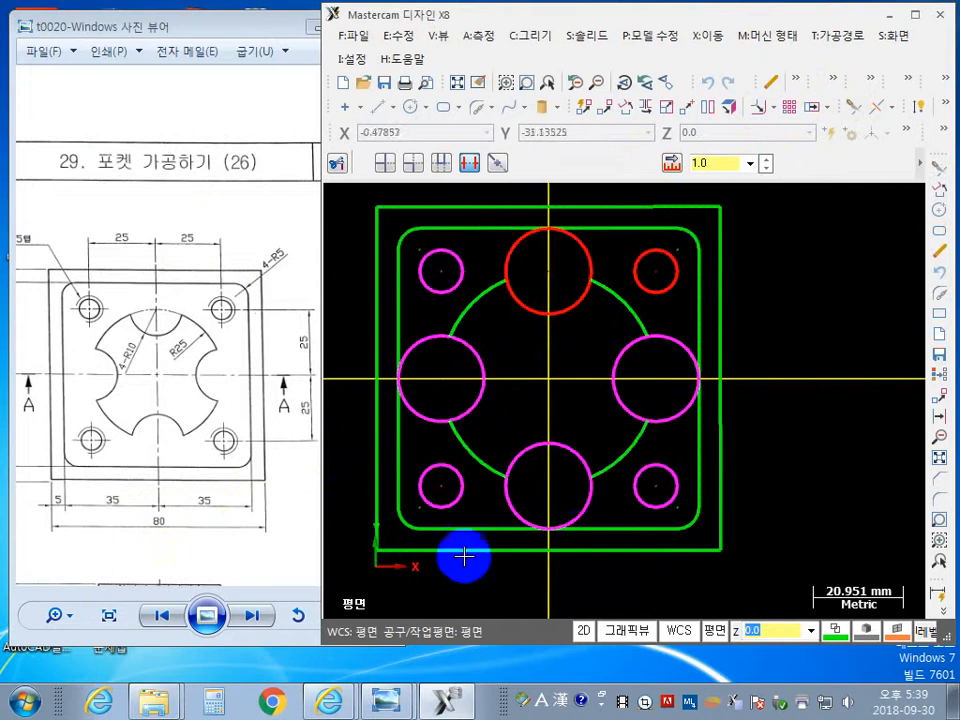
# Try to divide away the outer part of the upper R10 circle, and undo that removal.
pyautogui.click(573, 250)
pyautogui.scroll(1, 592, 313)
pyautogui.scroll(1, 592, 313)
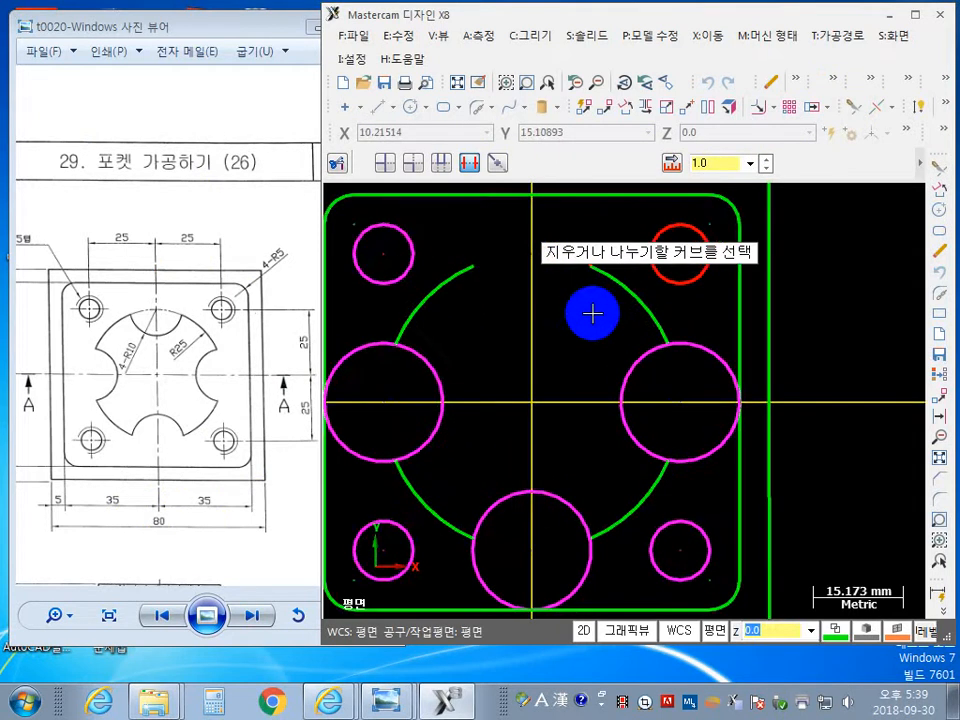
pyautogui.scroll(-5, 592, 315)
pyautogui.moveTo(591, 366); pyautogui.dragTo(603, 482, button='middle')
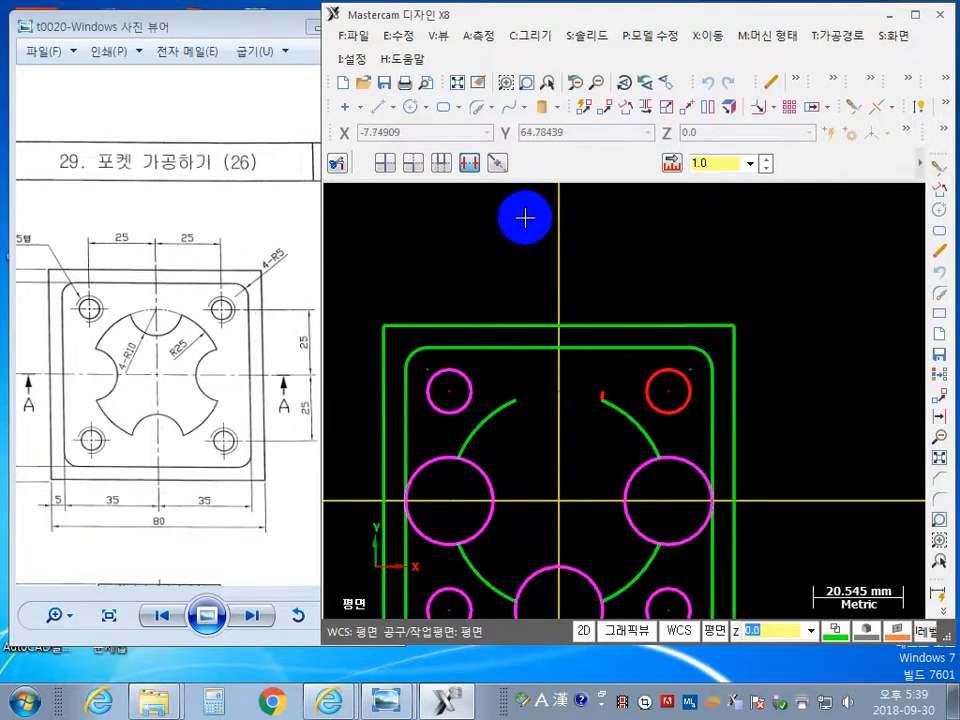
pyautogui.press('Escape')
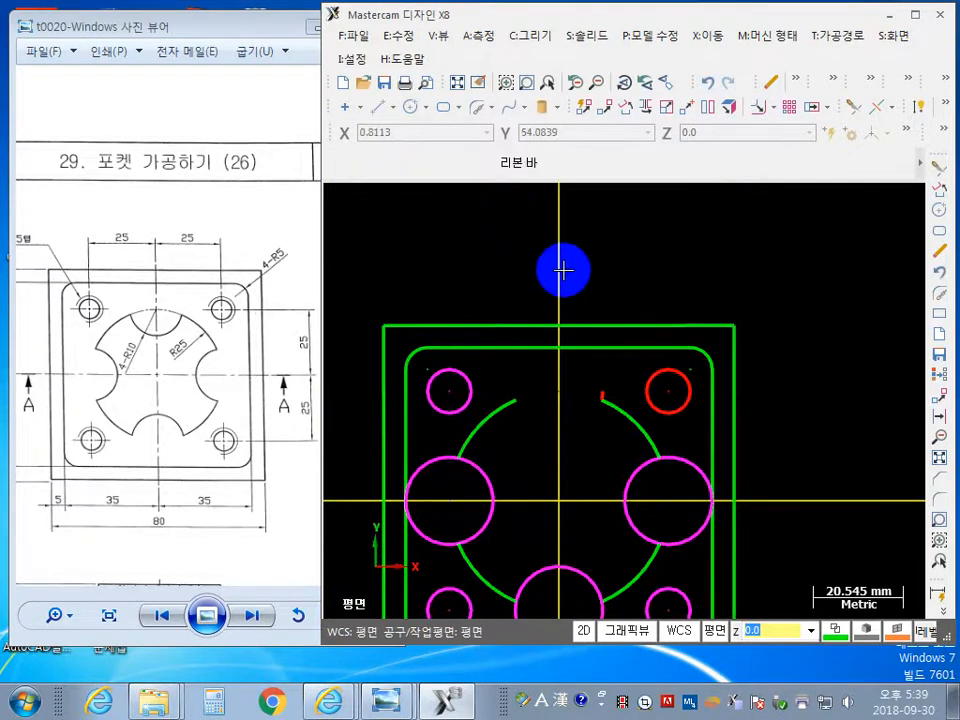
pyautogui.hotkey('ctrl', 'z')
pyautogui.moveTo(657, 342)
pyautogui.mouseDown(button='middle')
pyautogui.moveTo(658, 193)
pyautogui.moveTo(665, 222)
pyautogui.mouseUp(button='middle')
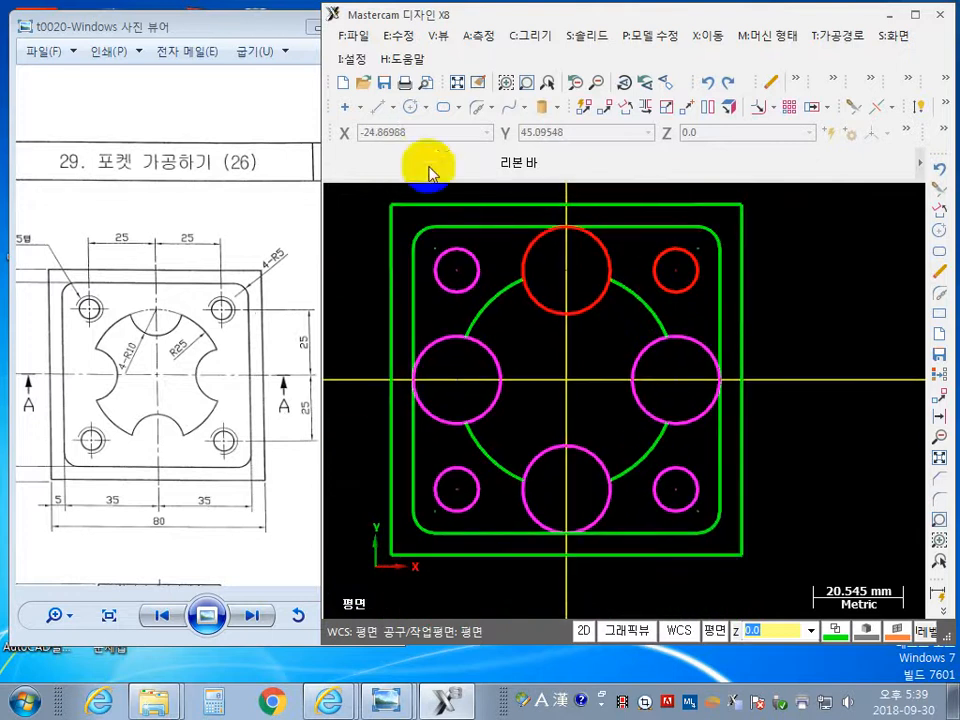
# Divide away the outer arcs of the upper R10 circle, keeping only the arc inside the R25 pocket.
pyautogui.click(840, 105)
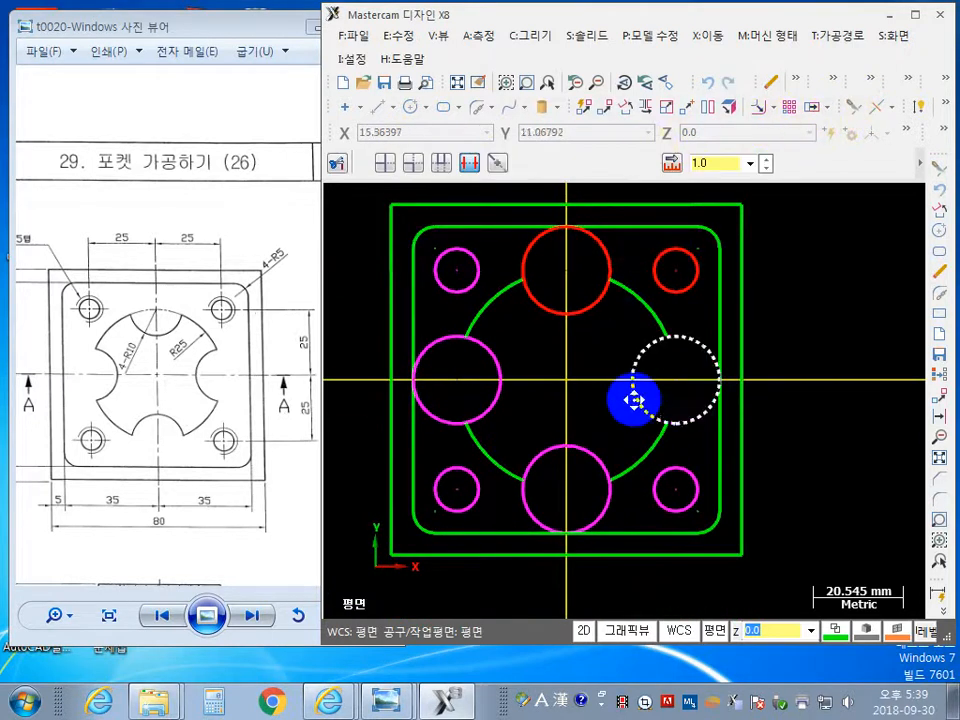
pyautogui.moveTo(632, 399); pyautogui.dragTo(658, 450, button='middle')
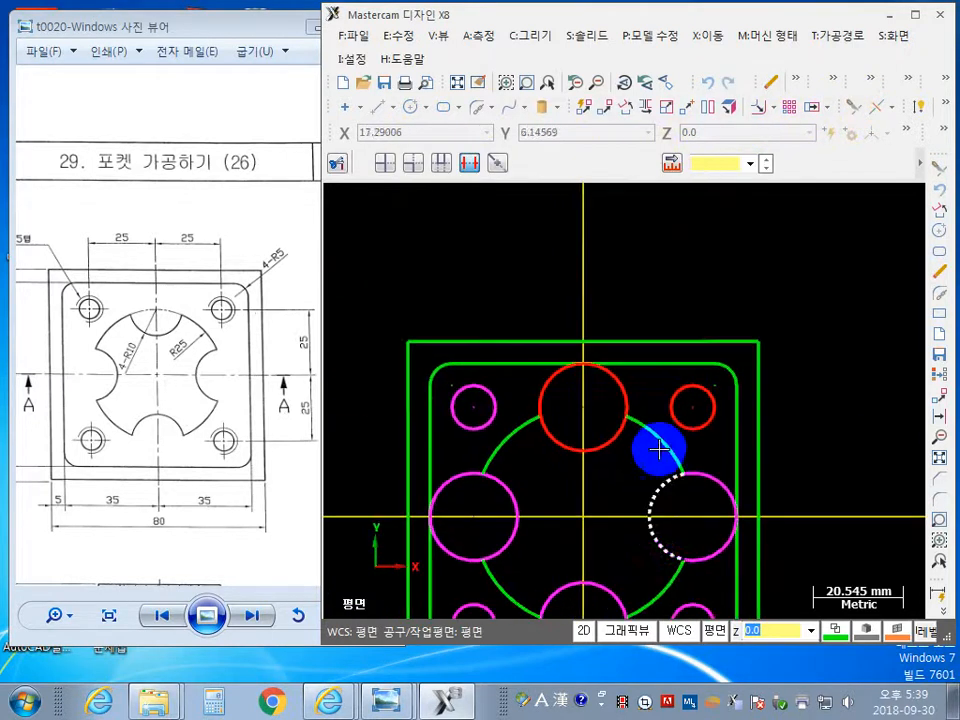
pyautogui.click(621, 384)
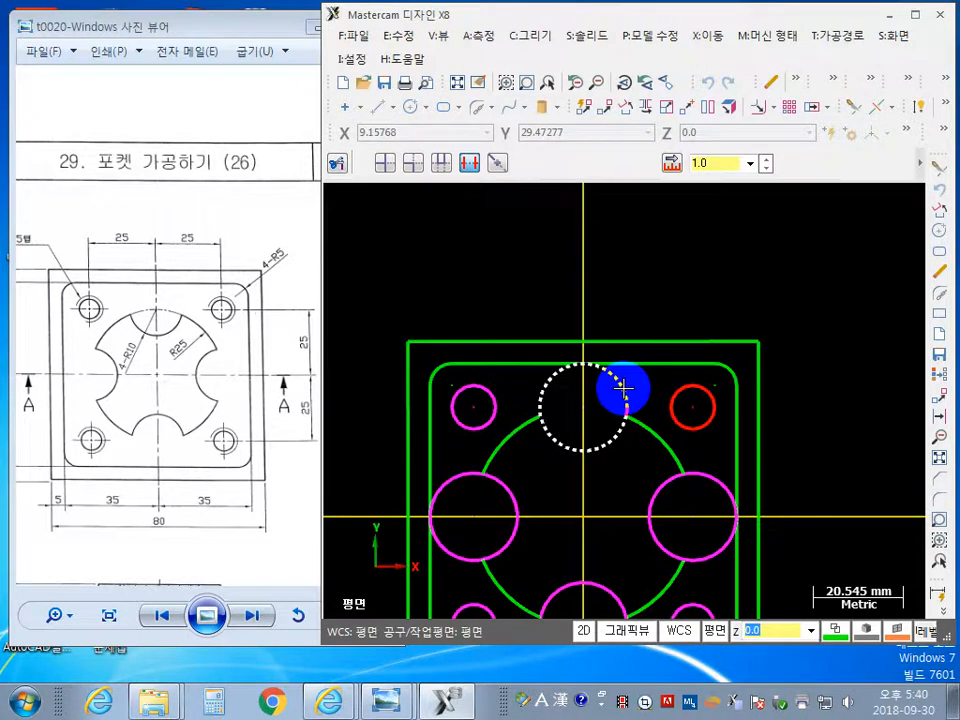
pyautogui.click(623, 387)
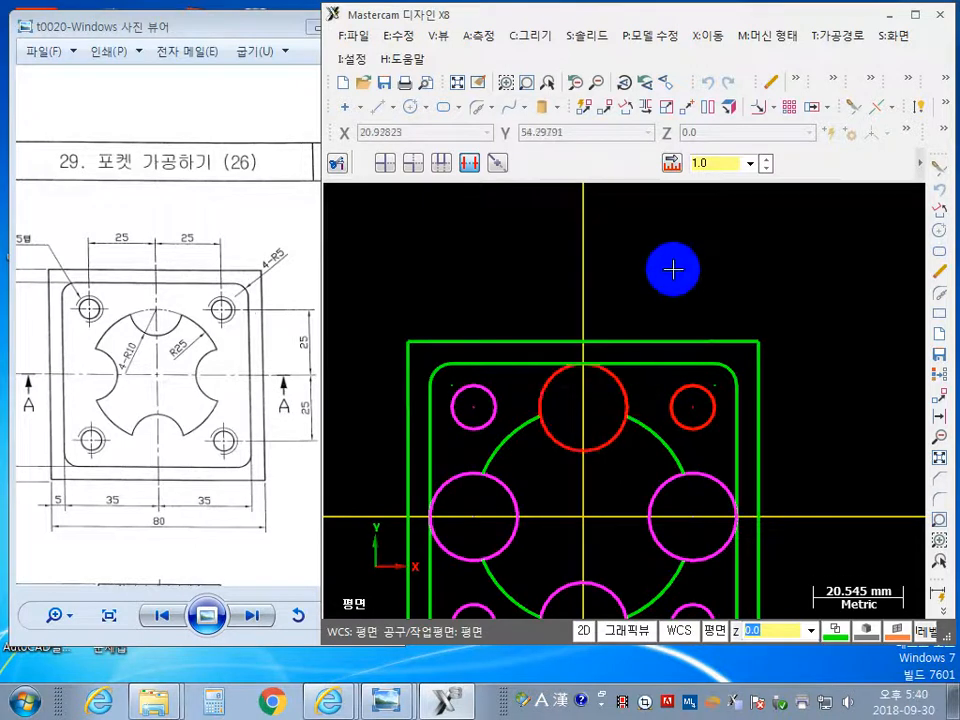
pyautogui.click(542, 389)
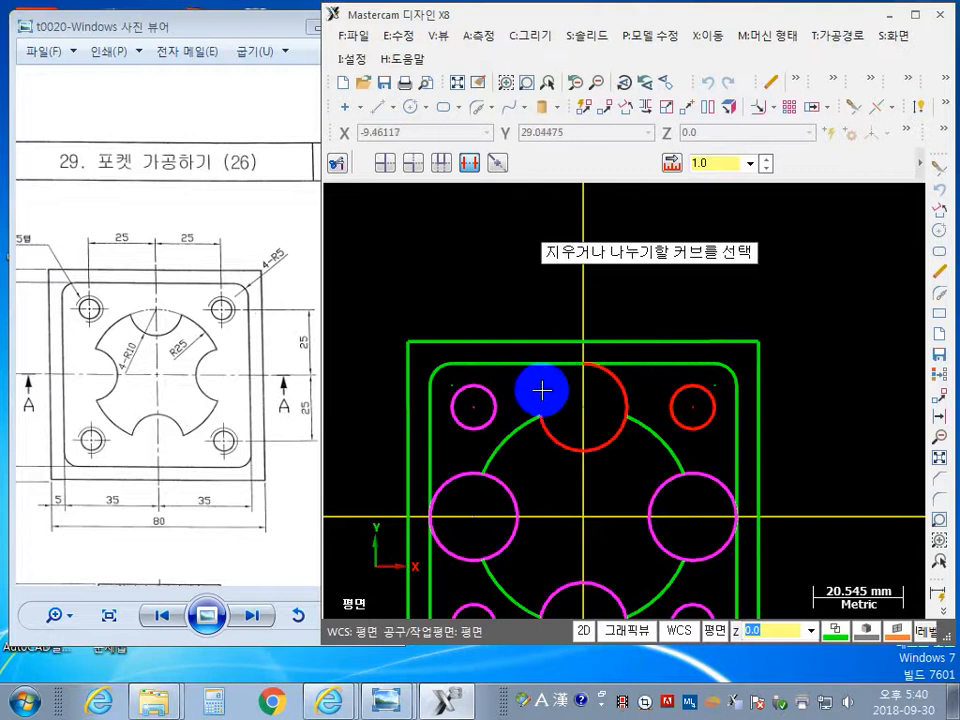
pyautogui.click(621, 386)
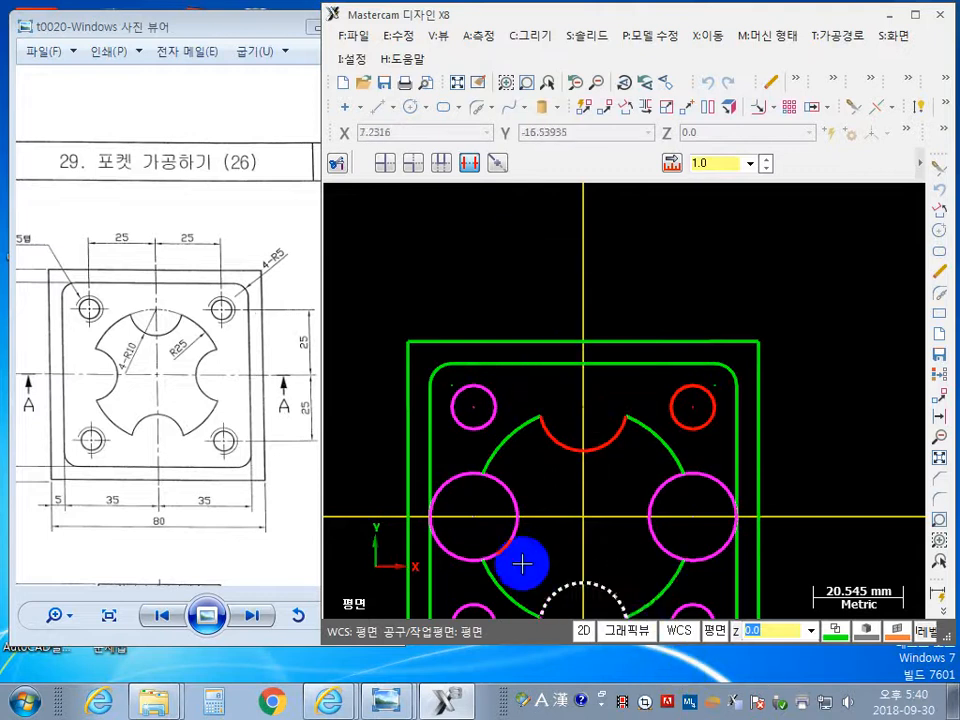
# Divide away the arcs of the left and lower R10 circles that lie outside the R25 pocket.
pyautogui.moveTo(521, 535)
pyautogui.mouseDown(button='middle')
pyautogui.moveTo(542, 388)
pyautogui.moveTo(552, 380)
pyautogui.mouseUp(button='middle')
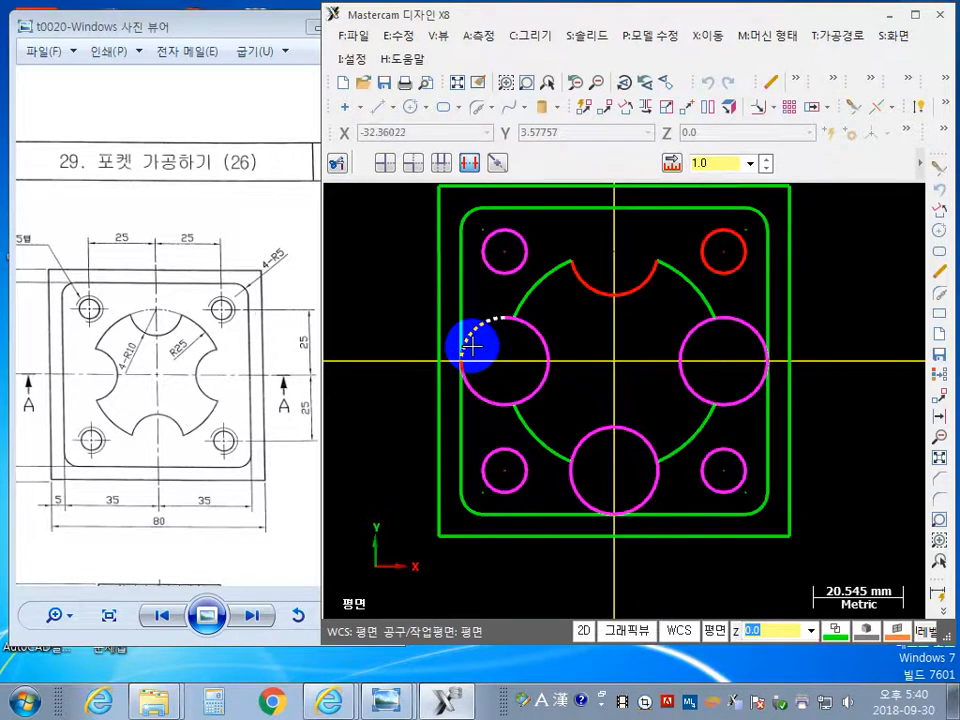
pyautogui.click(486, 398)
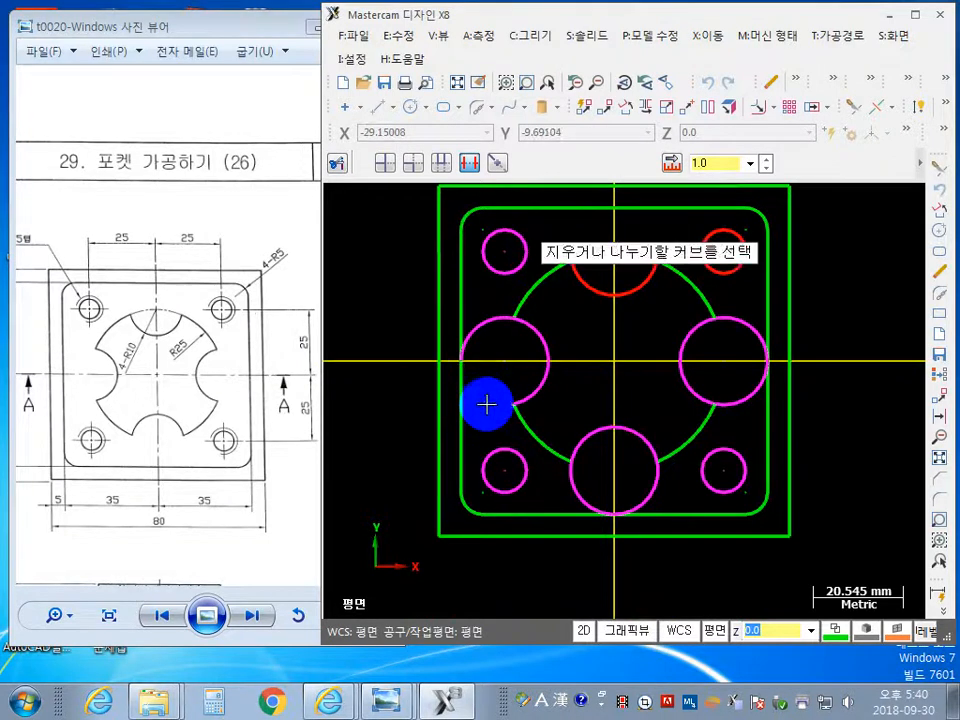
pyautogui.click(482, 325)
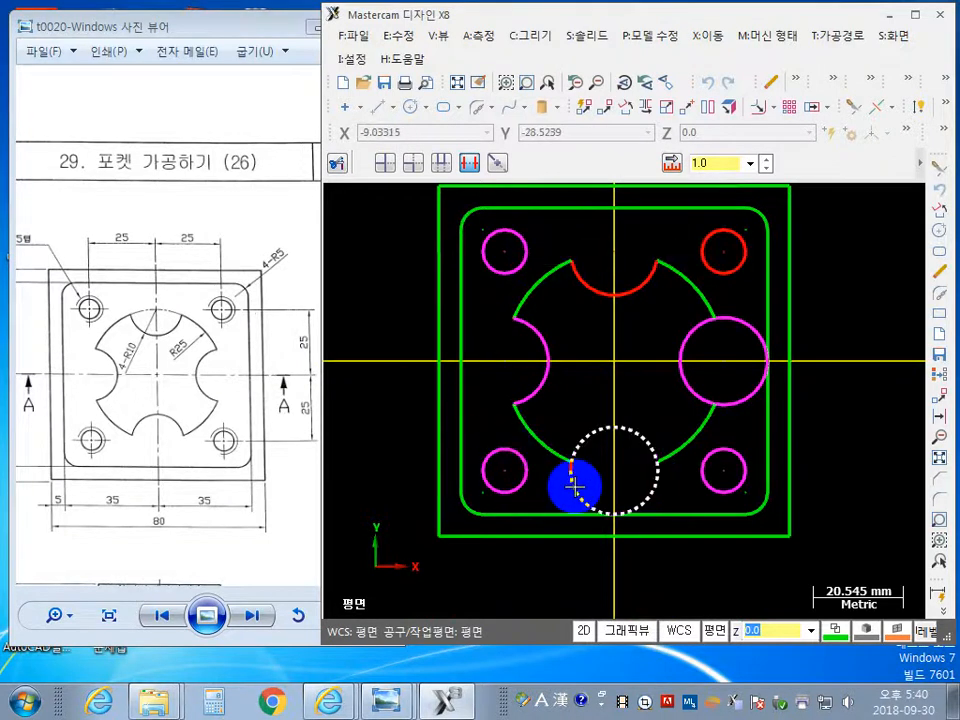
pyautogui.click(663, 486)
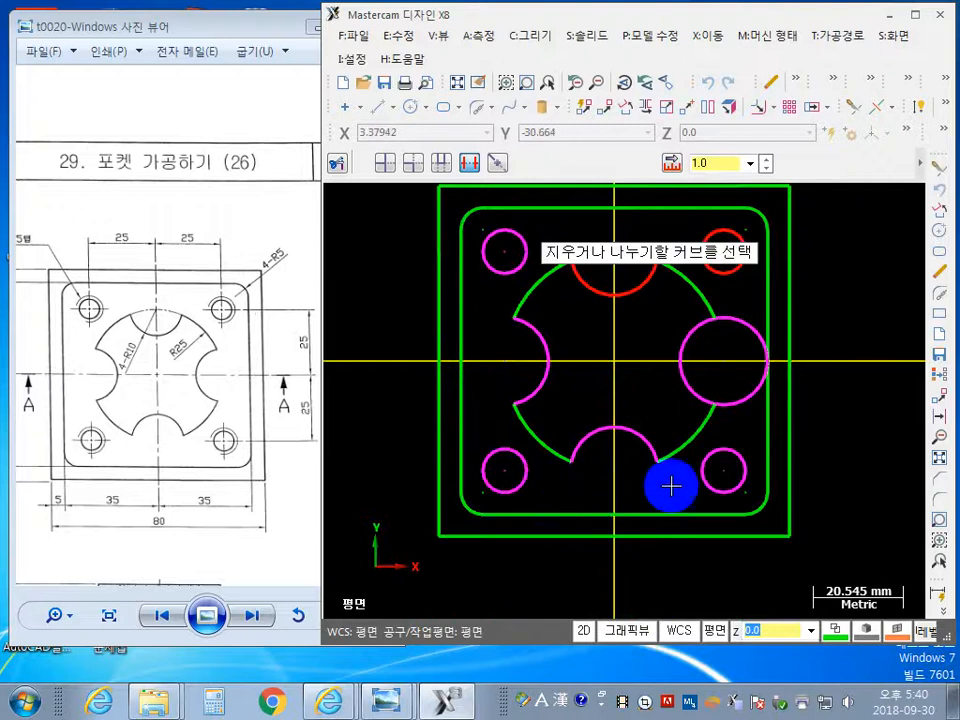
# Divide away the outer arcs of the right R10 circle to close the pocket outline, and end the trimming.
pyautogui.moveTo(701, 486); pyautogui.dragTo(643, 561, button='middle')
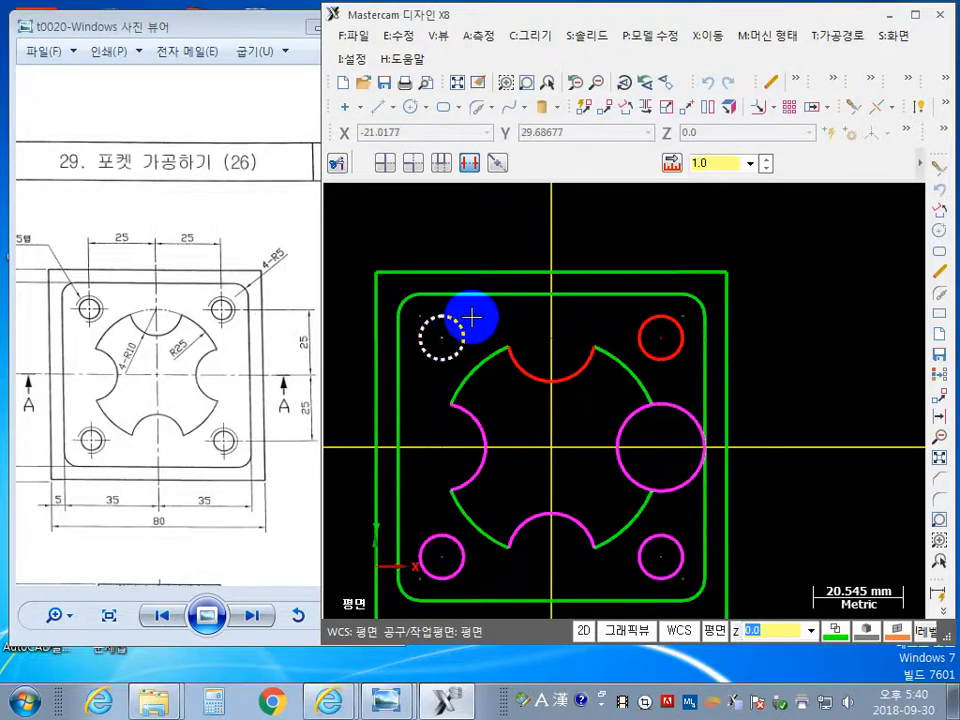
pyautogui.click(689, 414)
pyautogui.click(687, 470)
pyautogui.moveTo(644, 548)
pyautogui.mouseDown(button='middle')
pyautogui.moveTo(650, 460)
pyautogui.moveTo(726, 460)
pyautogui.mouseUp(button='middle')
pyautogui.scroll(-5, 725, 465)
pyautogui.scroll(-3, 691, 484)
pyautogui.moveTo(673, 511); pyautogui.dragTo(640, 520, button='middle')
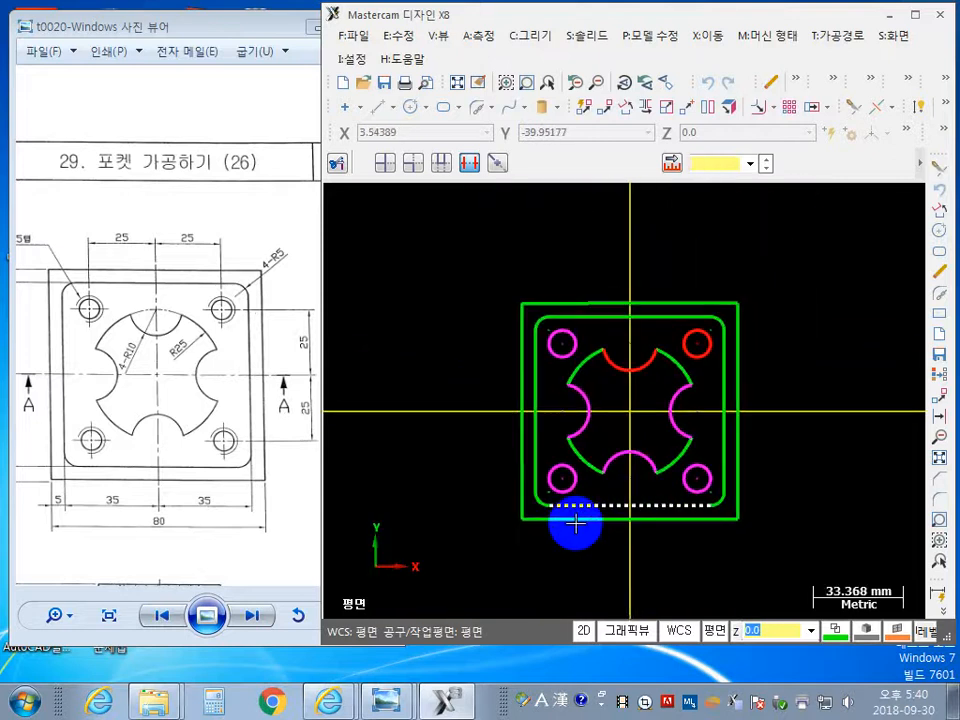
pyautogui.press('Escape')
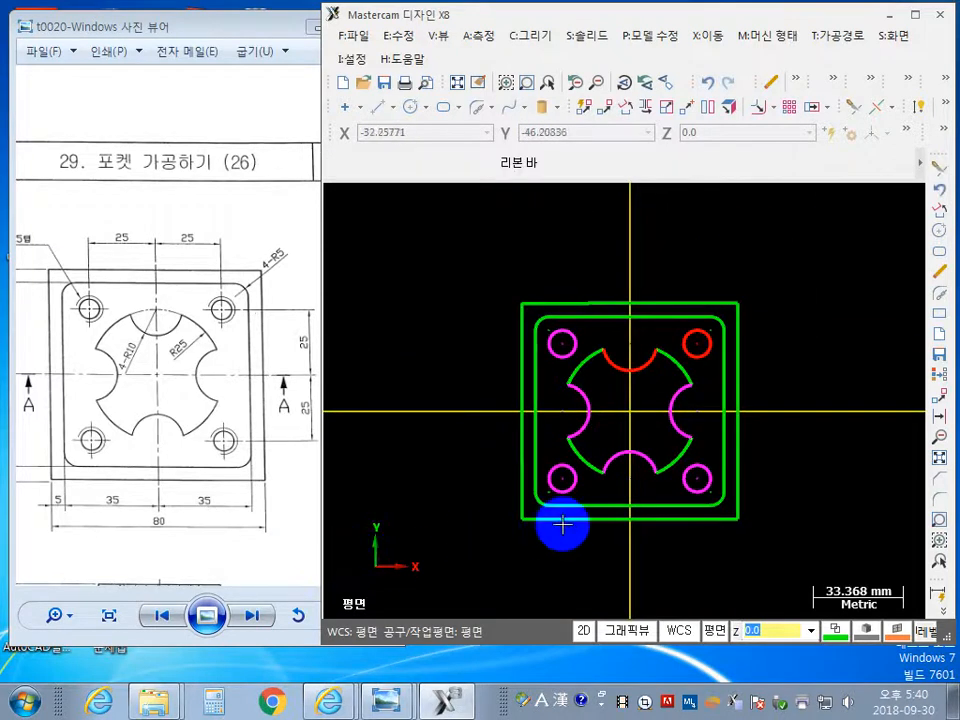
pyautogui.moveTo(750, 363); pyautogui.dragTo(729, 379, button='middle')
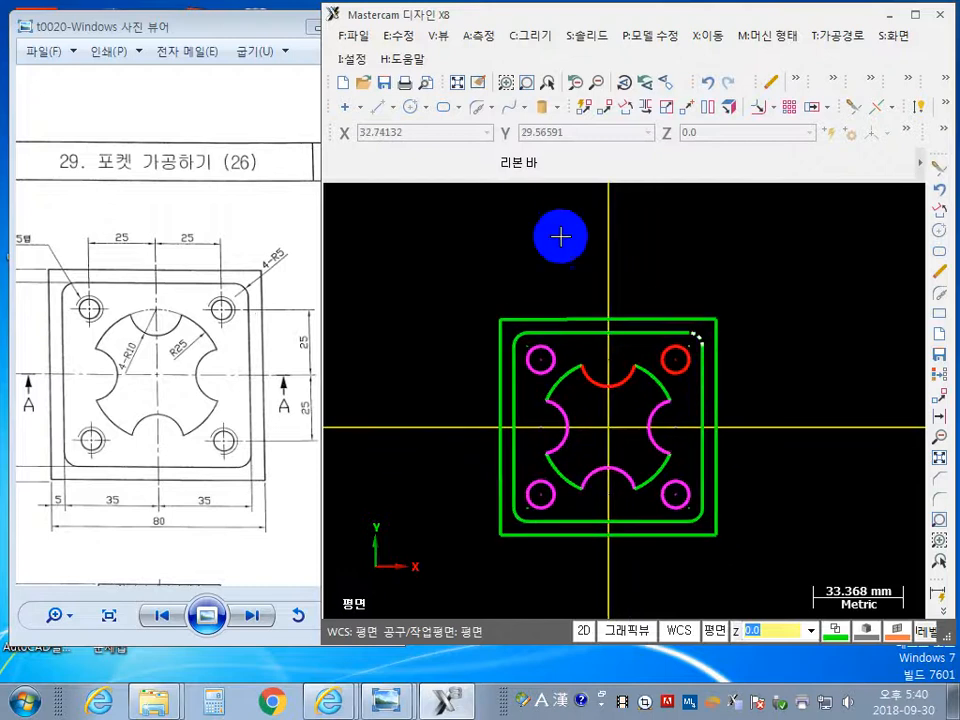
pyautogui.scroll(1, 768, 477)
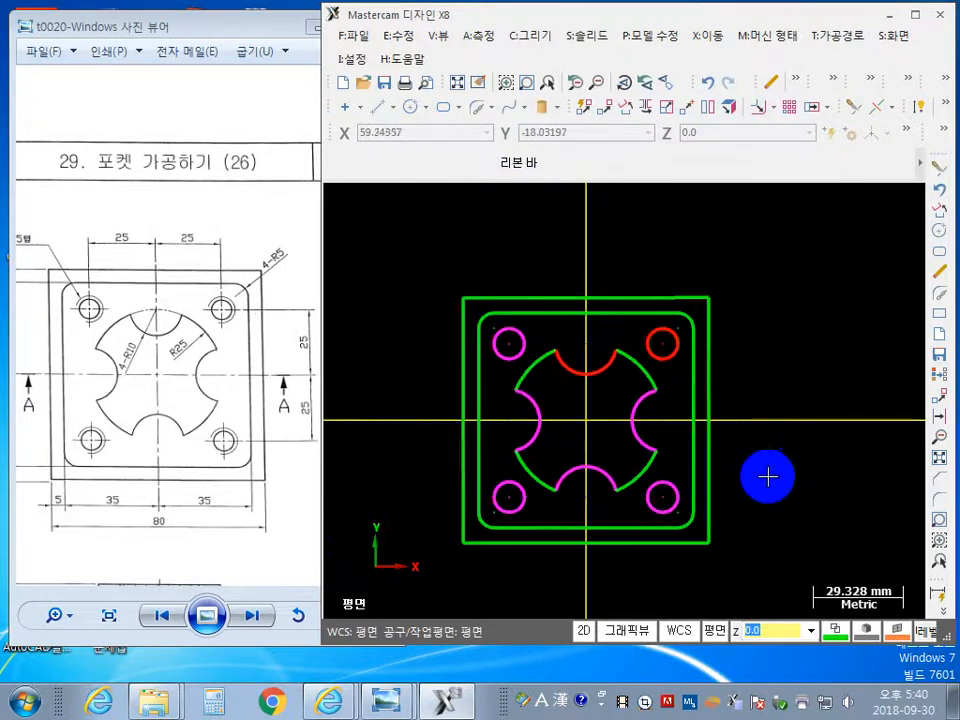
pyautogui.moveTo(778, 466); pyautogui.dragTo(799, 455, button='middle')
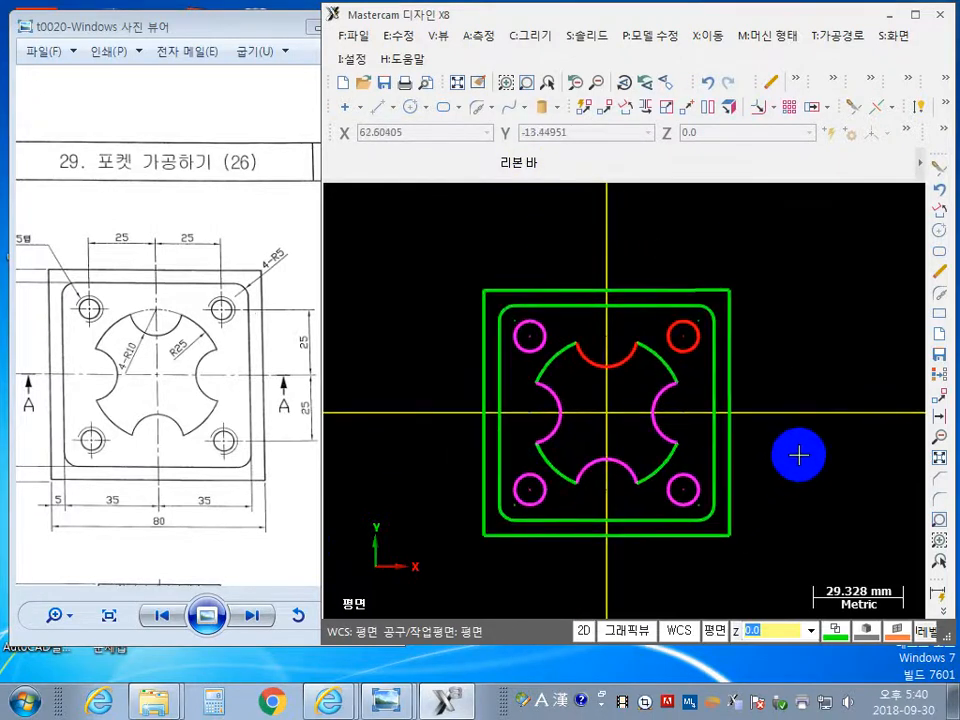